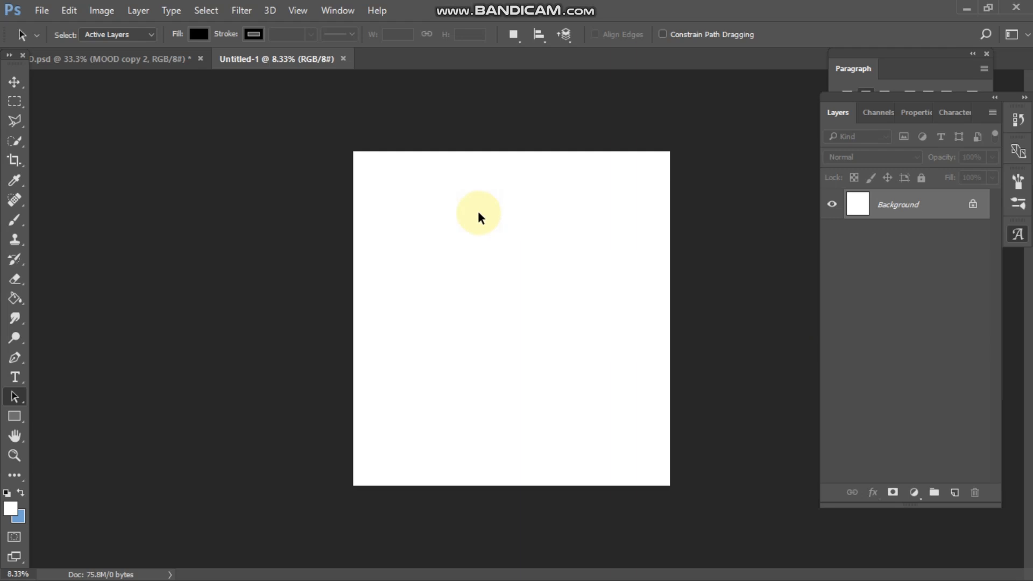
- Place the Black-TV-Wallpaper-Picture image from the Random Backgrounds folder as an embedded file in the blank document
left_click(42, 11)
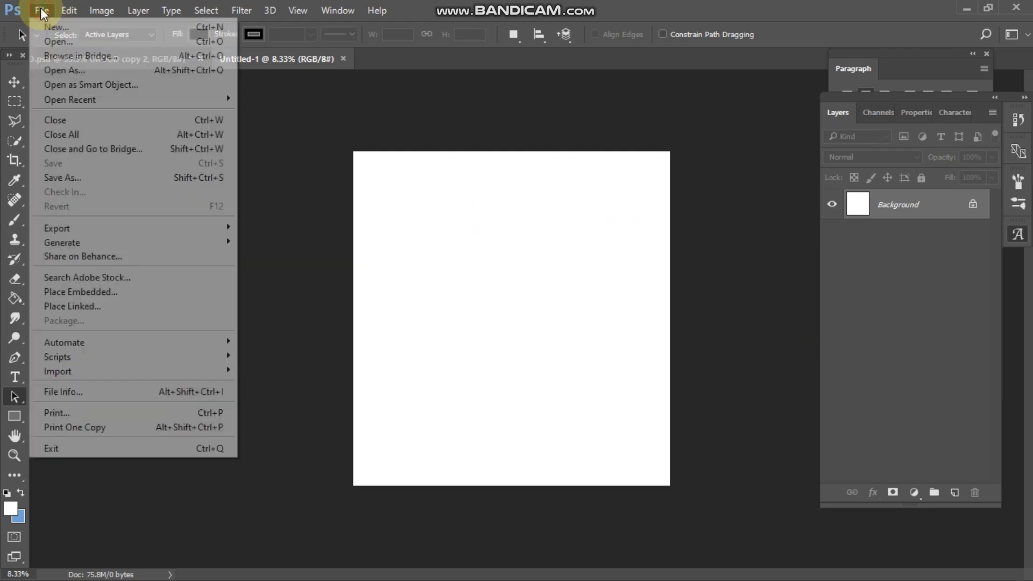
left_click(92, 292)
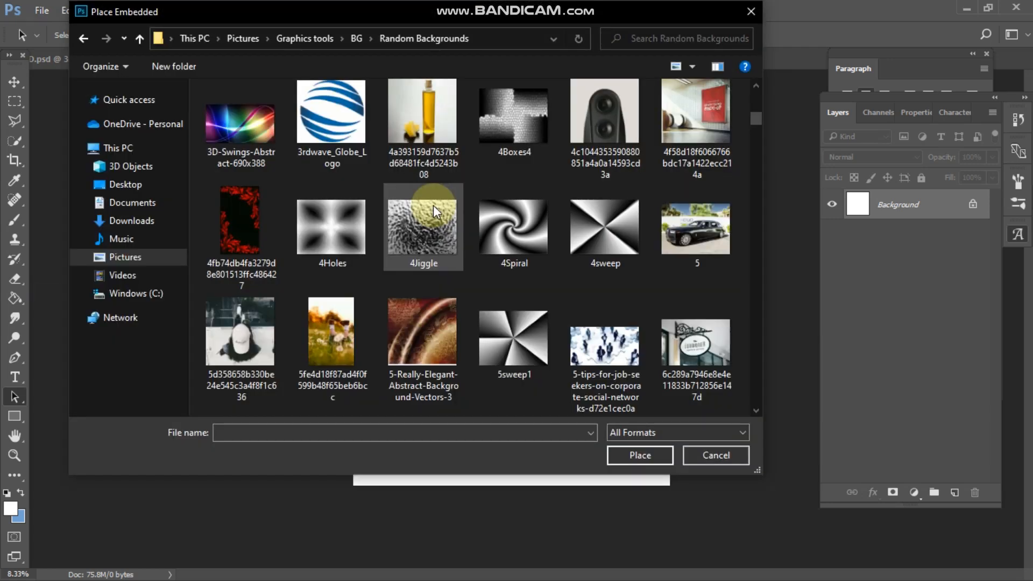
key("b")
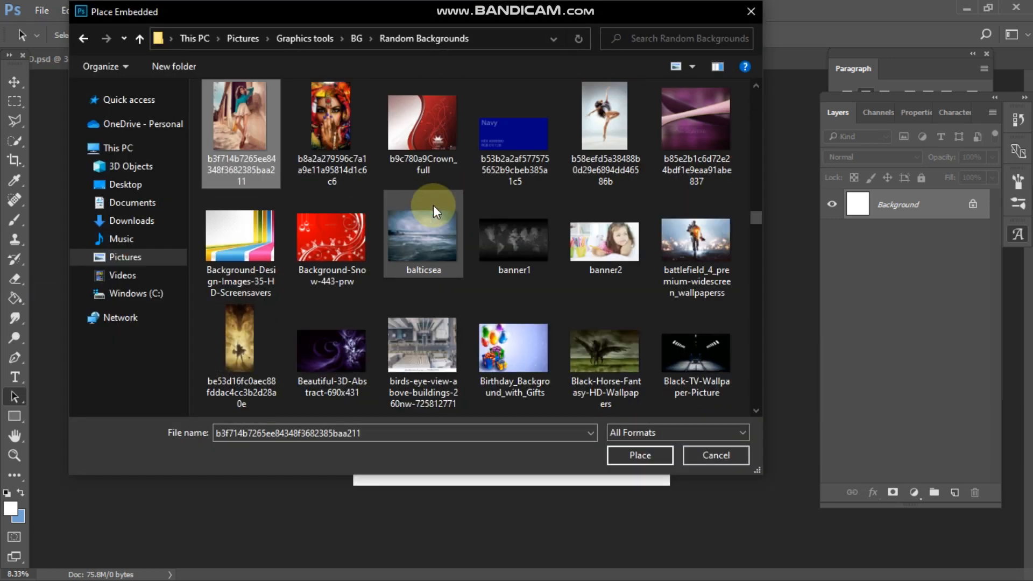
left_click(693, 348)
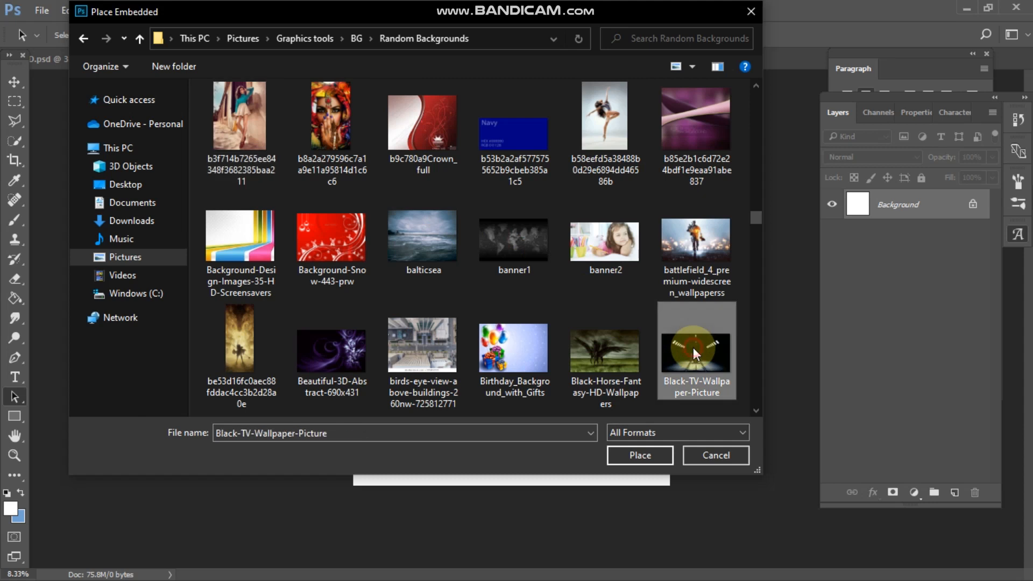
left_click(623, 454)
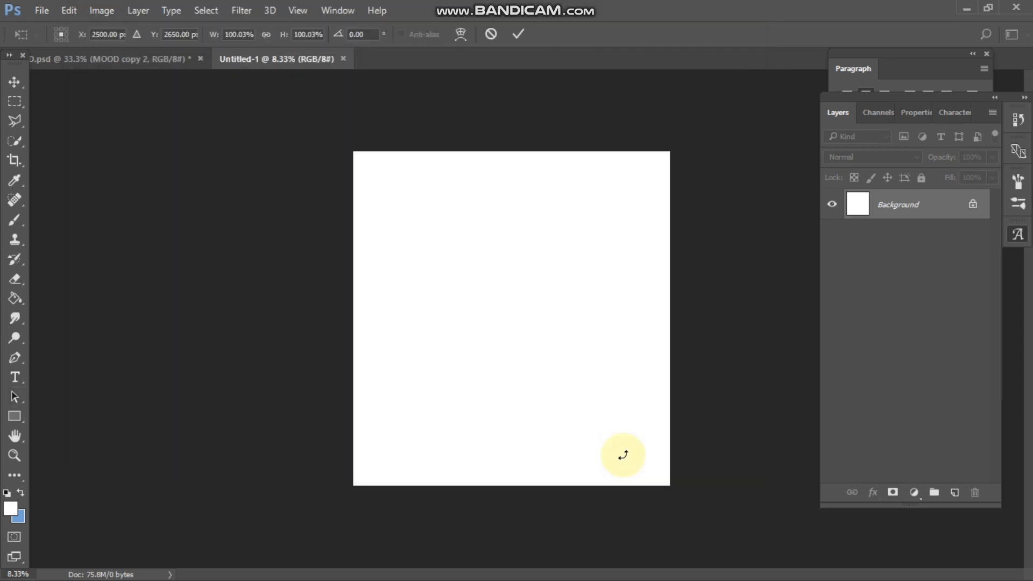
- Scale the placed wallpaper to about 677.6% and centre it so that it covers the whole canvas
left_click_drag(557, 342, 757, 455)
left_click_drag(466, 293, 206, 147)
left_click_drag(755, 456, 819, 497)
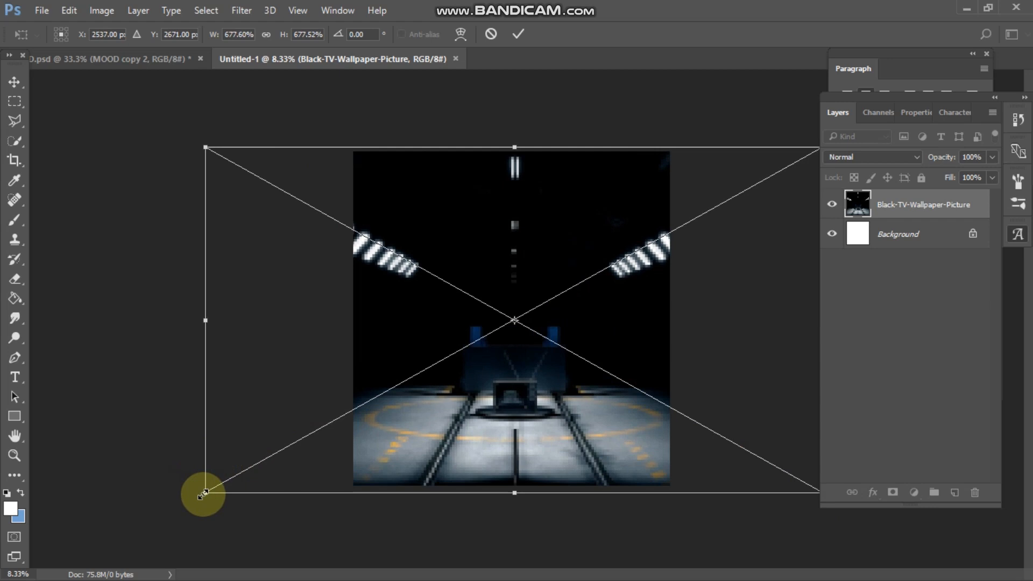
left_click_drag(491, 242, 494, 246)
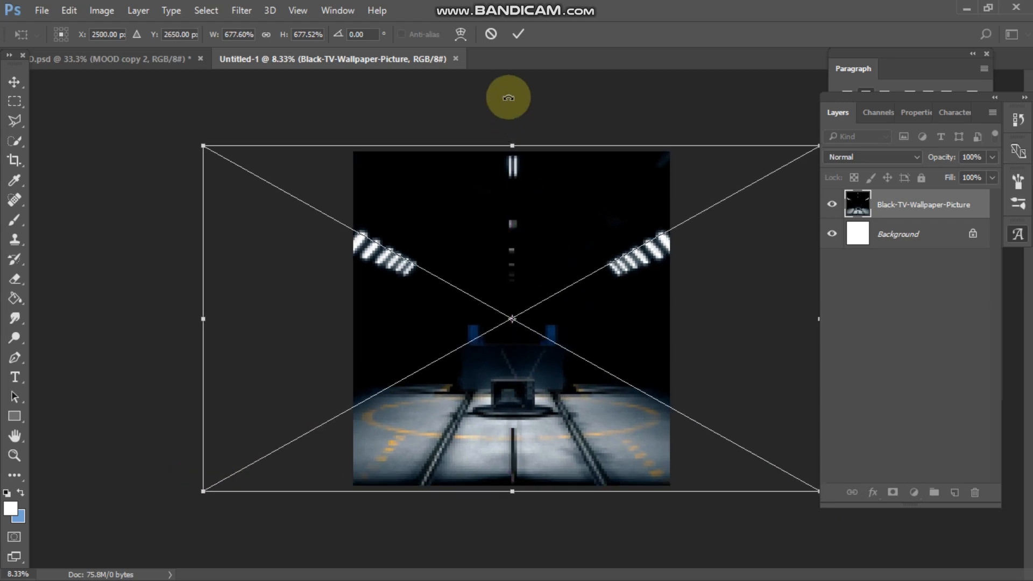
left_click(519, 33)
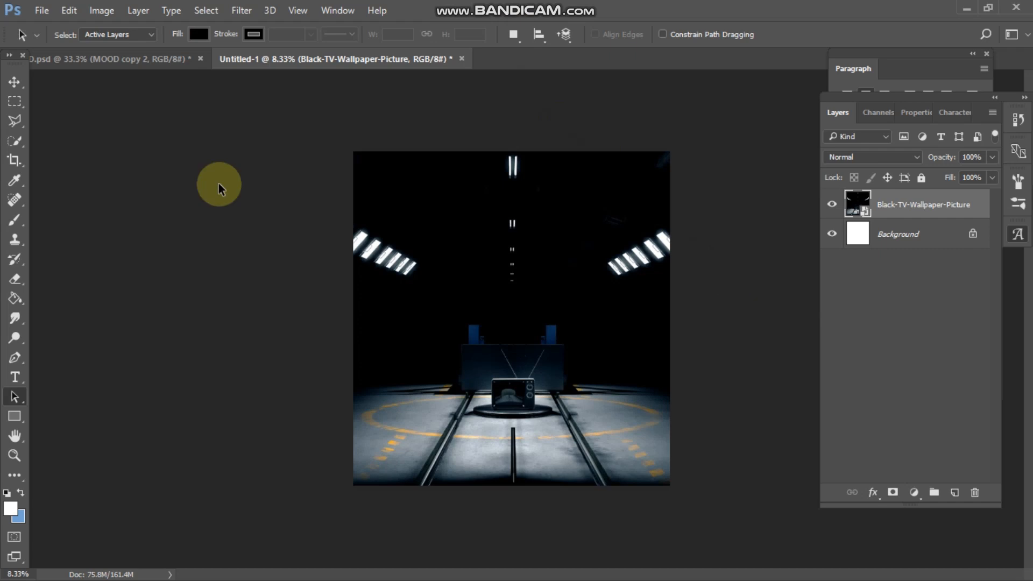
- Place the cut-out image of the hooded man from the Documents folder as an embedded file
left_click(42, 12)
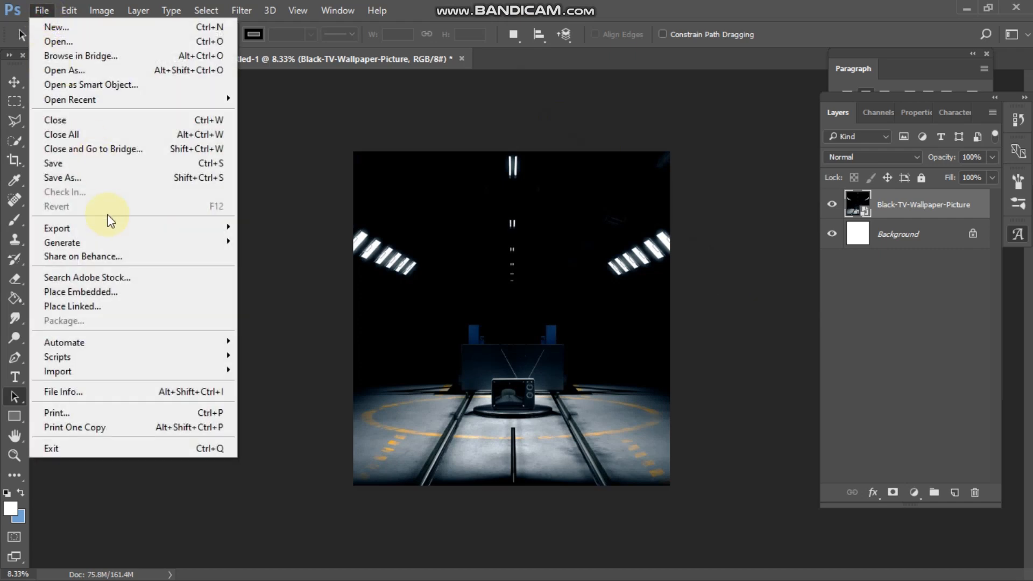
left_click(98, 297)
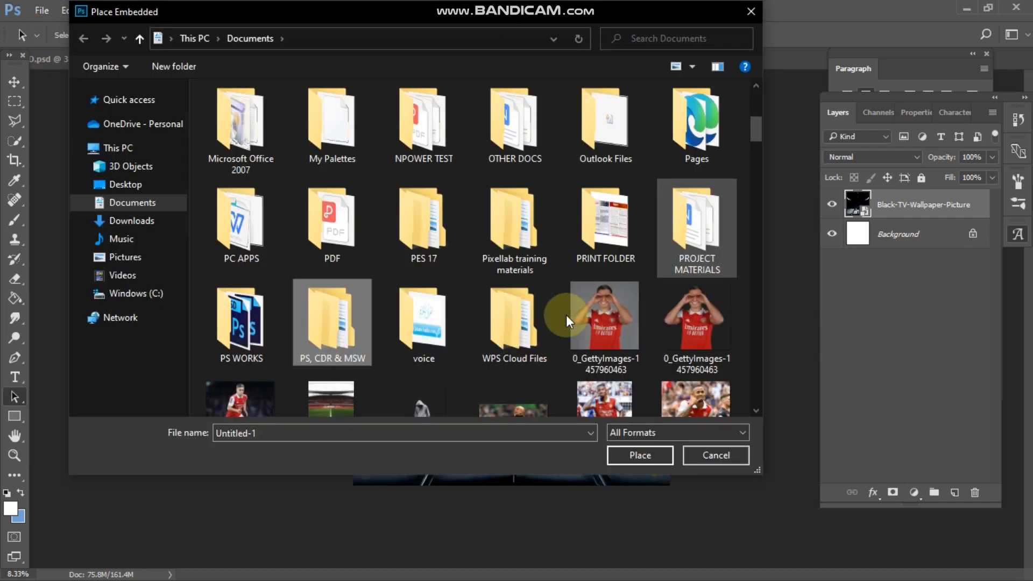
left_click(417, 393)
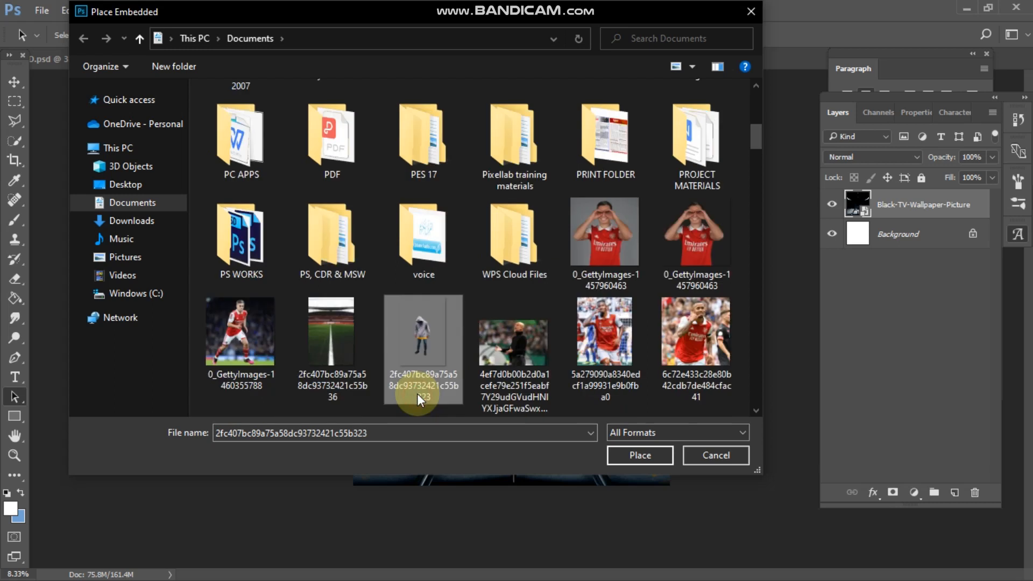
left_click(639, 454)
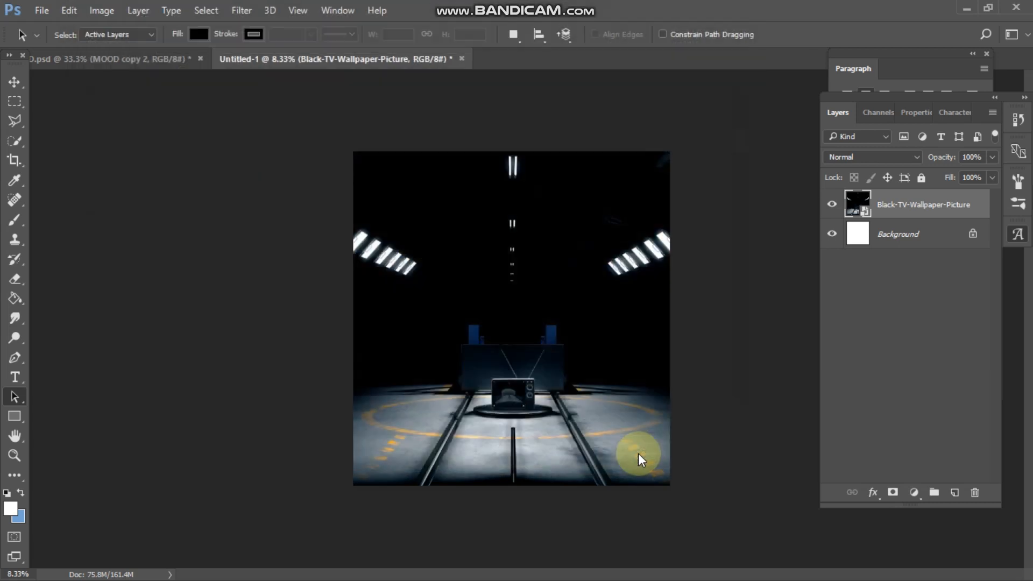
- Enlarge the hooded figure to about 136% and position it near the middle of the canvas, standing on the floor
left_click_drag(520, 292, 529, 331)
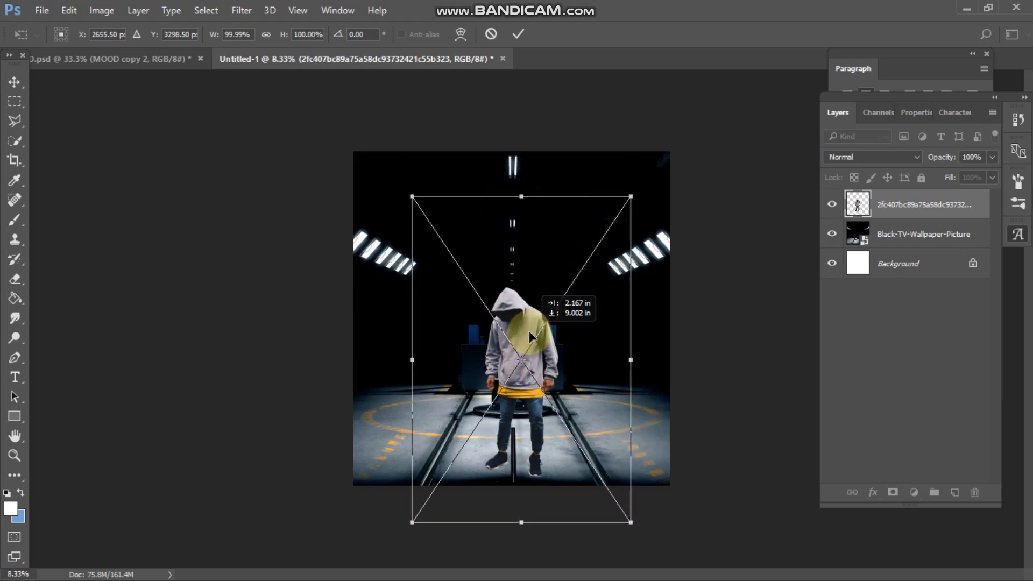
left_click_drag(410, 198, 347, 112)
left_click_drag(626, 104, 651, 93)
left_click_drag(487, 253, 515, 263)
left_click_drag(663, 103, 683, 93)
left_click_drag(507, 291, 504, 296)
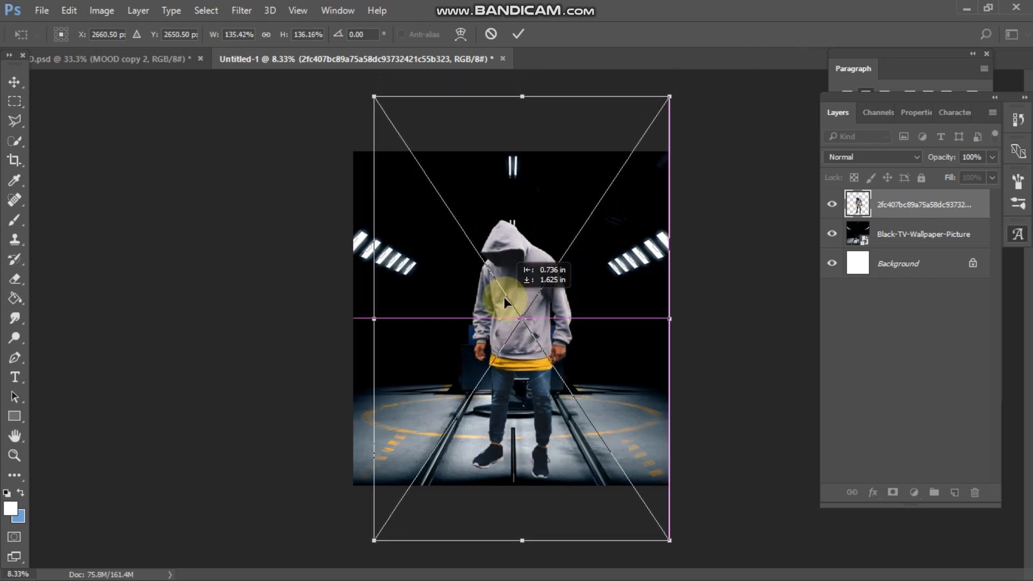
left_click(517, 34)
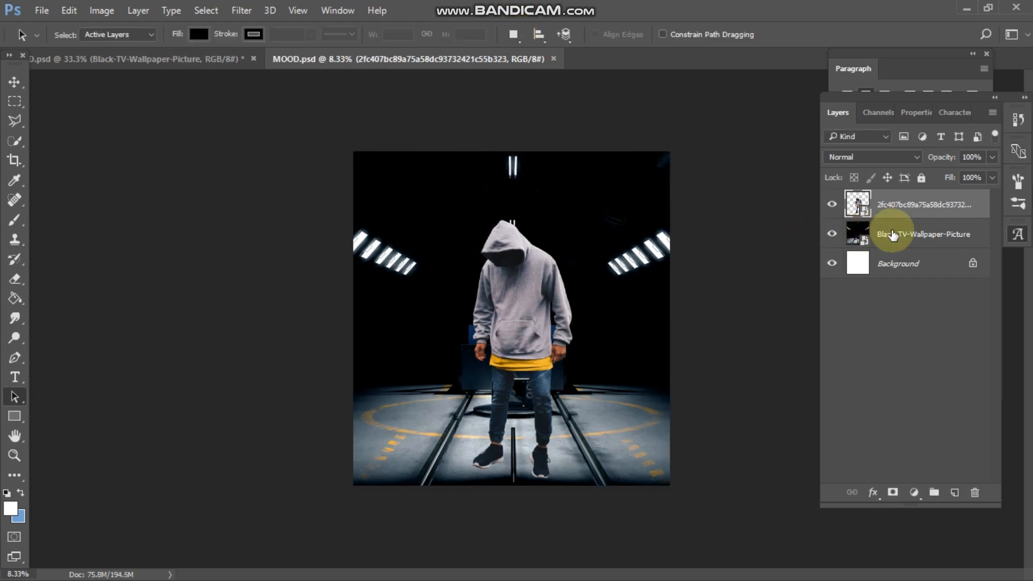
- Apply a Gaussian Blur with a radius of about 3.6 pixels to the Black-TV-Wallpaper-Picture layer
left_click(892, 235)
left_click(242, 12)
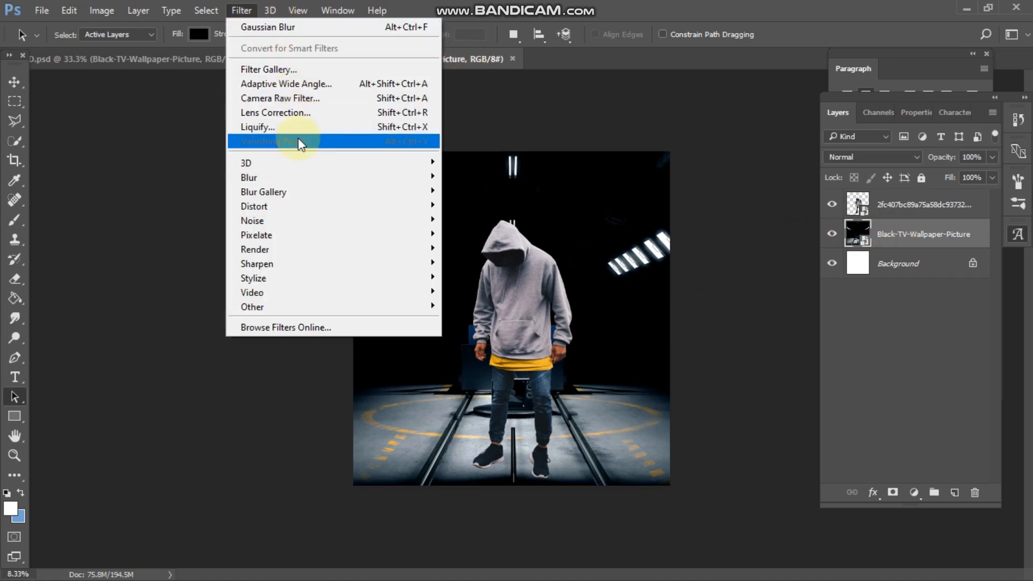
mouse_move(321, 177)
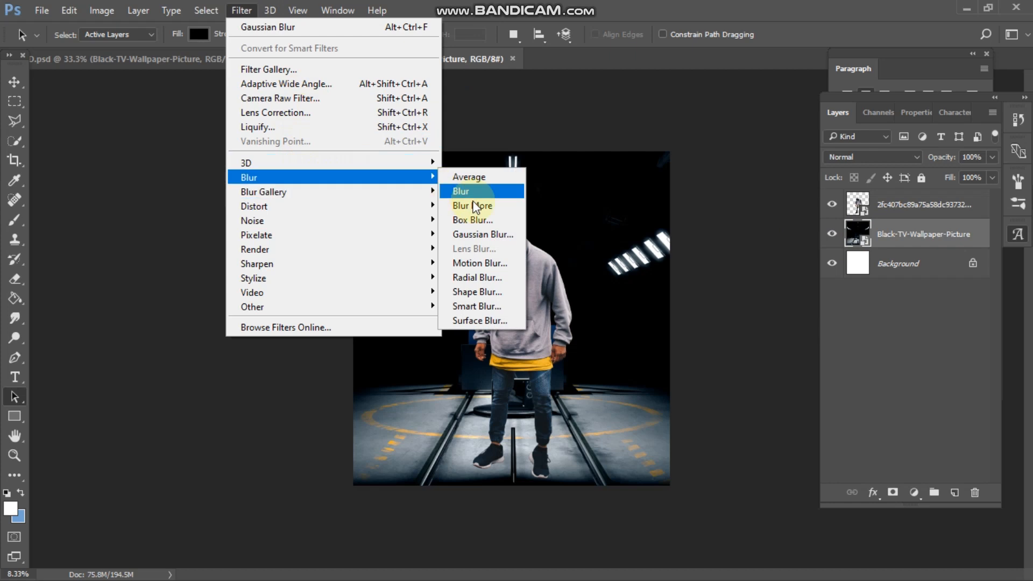
left_click(468, 235)
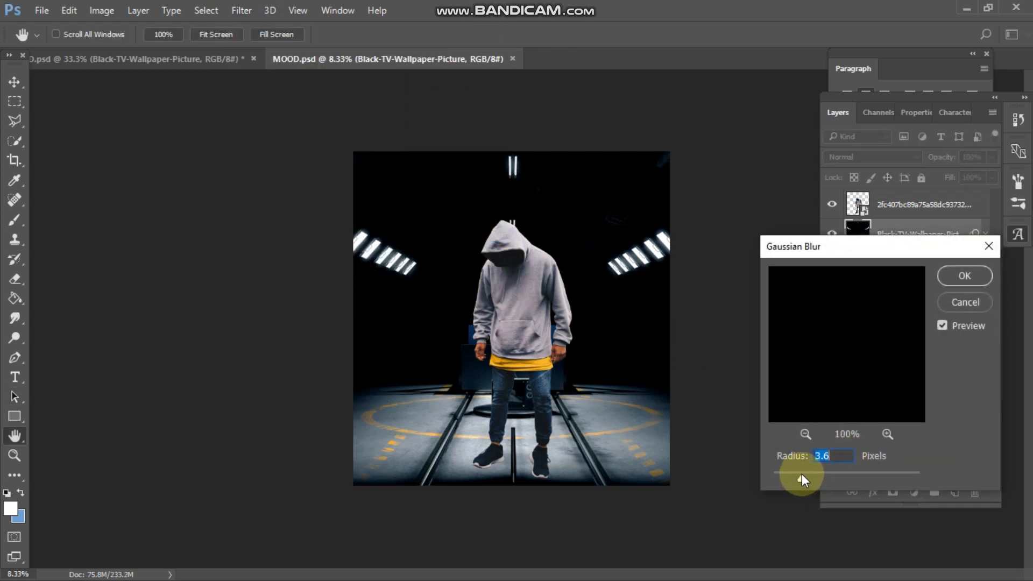
left_click_drag(812, 477, 801, 478)
left_click(949, 274)
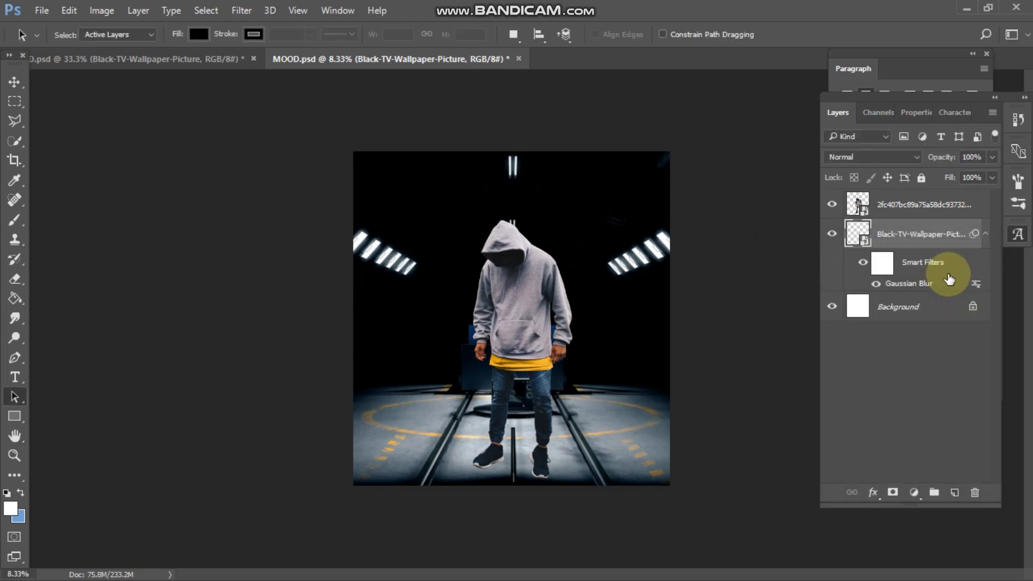
- On the hooded figure's layer, select the hood, torso and both sleeves of the hoodie with the Quick Selection tool
key("ctrl+plus")
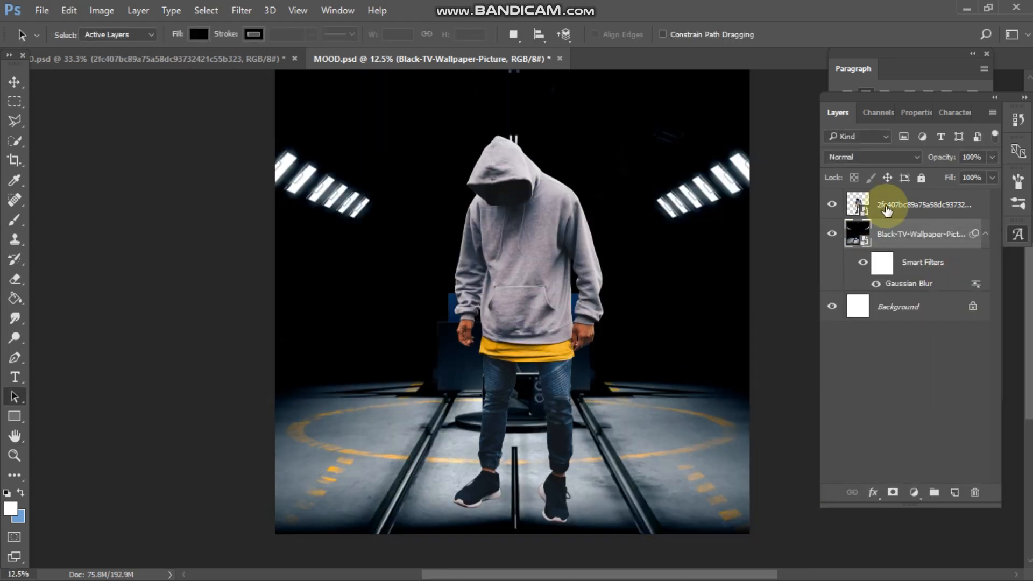
left_click(884, 206)
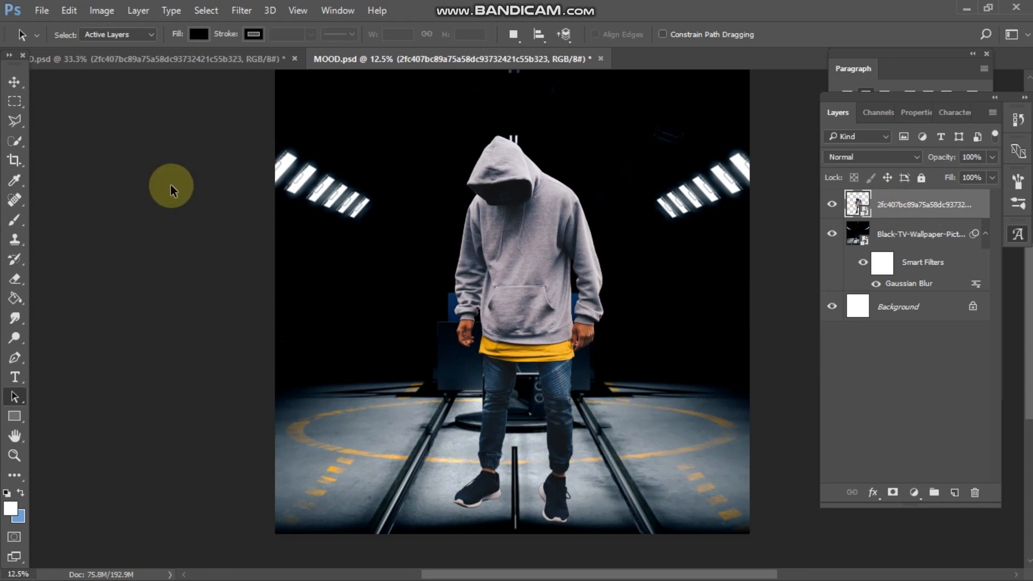
left_click(16, 141)
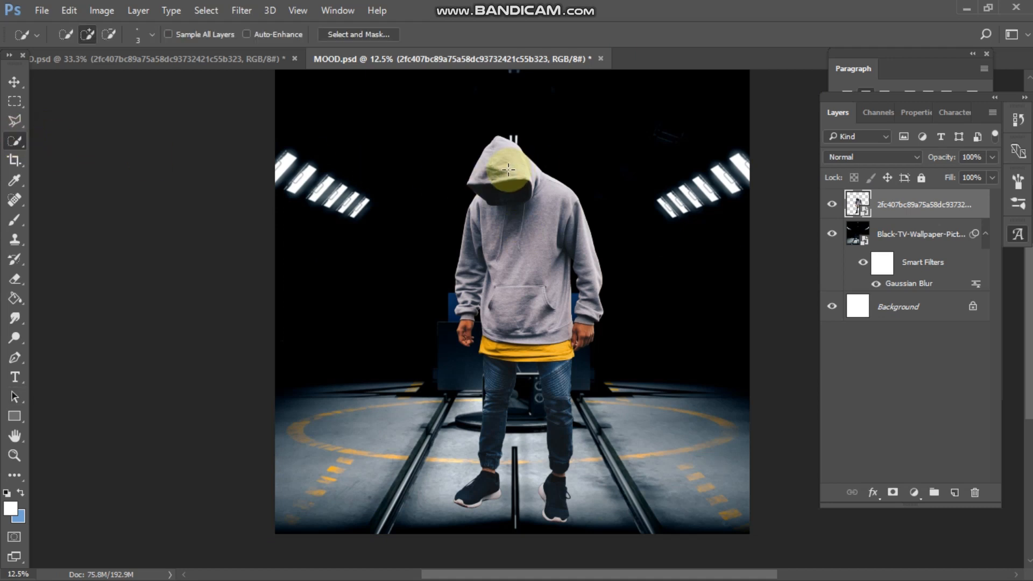
scroll(508, 169, "up", 2)
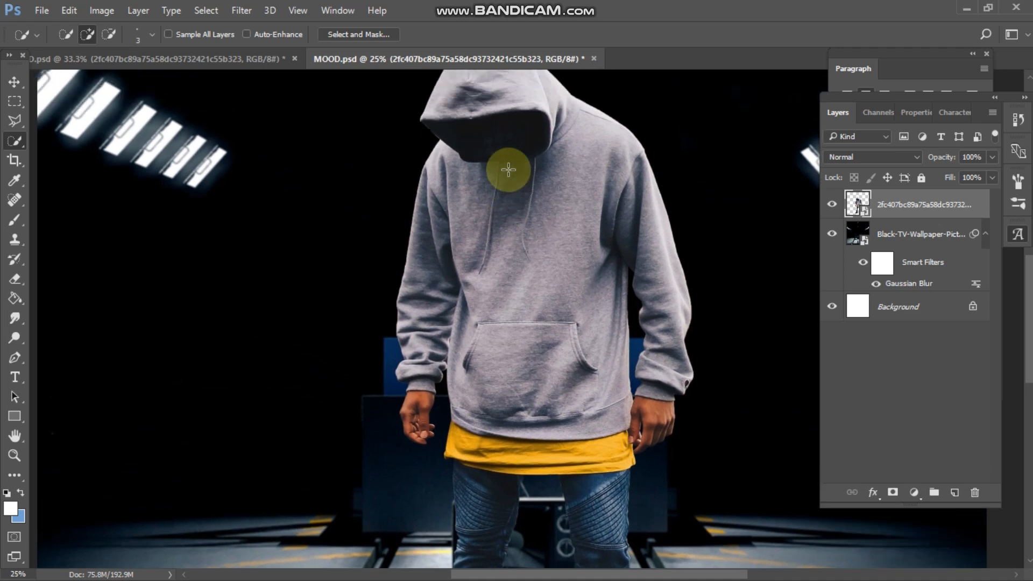
scroll(508, 170, "up", 1)
left_click_drag(491, 107, 504, 137)
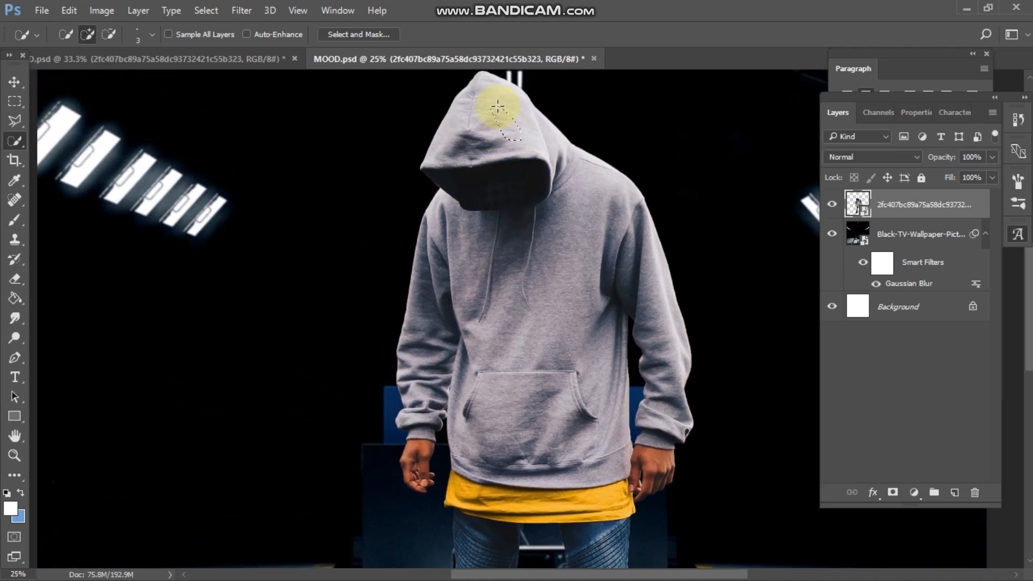
left_click_drag(498, 107, 467, 153)
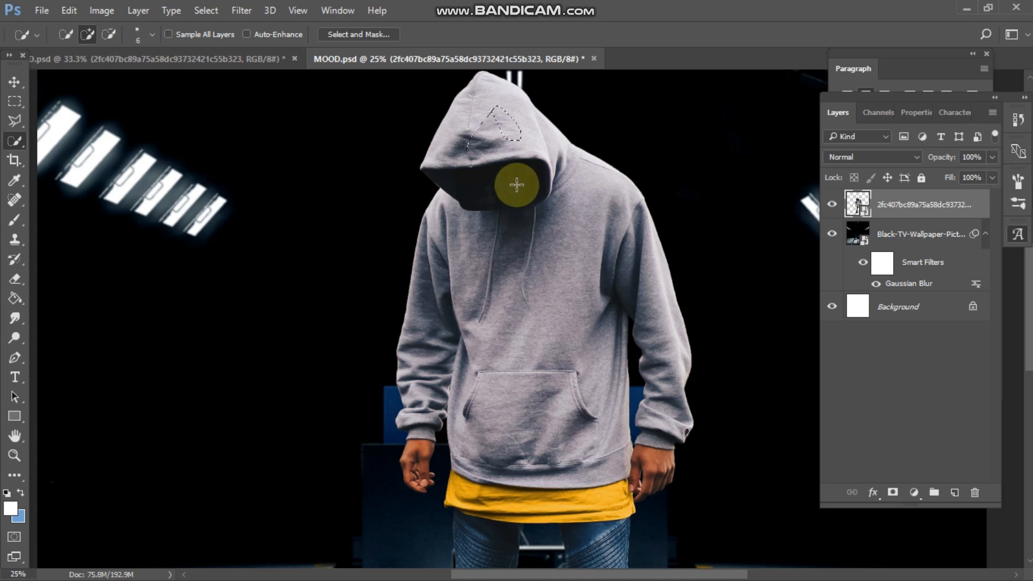
mouse_move(517, 186)
left_mouse_down()
mouse_move(488, 136)
mouse_move(488, 158)
mouse_move(557, 174)
mouse_move(618, 238)
left_mouse_up()
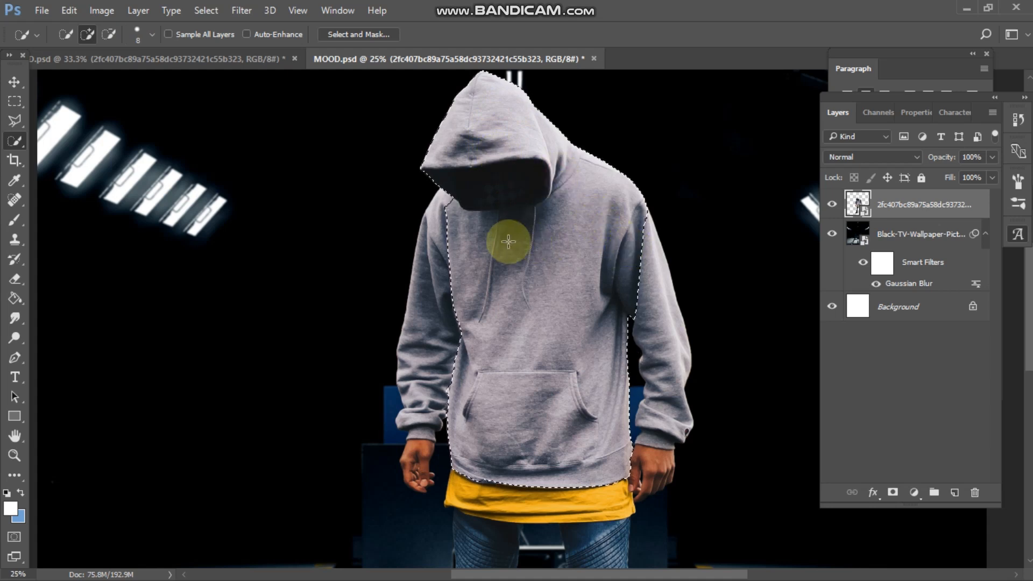
mouse_move(453, 260)
left_mouse_down()
mouse_move(430, 314)
mouse_move(420, 471)
mouse_move(403, 382)
mouse_move(424, 489)
mouse_move(410, 473)
left_mouse_up()
left_click_drag(657, 339, 665, 419)
- Extend the quick selection over the hoodie's cuffs and both hands
key("ctrl+plus")
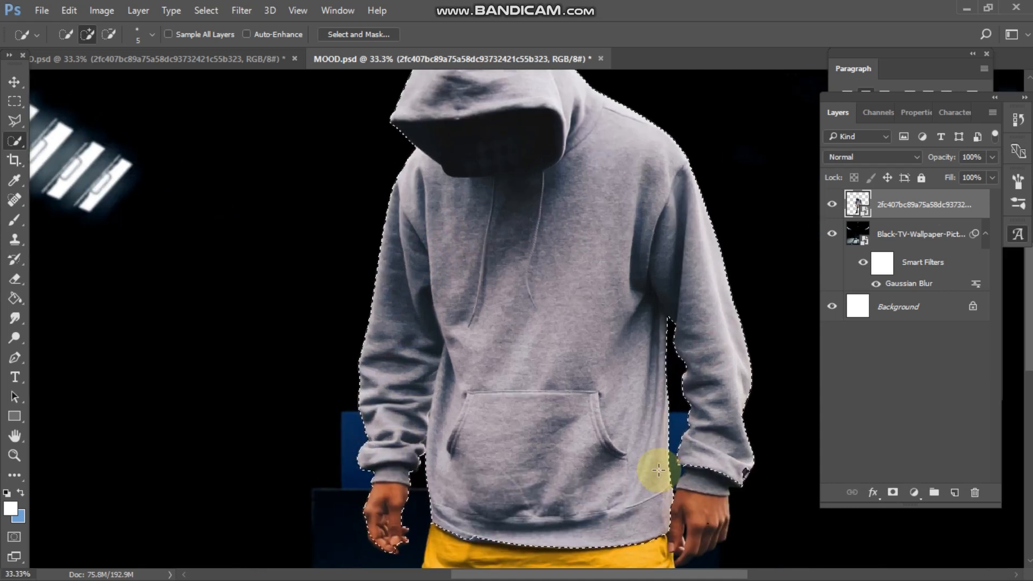
scroll(657, 473, "down", 3)
mouse_move(744, 325)
left_mouse_down()
mouse_move(697, 408)
mouse_move(719, 392)
left_mouse_up()
left_click_drag(659, 403, 673, 406)
mouse_move(388, 375)
left_mouse_down()
mouse_move(369, 395)
mouse_move(391, 402)
left_mouse_up()
scroll(553, 417, "down", 1)
left_click(396, 346)
- Add the jeans and shoes to the quick selection of the figure
scroll(474, 387, "down", 3)
left_click_drag(470, 314, 462, 399)
mouse_move(520, 238)
left_mouse_down()
mouse_move(536, 236)
mouse_move(422, 212)
mouse_move(421, 224)
left_mouse_up()
mouse_move(633, 266)
left_mouse_down()
mouse_move(634, 295)
mouse_move(591, 272)
left_mouse_up()
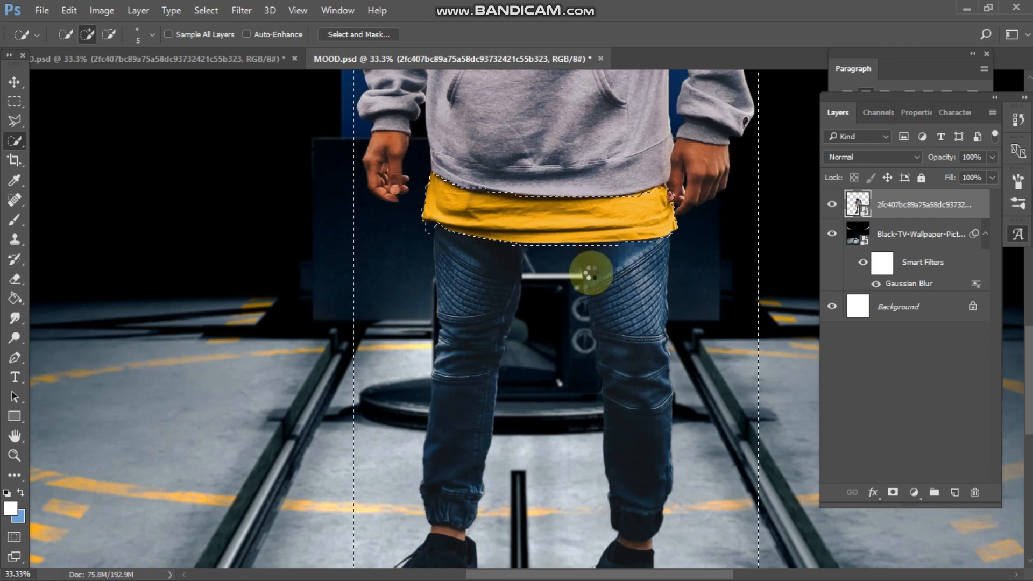
scroll(591, 273, "down", 4)
scroll(590, 272, "up", 5)
scroll(592, 272, "up", 3)
- Refine the selection along the hoodie's hem so that the yellow shirt is left out of it
key("ctrl+plus")
key("ctrl+plus")
left_click_drag(689, 357, 474, 363)
mouse_move(281, 376)
left_mouse_down()
mouse_move(217, 390)
mouse_move(587, 382)
mouse_move(563, 411)
left_mouse_up()
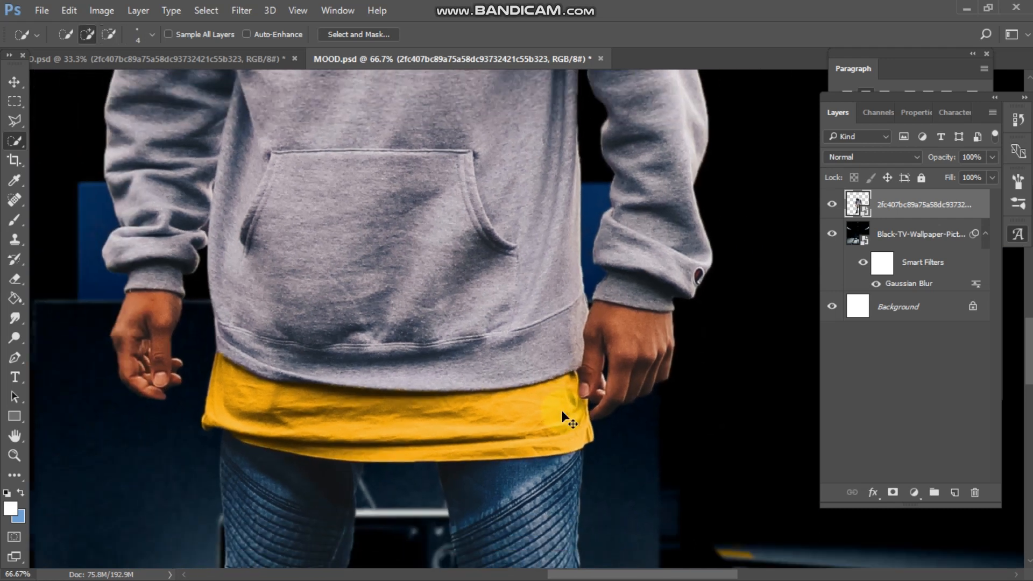
key("ctrl+minus")
key("ctrl+minus")
key("ctrl+minus")
key("ctrl+minus")
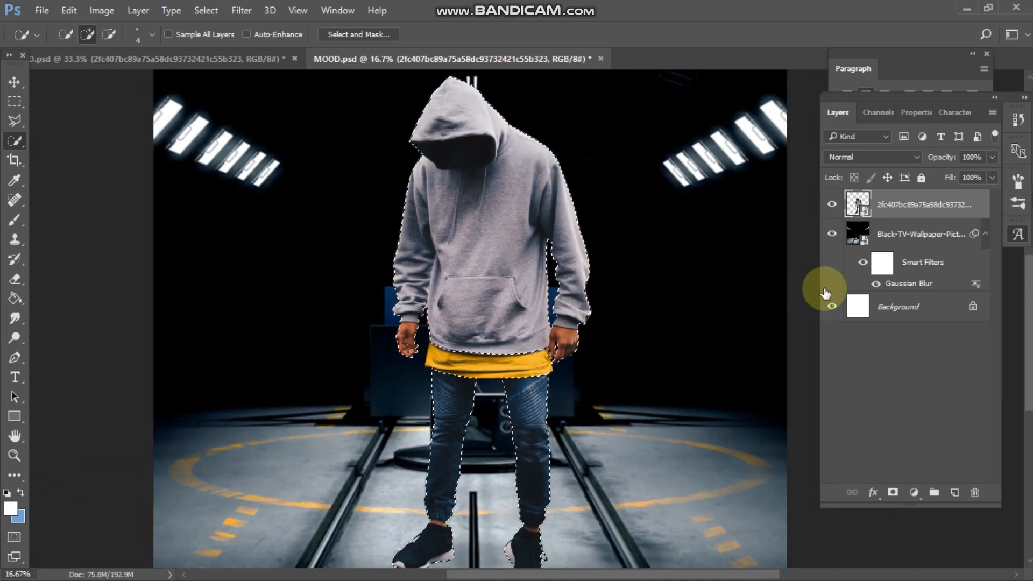
- Add a Hue/Saturation adjustment layer for the selected parts of the figure and set its saturation to -100
left_click(913, 493)
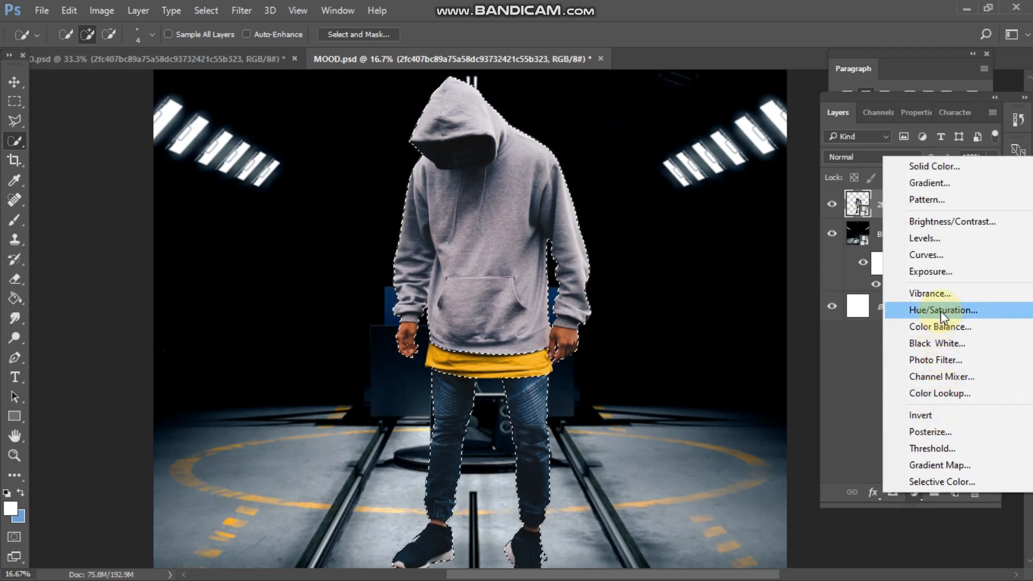
left_click(922, 318)
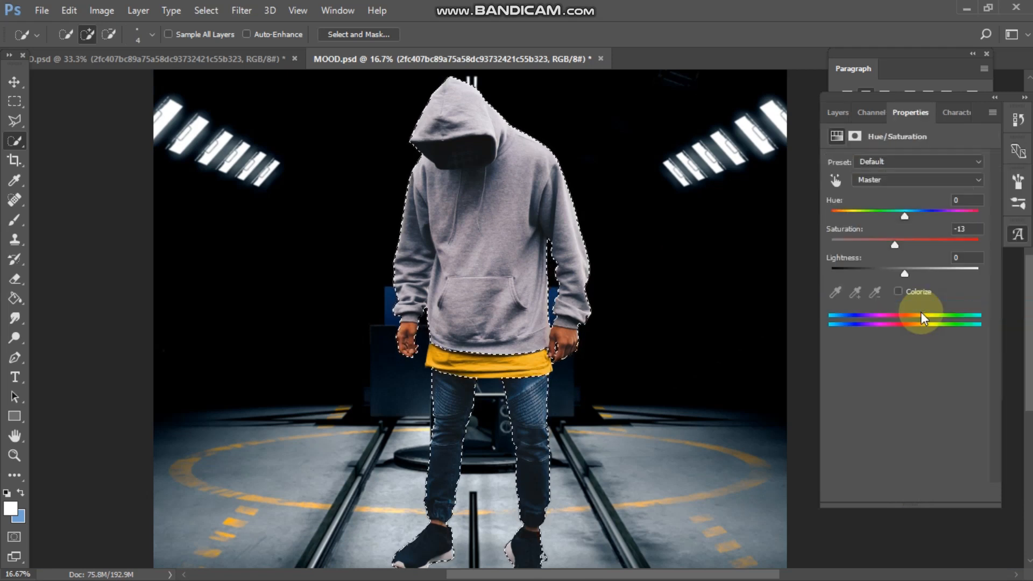
left_click_drag(906, 242, 934, 241)
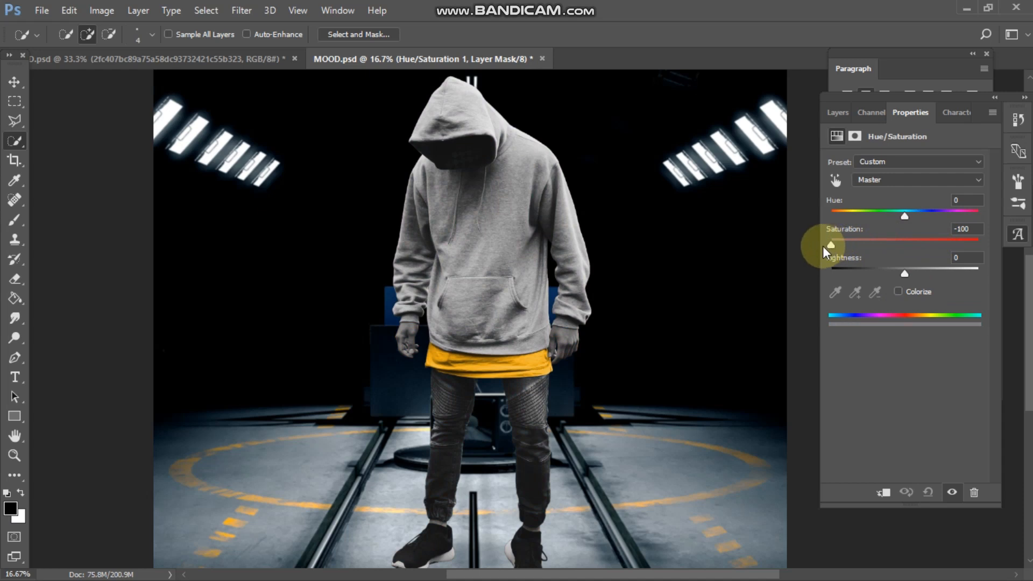
left_click(838, 113)
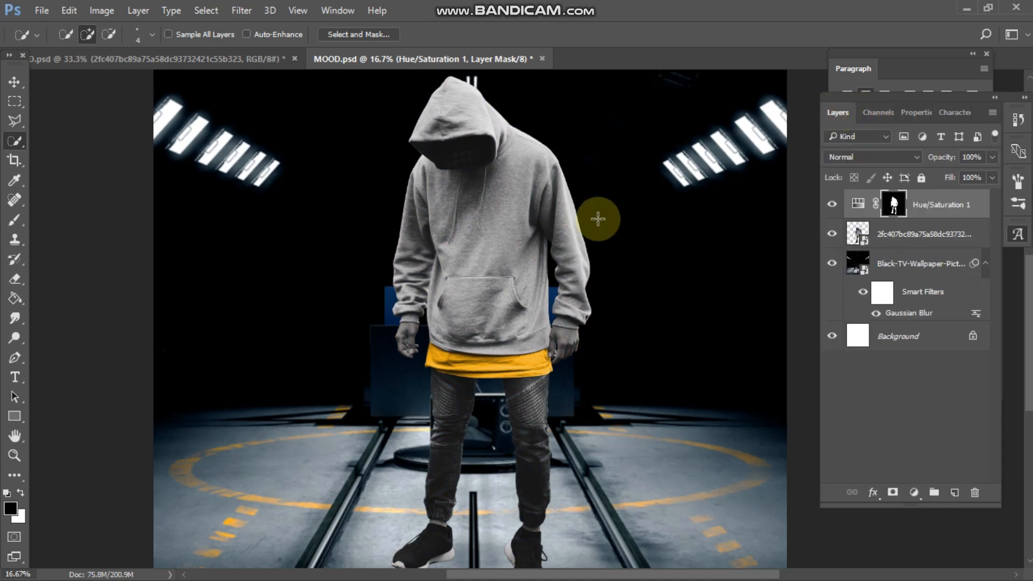
scroll(598, 219, "down", 3)
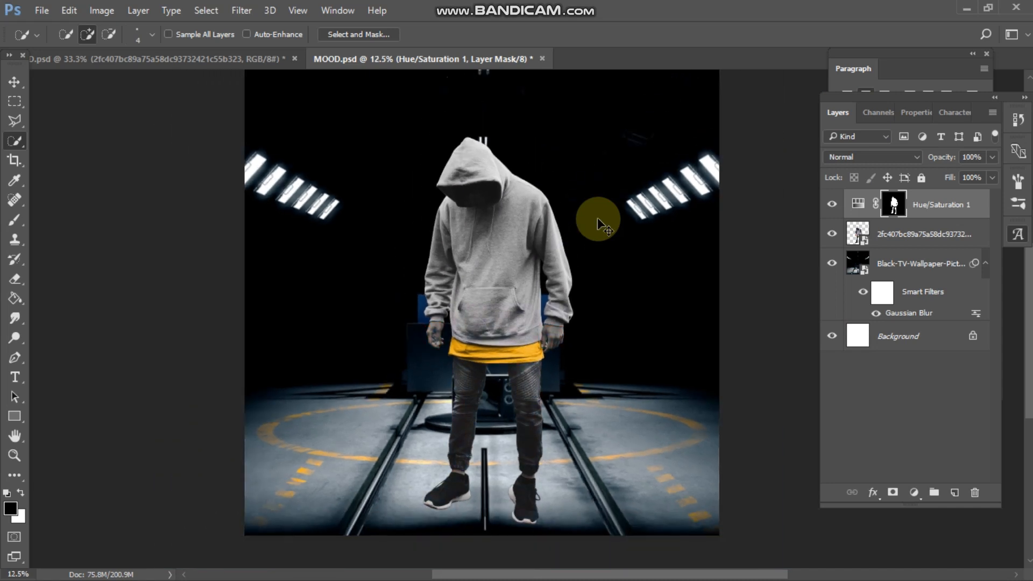
- Add the text "MOOD" in white 72 pt Boldstrom on the dark background beside the hood
scroll(598, 219, "up", 1)
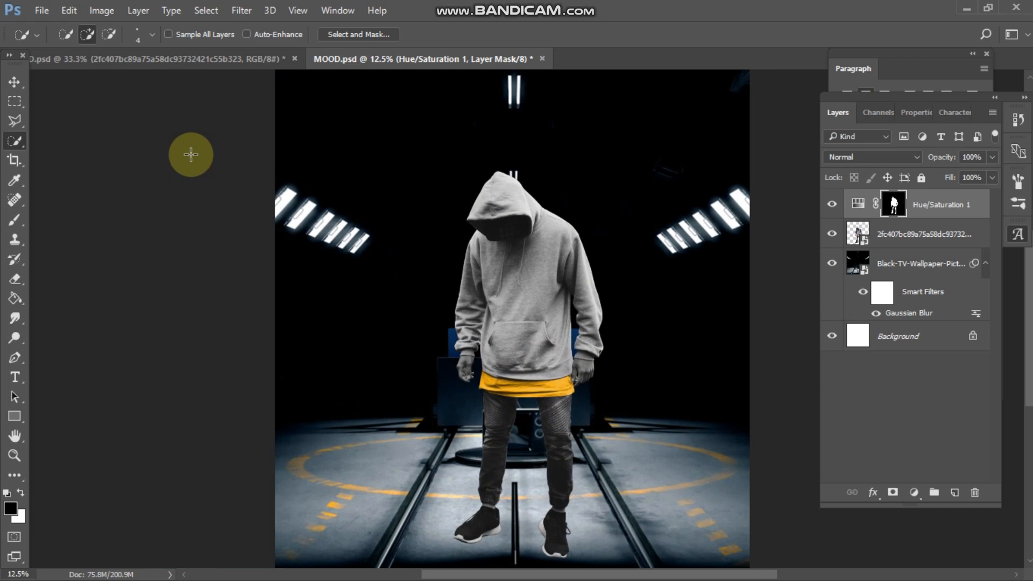
left_click(14, 82)
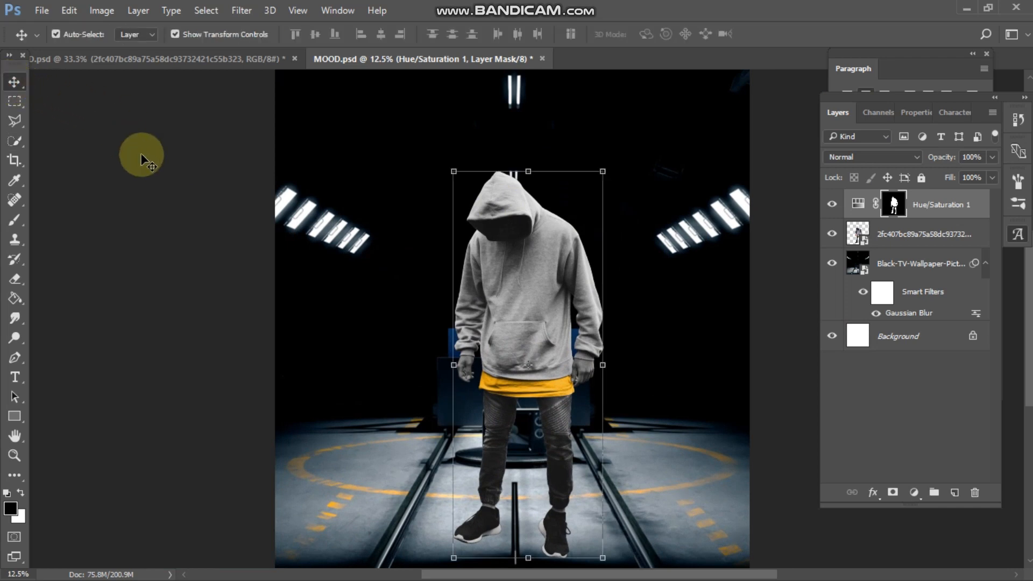
key("a")
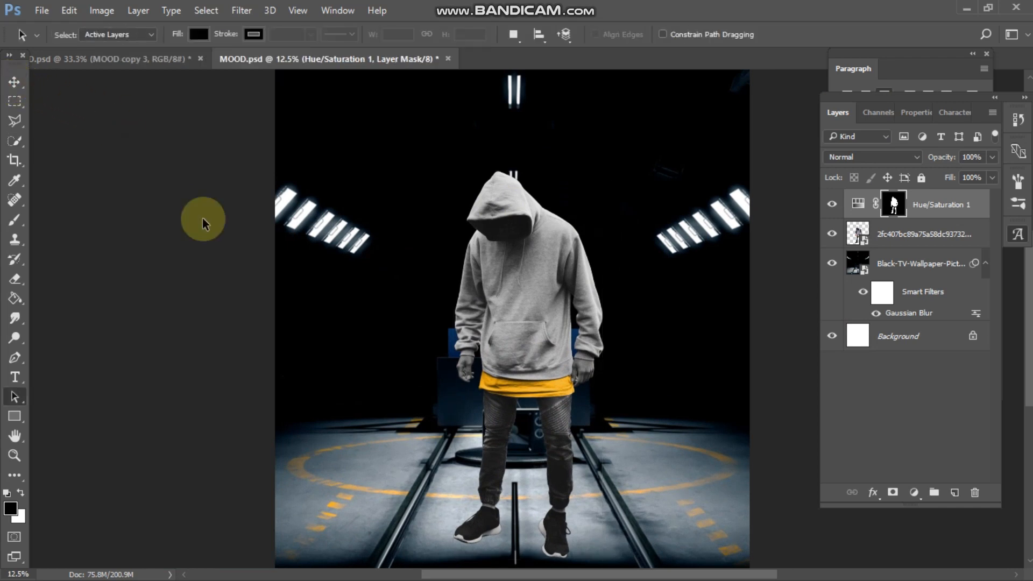
left_click(14, 378)
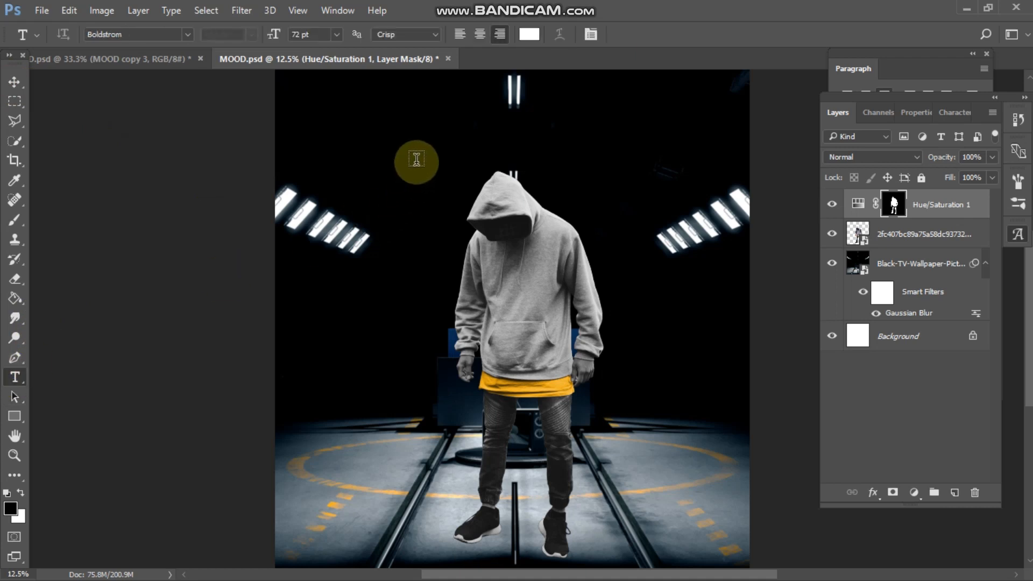
left_click(396, 161)
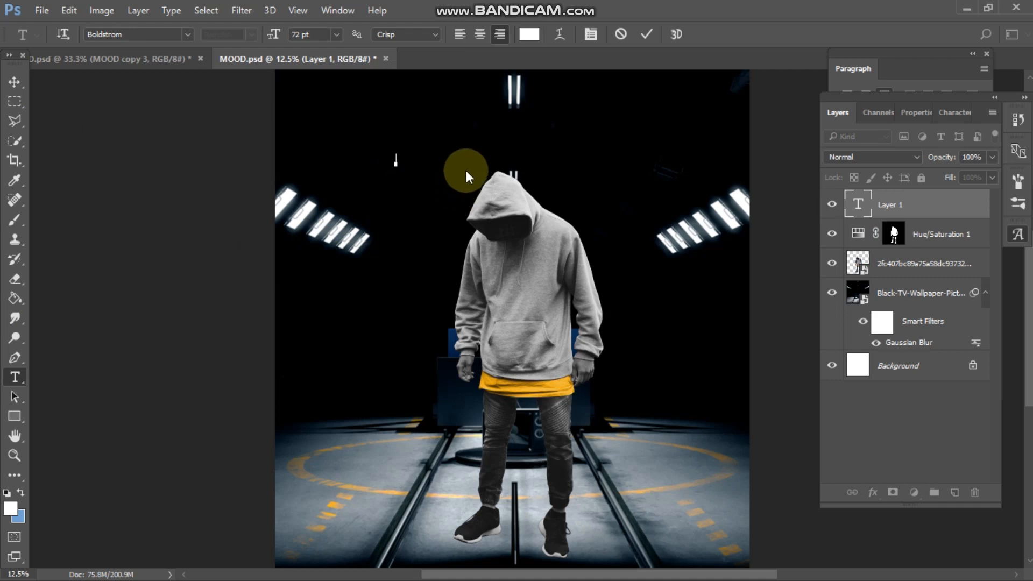
type("MOOD")
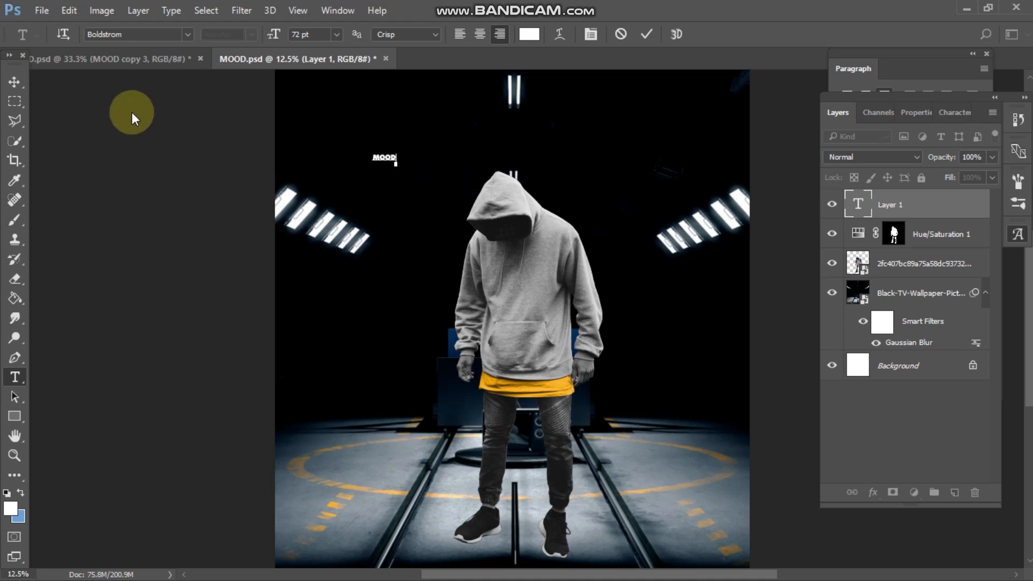
- Scale the MOOD text up to about 1146% and place it across the figure's upper chest
left_click(14, 82)
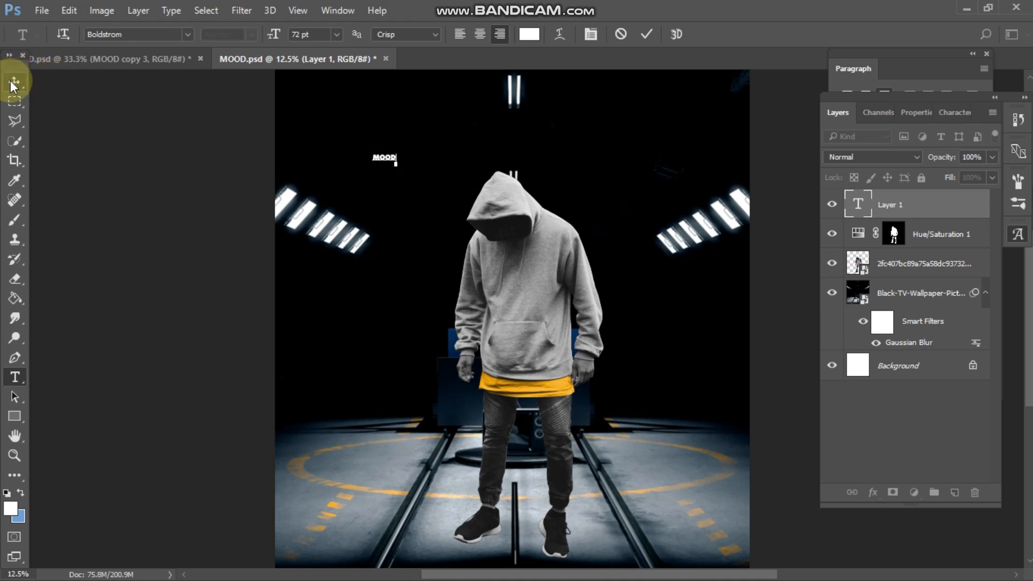
left_click_drag(398, 163, 638, 237)
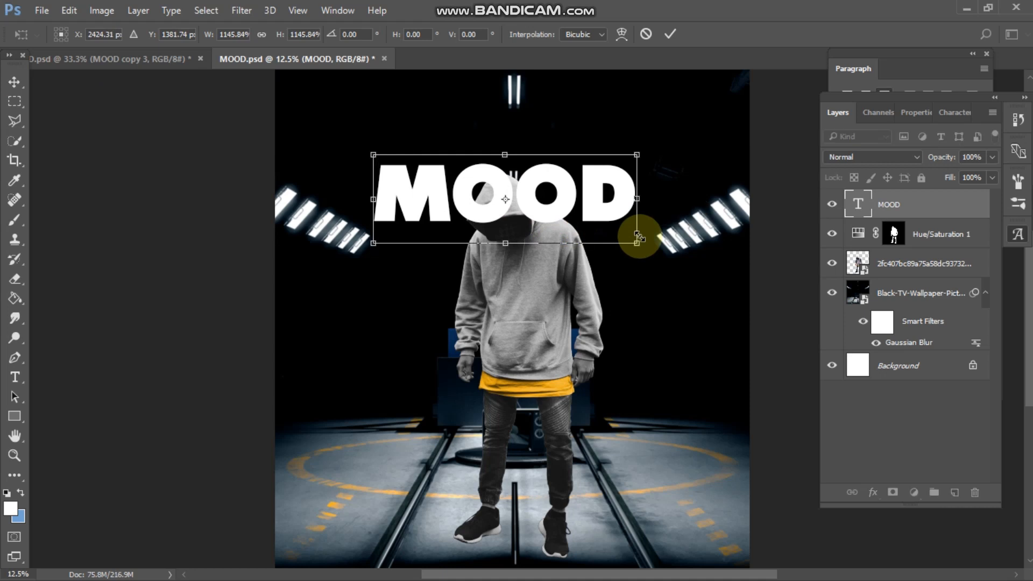
key("Return")
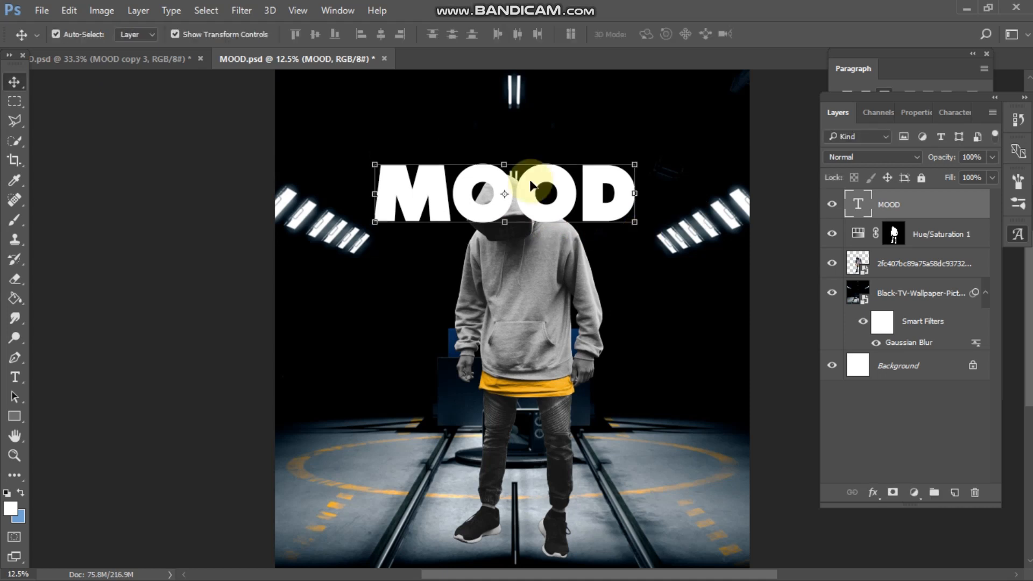
left_click_drag(573, 191, 580, 253)
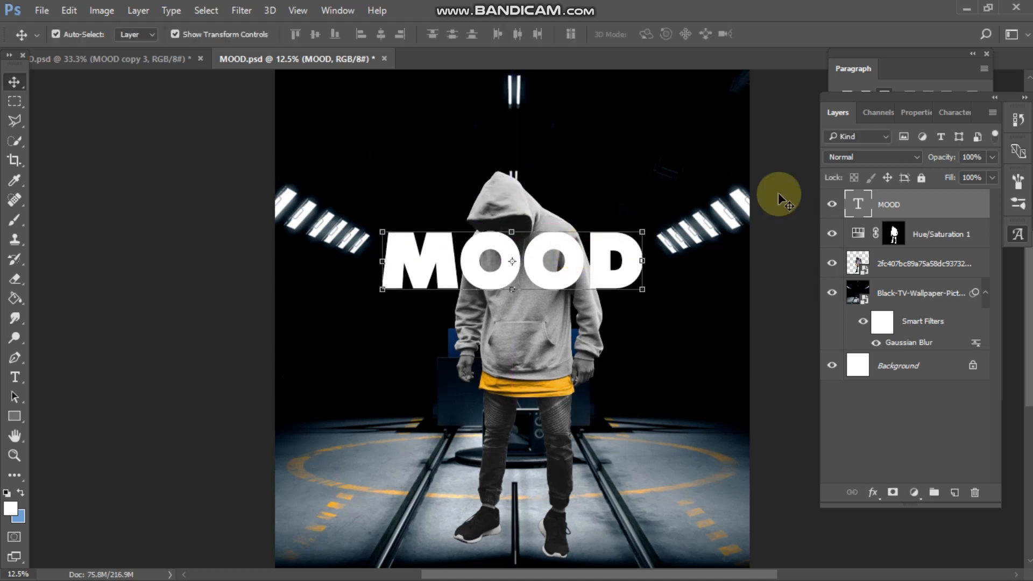
left_click(563, 238)
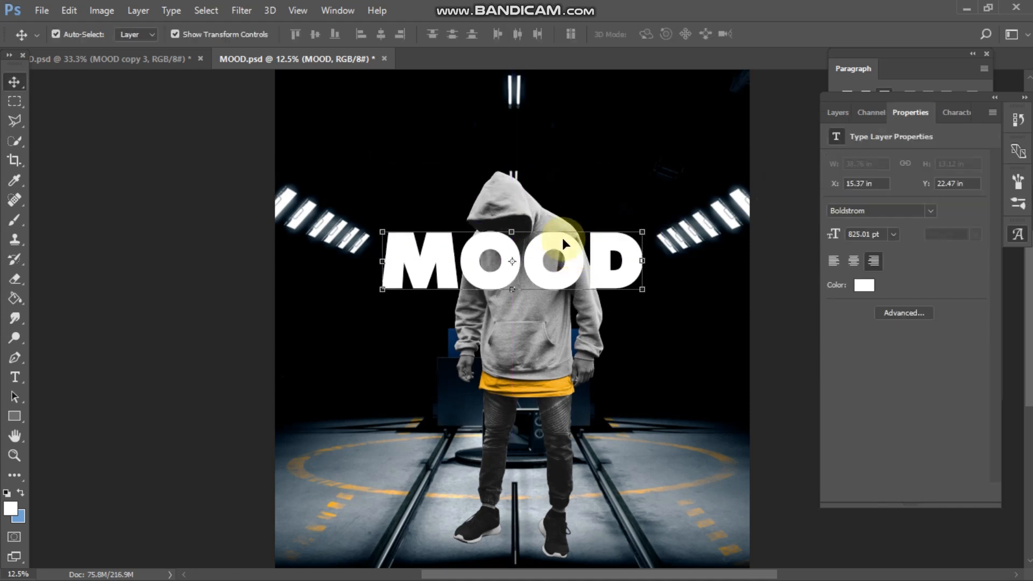
left_click(643, 290)
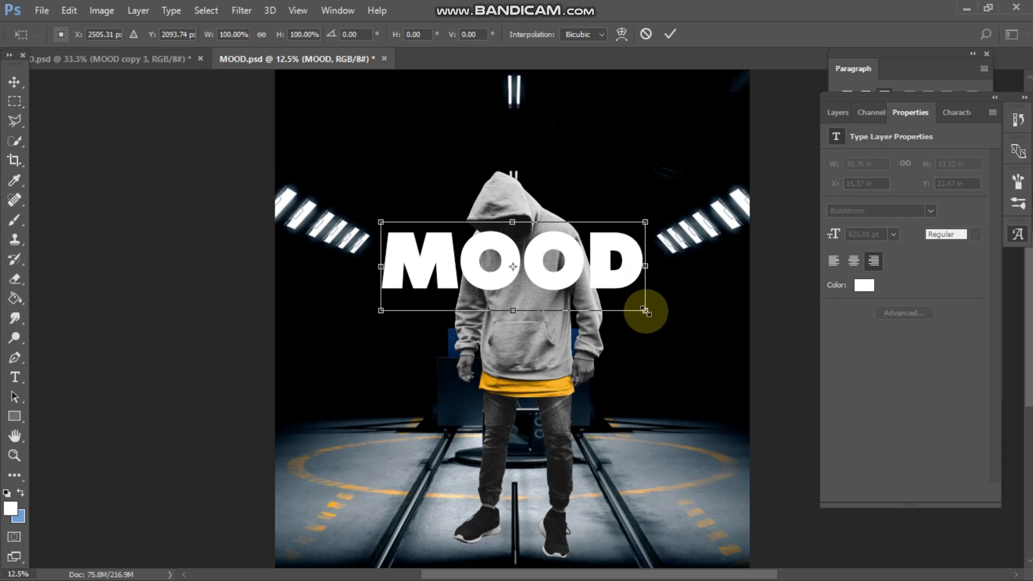
left_click_drag(645, 311, 614, 295)
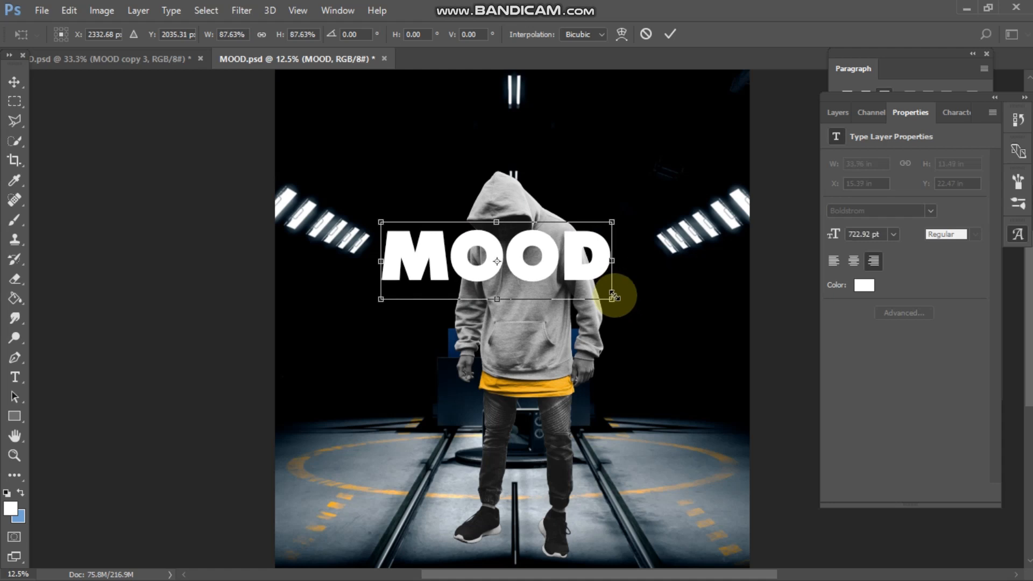
key("Escape")
- Reposition the MOOD text over the lower hood and shoulders, at about X 17.75 in and Y 19.47 in
left_click_drag(506, 251, 522, 229)
key("ctrl+plus")
key("ctrl+plus")
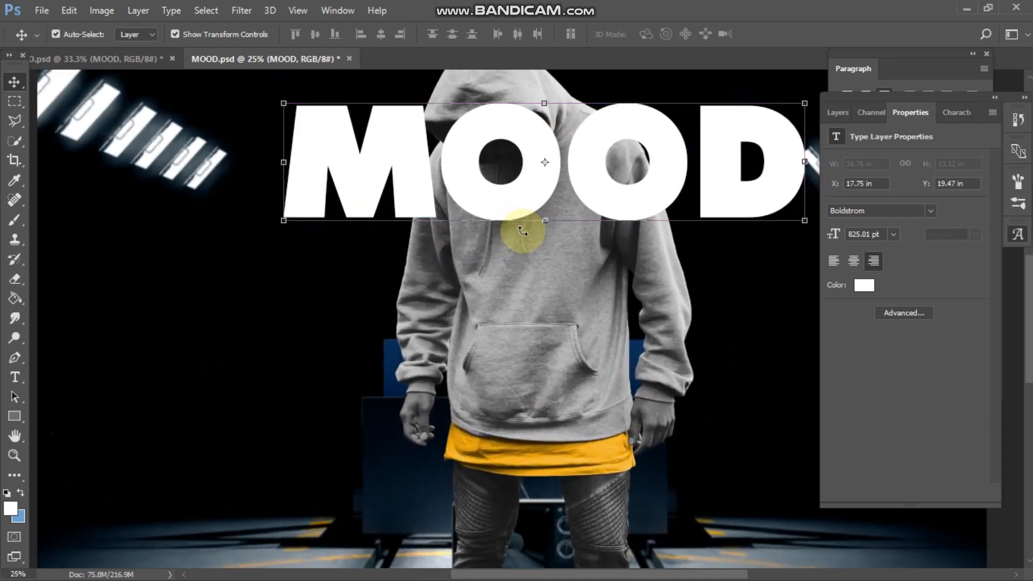
key("ctrl+minus")
key("ctrl+plus")
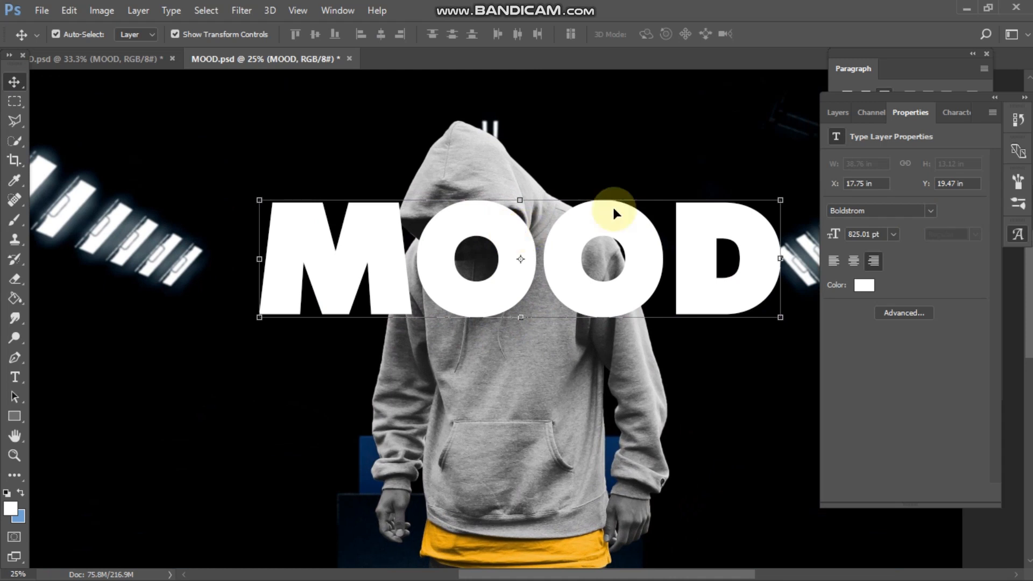
- Duplicate the MOOD text layer and place the copy directly beneath the original
left_click(838, 110)
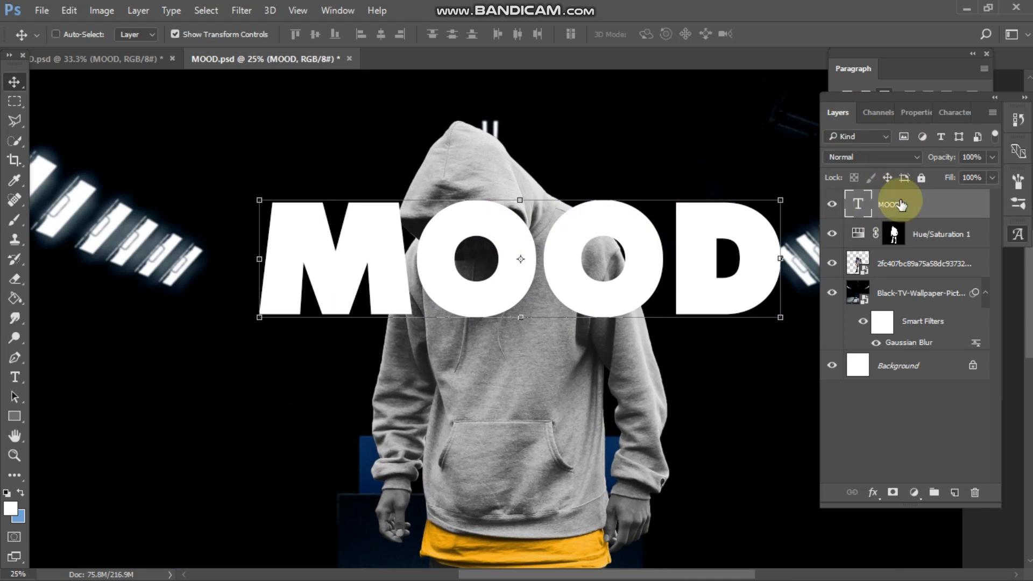
key("ctrl+j")
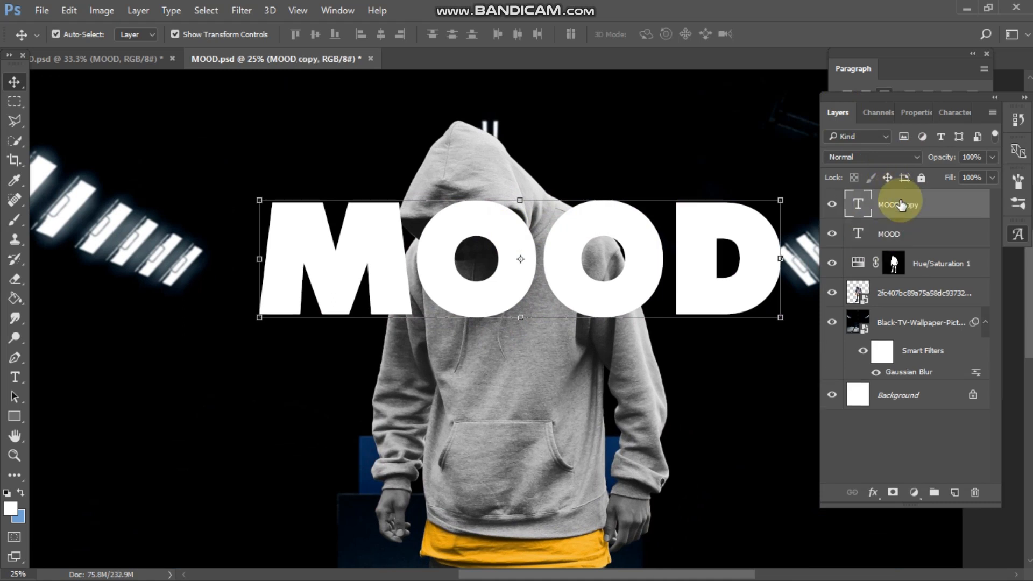
left_click_drag(898, 205, 904, 238)
left_click(897, 207)
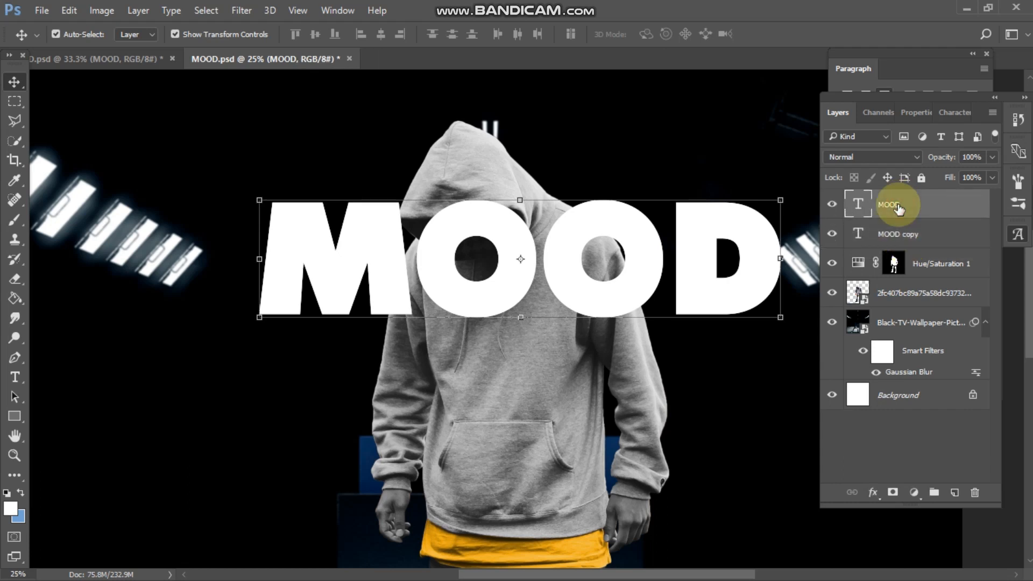
- Set the fill opacity of the upper MOOD text layer to 0% in its blending options
right_click(954, 205)
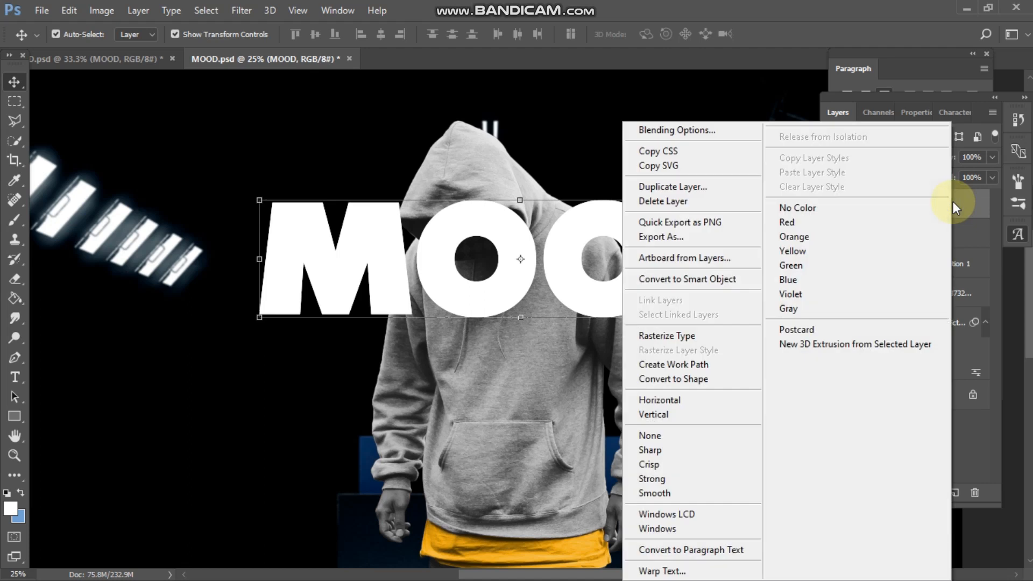
left_click(713, 135)
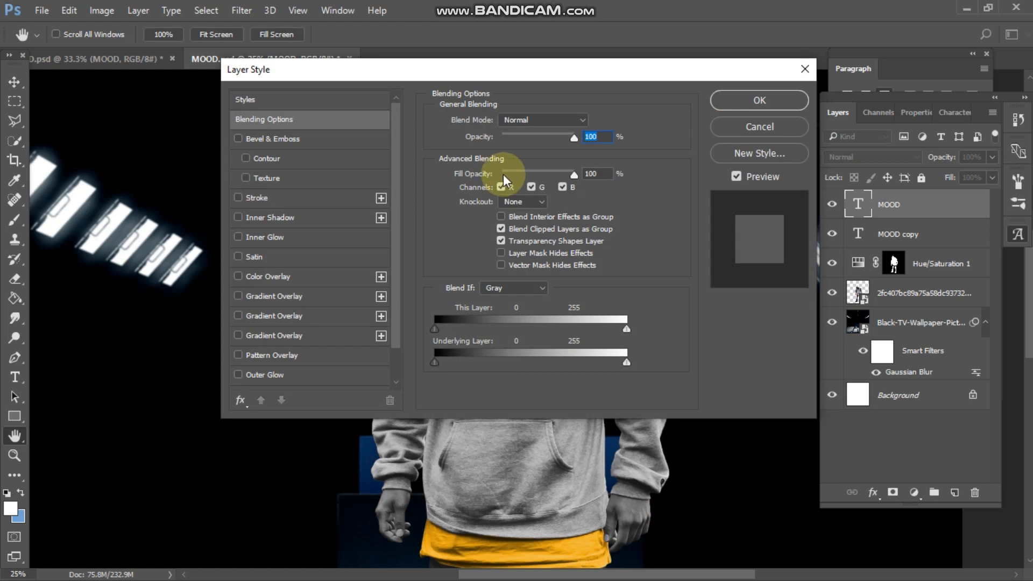
left_click_drag(424, 71, 327, 186)
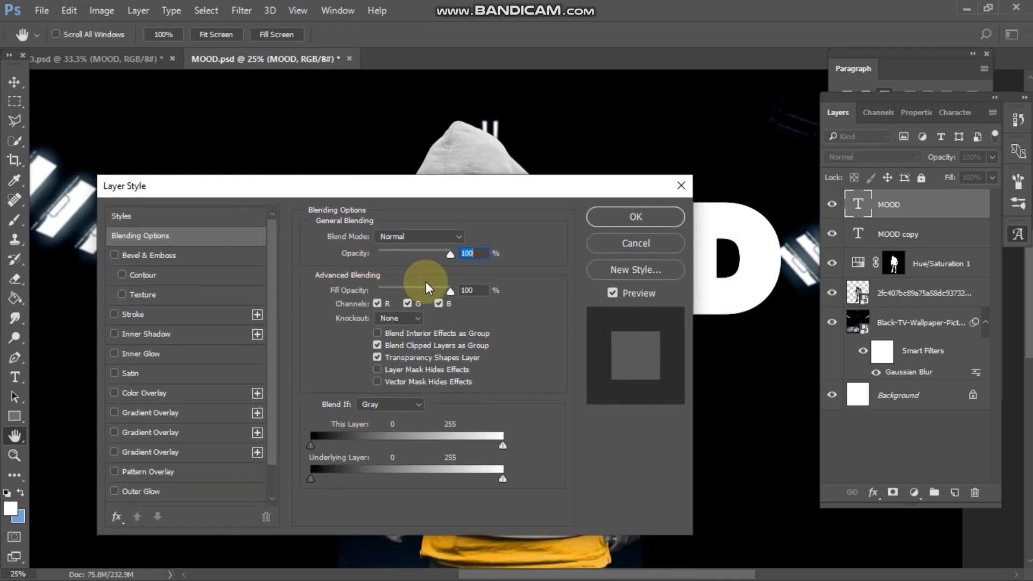
left_click_drag(450, 292, 360, 289)
left_click_drag(330, 186, 349, 179)
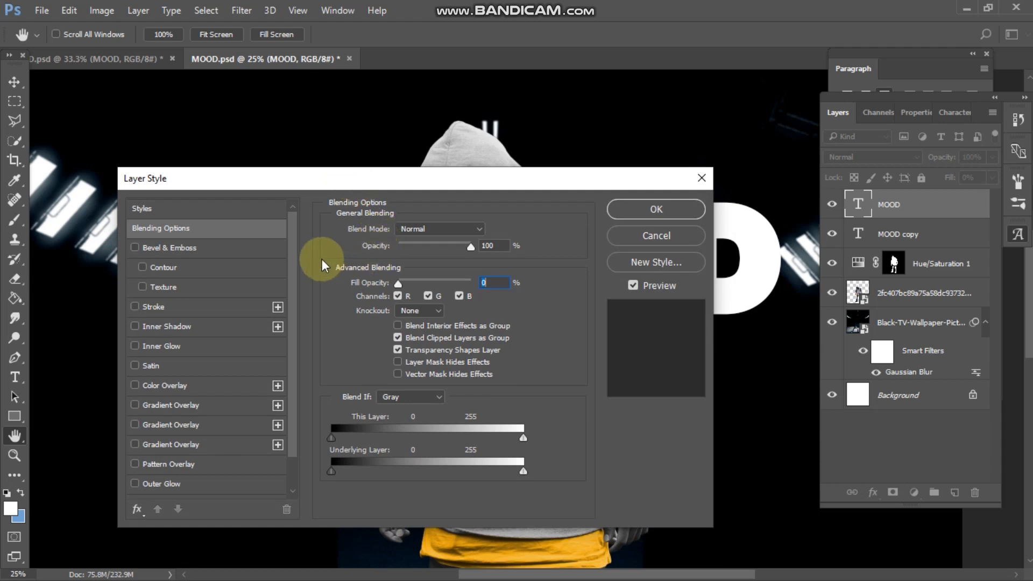
- Give the upper MOOD text layer a white outside stroke of 3 px
left_click(134, 305)
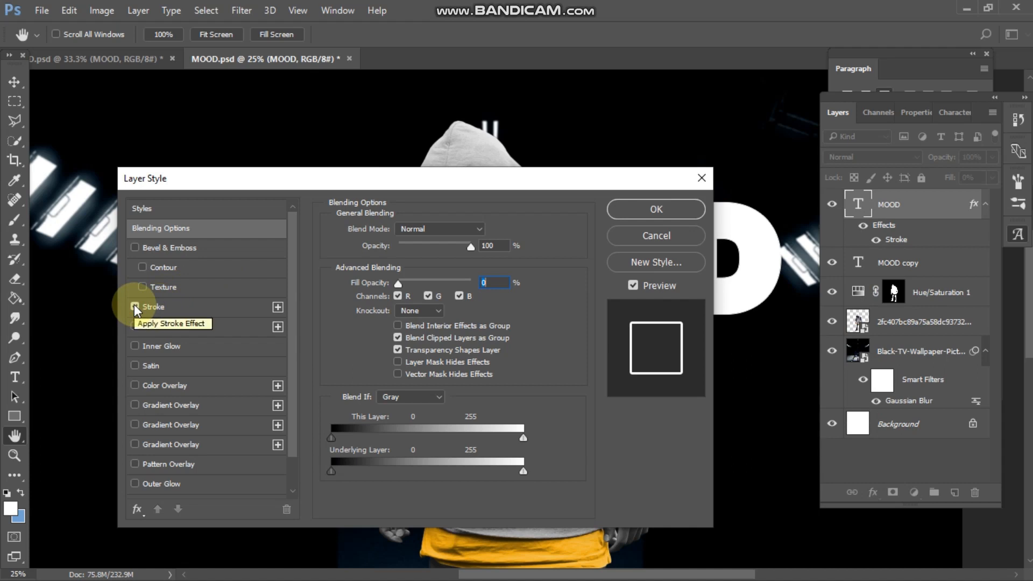
left_click(200, 306)
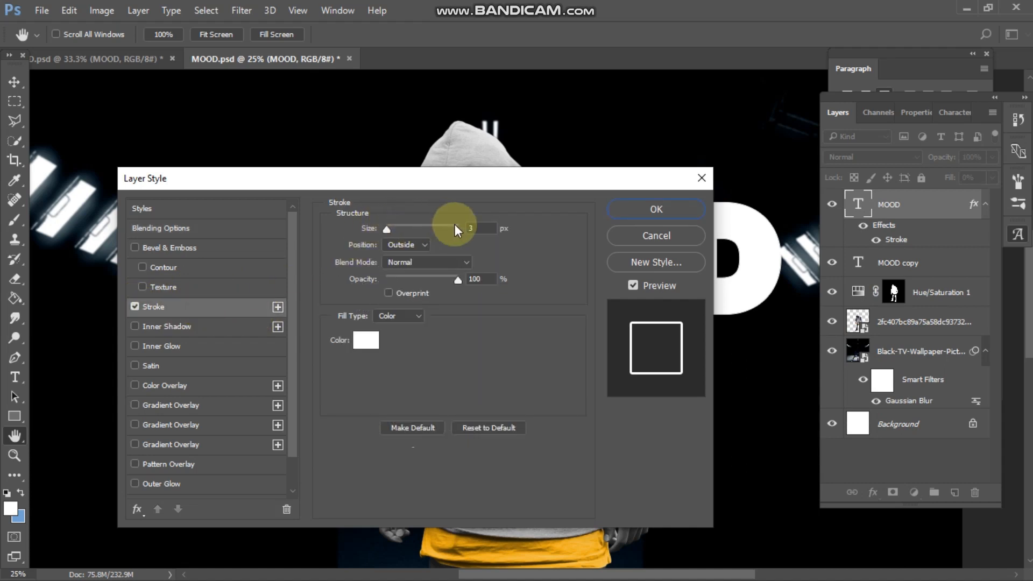
left_click(469, 228)
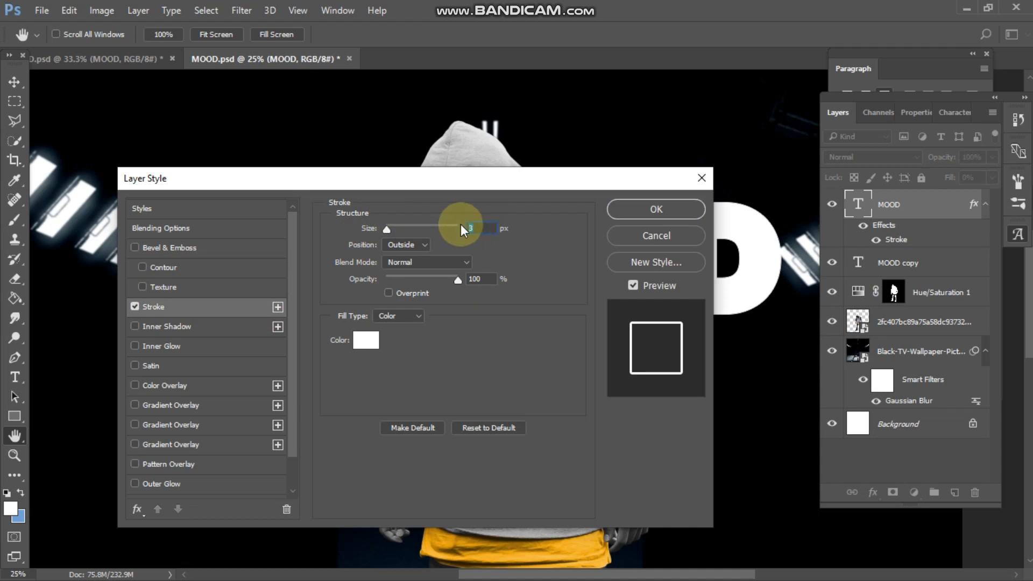
type("3")
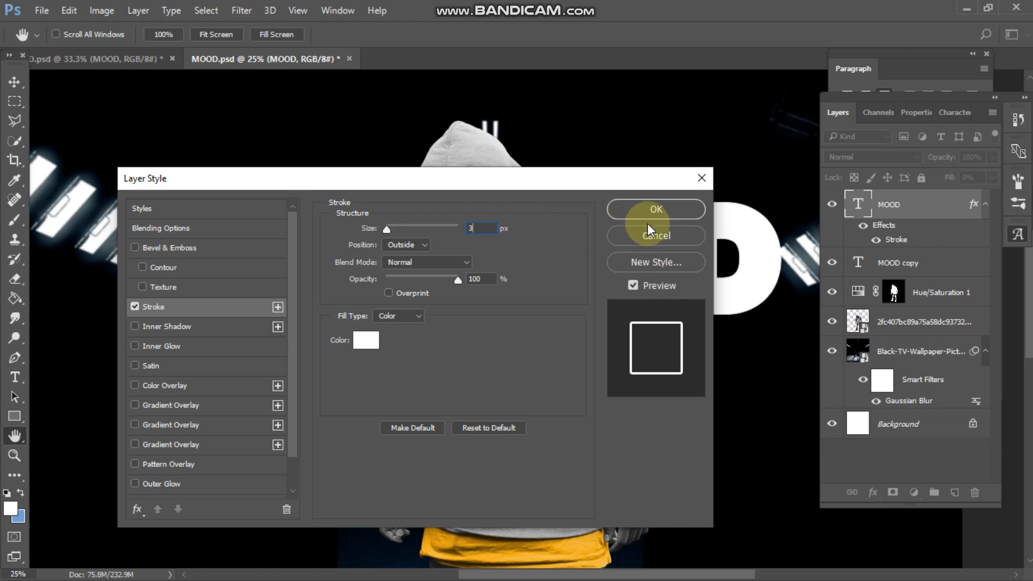
left_click(630, 208)
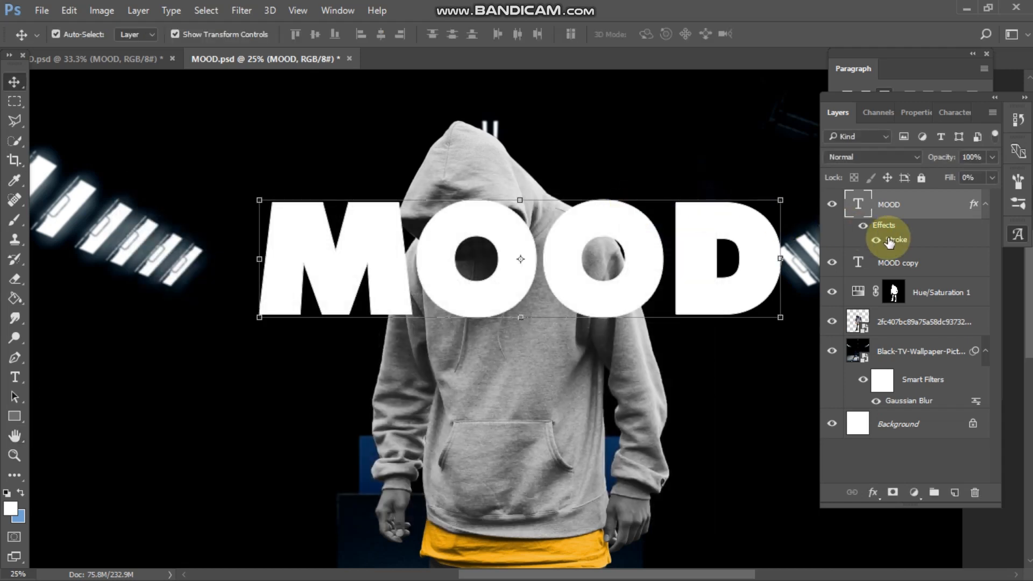
- Move the MOOD copy layer below the figure's layer so that the solid text sits behind the man
left_click(930, 263)
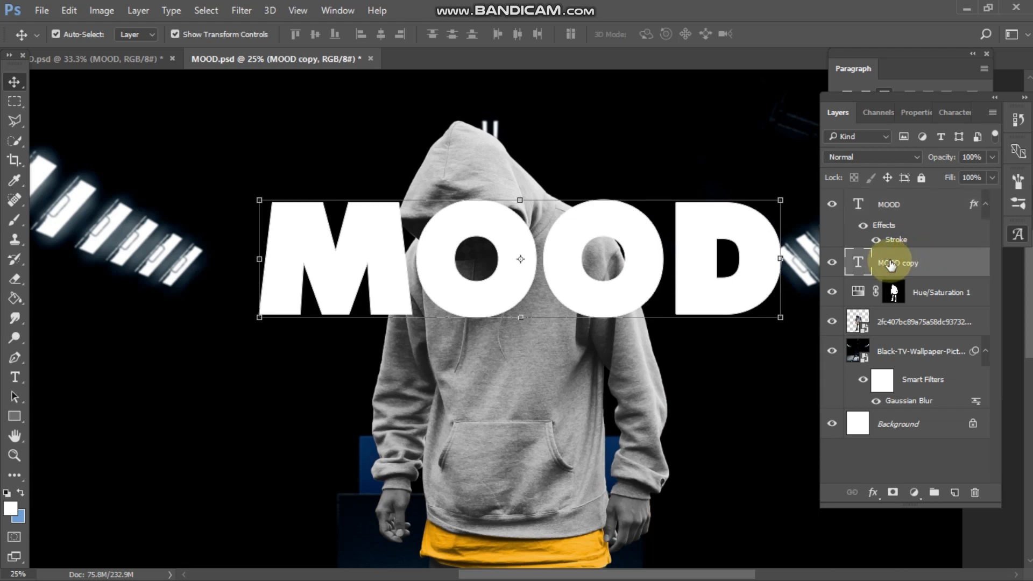
left_click_drag(911, 273, 917, 339)
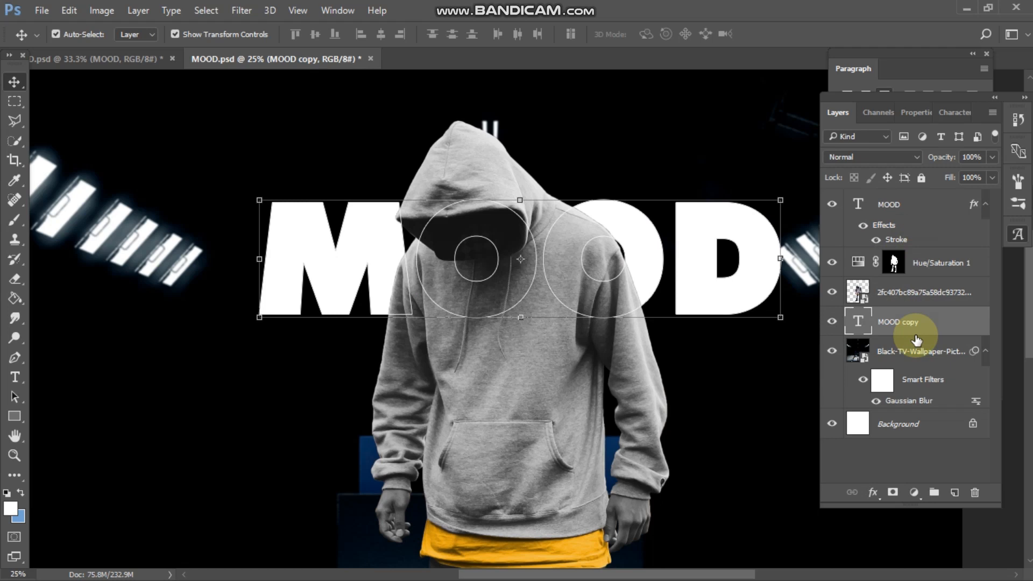
- Increase the stroke size of the upper MOOD text layer to 10 px
left_click(917, 215)
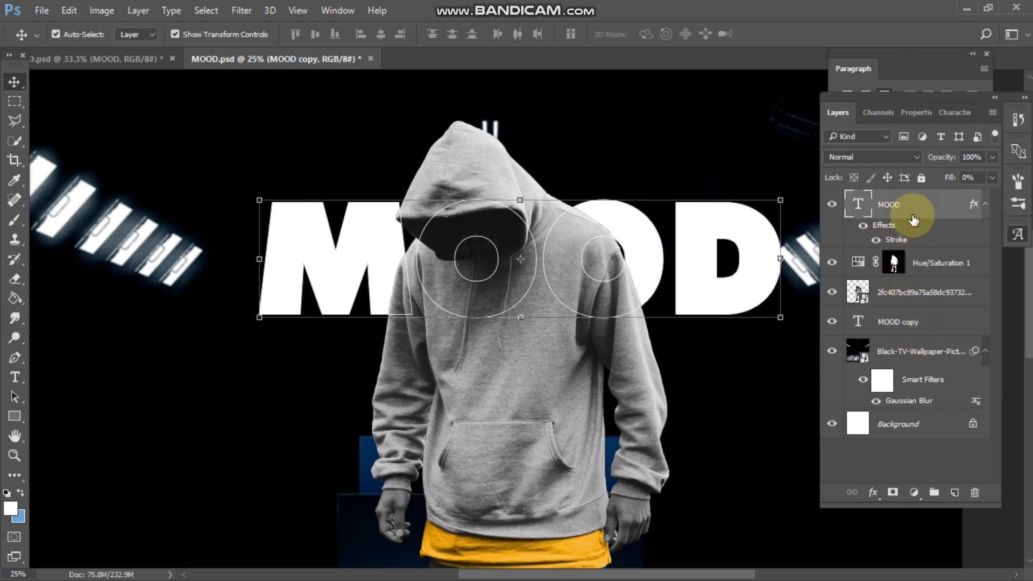
right_click(932, 206)
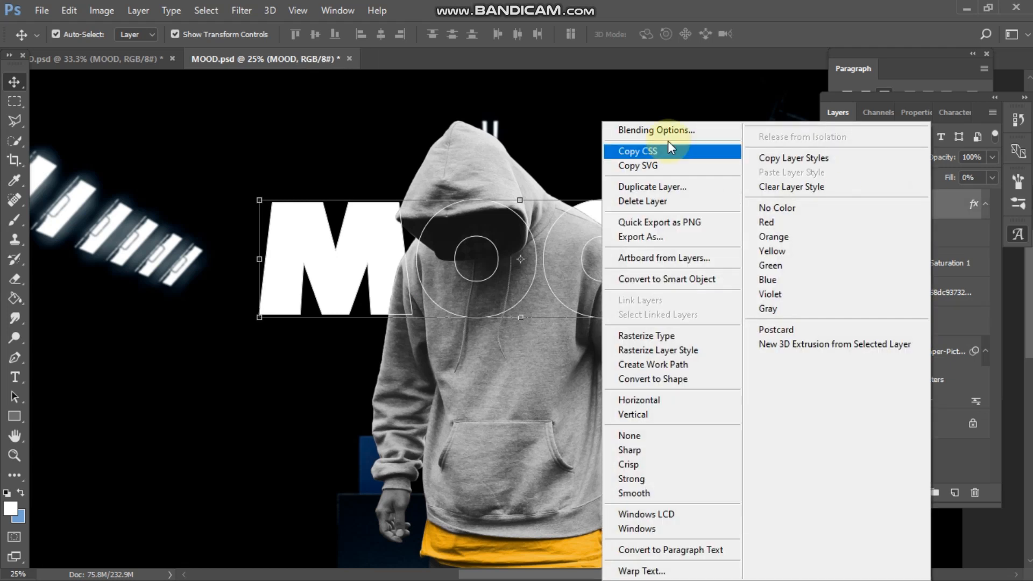
left_click(661, 129)
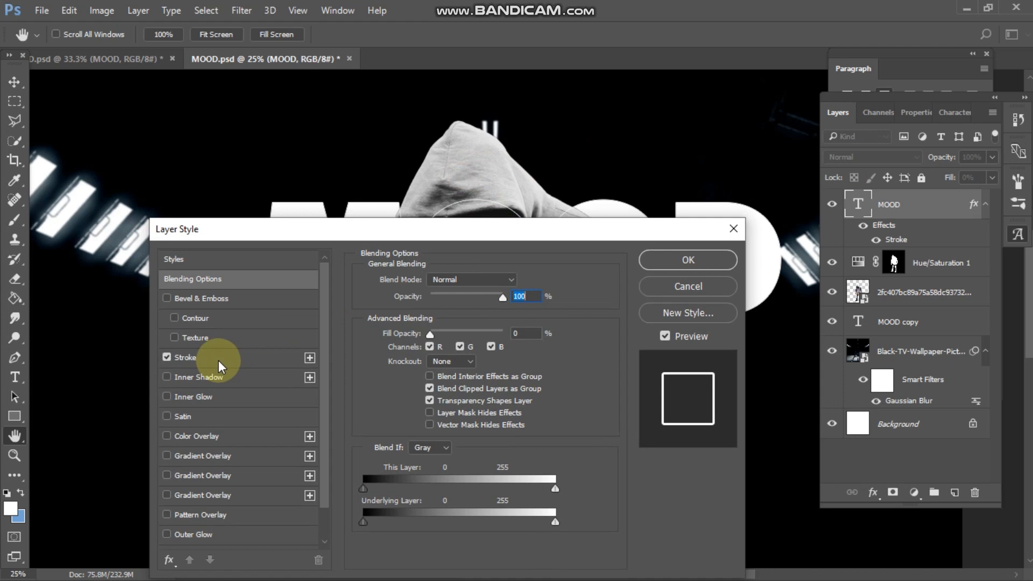
left_click(218, 360)
left_click_drag(410, 229, 409, 304)
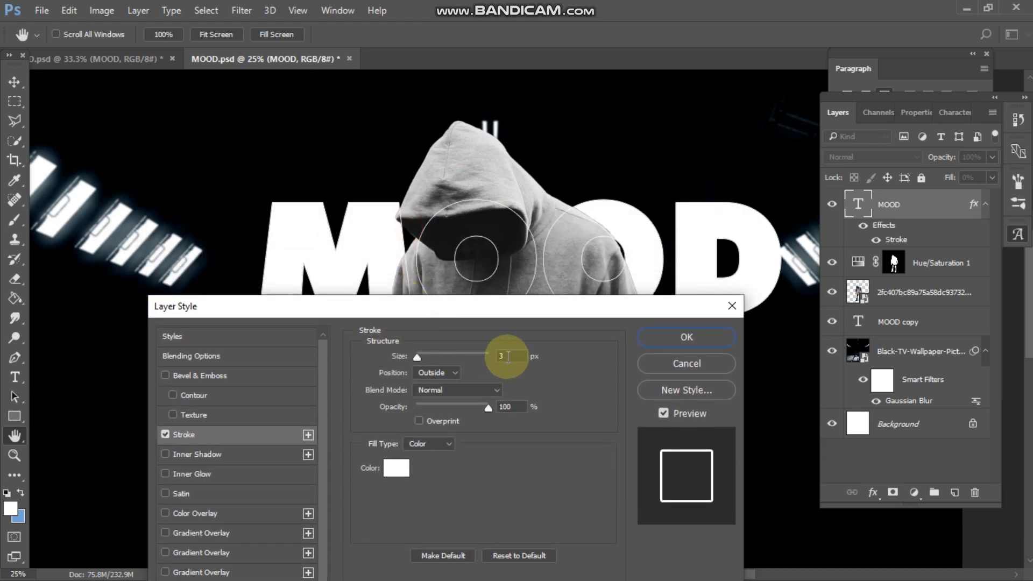
mouse_move(418, 357)
left_mouse_down()
mouse_move(454, 360)
mouse_move(424, 357)
left_mouse_up()
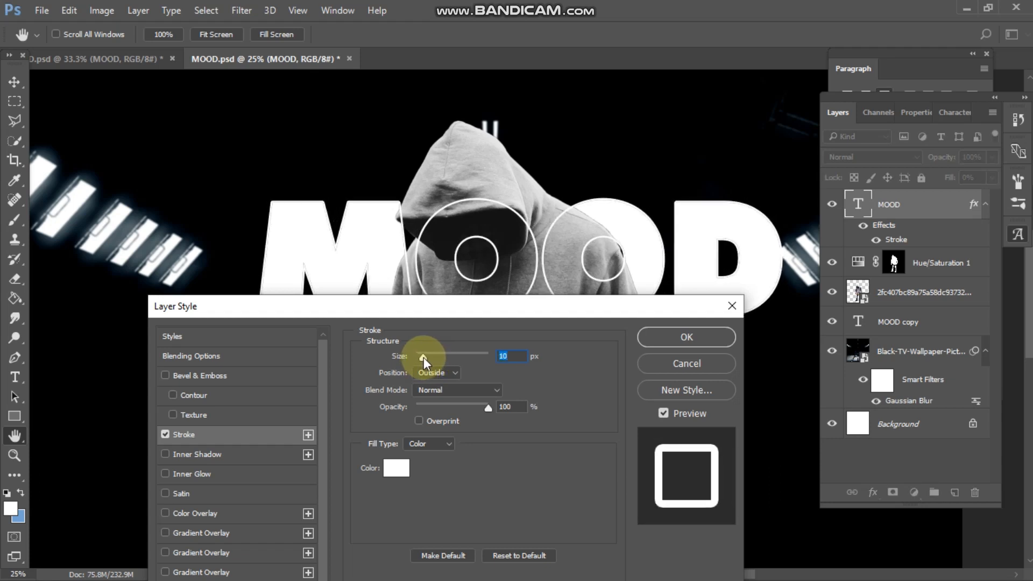
left_click(684, 336)
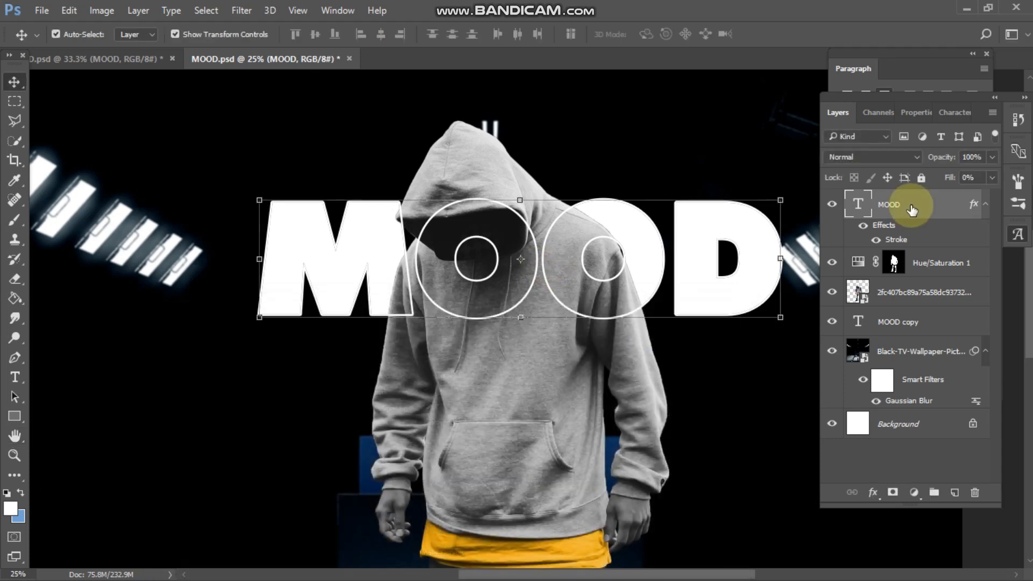
- Rasterize the layer style of the upper MOOD layer and start erasing its outline around the letter D
right_click(913, 209)
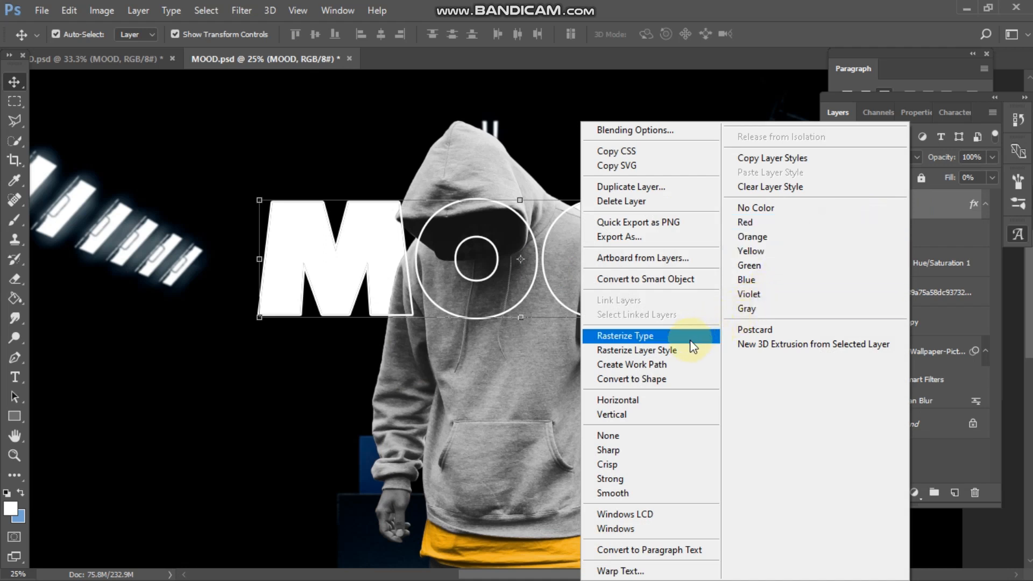
left_click(648, 351)
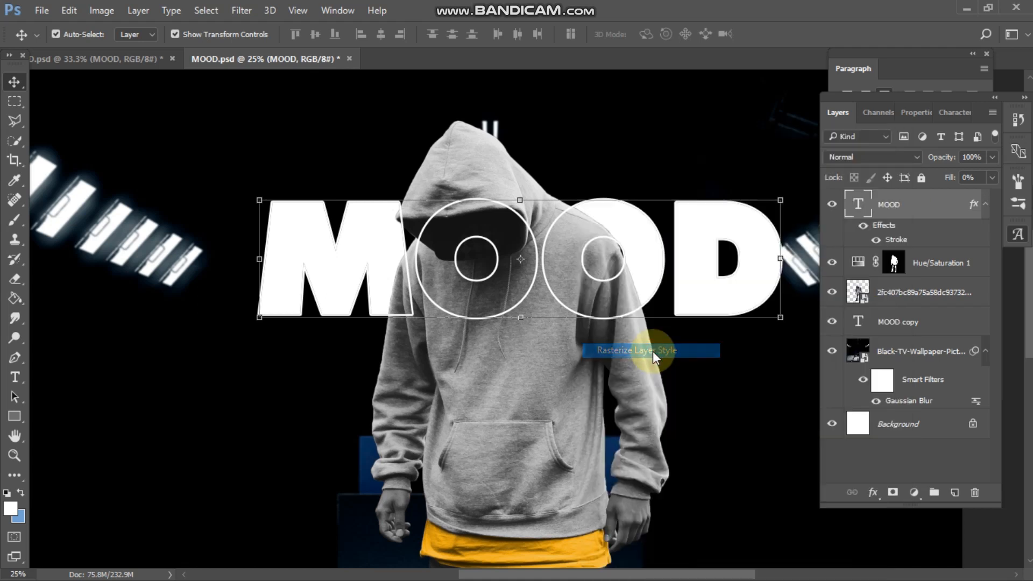
left_click(15, 280)
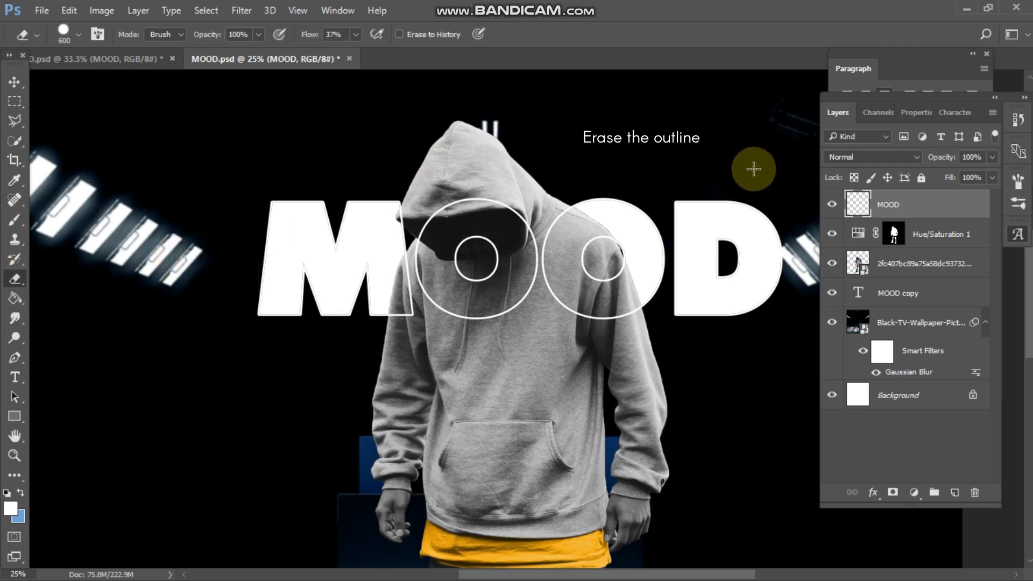
mouse_move(793, 203)
left_mouse_down()
mouse_move(769, 305)
mouse_move(765, 191)
mouse_move(753, 284)
mouse_move(750, 192)
mouse_move(736, 262)
mouse_move(740, 212)
mouse_move(740, 235)
mouse_move(726, 193)
mouse_move(718, 269)
mouse_move(725, 230)
mouse_move(732, 301)
mouse_move(732, 250)
mouse_move(733, 284)
mouse_move(764, 212)
left_mouse_up()
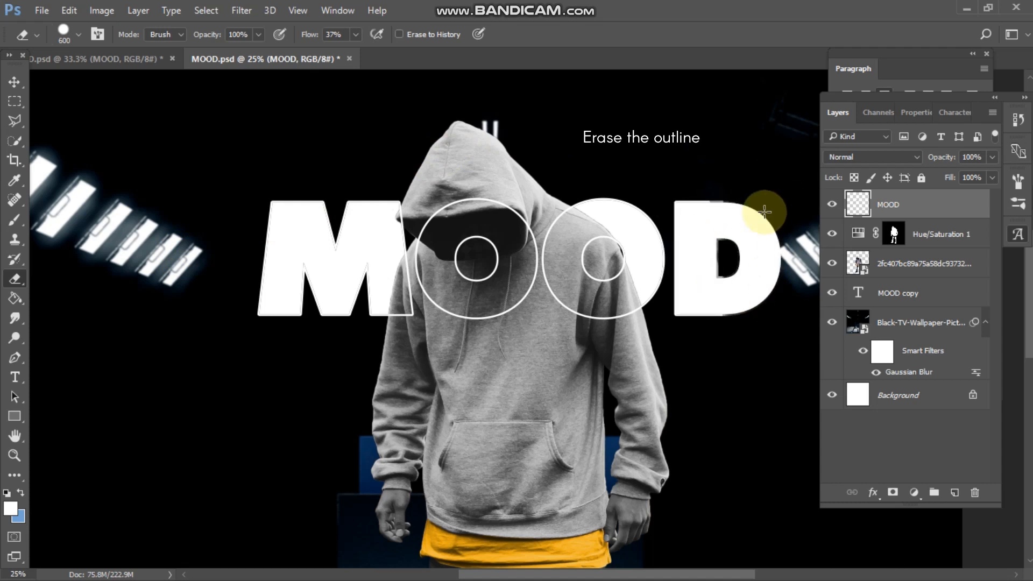
- Reduce the eraser to 200 px and erase the remaining outline around the D and the M on the upper MOOD layer
key("ctrl+plus")
scroll(764, 213, "right", 3)
key("bracketleft")
key("bracketleft")
key("bracketleft")
key("bracketleft")
mouse_move(663, 219)
left_mouse_down()
mouse_move(571, 162)
mouse_move(534, 169)
mouse_move(522, 254)
mouse_move(577, 246)
mouse_move(567, 307)
mouse_move(510, 300)
mouse_move(511, 325)
left_mouse_up()
scroll(511, 325, "left", 3)
scroll(511, 325, "left", 2)
mouse_move(342, 162)
left_mouse_down()
mouse_move(308, 240)
mouse_move(215, 250)
mouse_move(189, 159)
mouse_move(194, 236)
mouse_move(164, 263)
mouse_move(253, 245)
mouse_move(425, 137)
mouse_move(371, 235)
mouse_move(448, 322)
mouse_move(426, 188)
mouse_move(469, 166)
mouse_move(491, 205)
left_mouse_up()
- Set the eraser flow to 100% and erase the outline of the first O, keeping only the second O's outline
key("ctrl+plus")
key("ctrl+plus")
left_click(424, 302)
left_click_drag(312, 37, 371, 38)
left_click(453, 291)
mouse_move(474, 218)
left_mouse_down()
mouse_move(491, 161)
mouse_move(484, 247)
mouse_move(477, 132)
mouse_move(491, 125)
left_mouse_up()
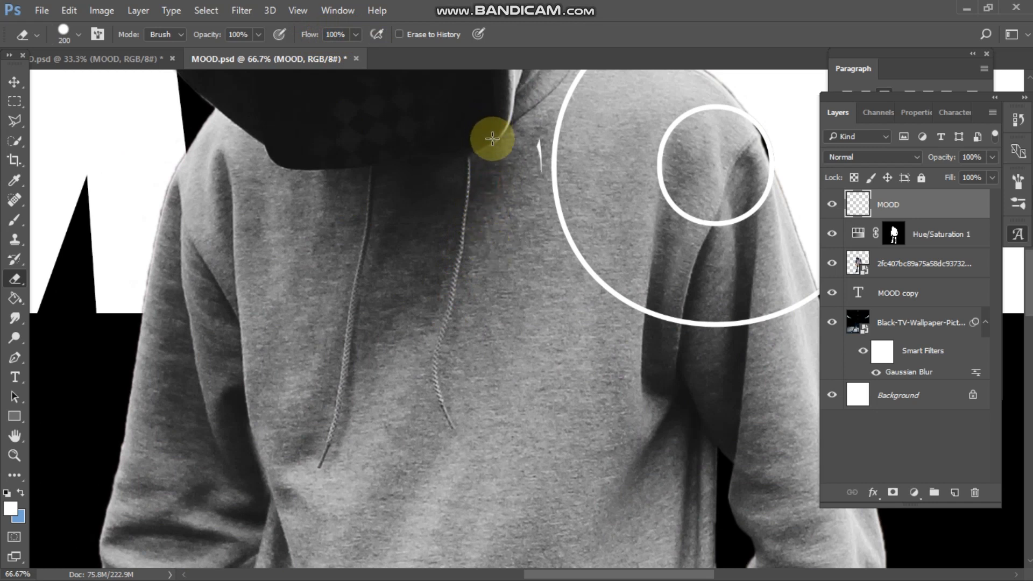
left_click(496, 163)
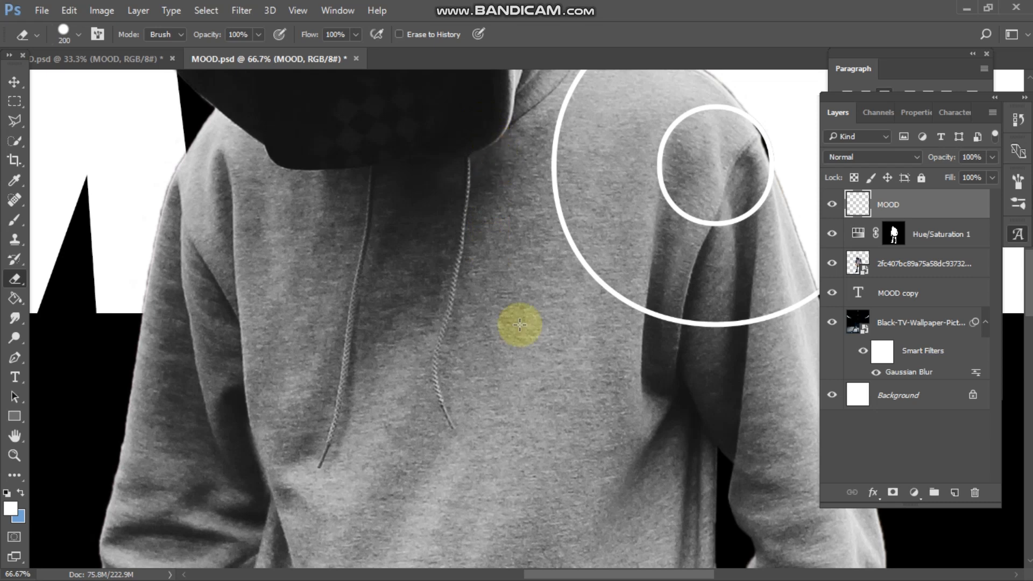
scroll(519, 325, "down", 3)
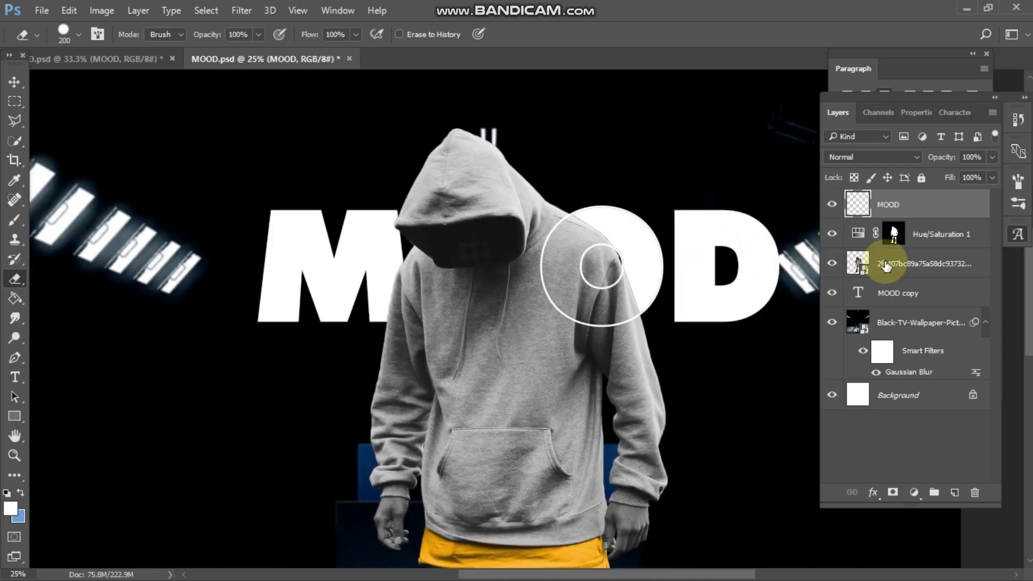
- Duplicate the MOOD copy text layer to the top of the layer stack and rasterize the duplicate's type
left_click(911, 297)
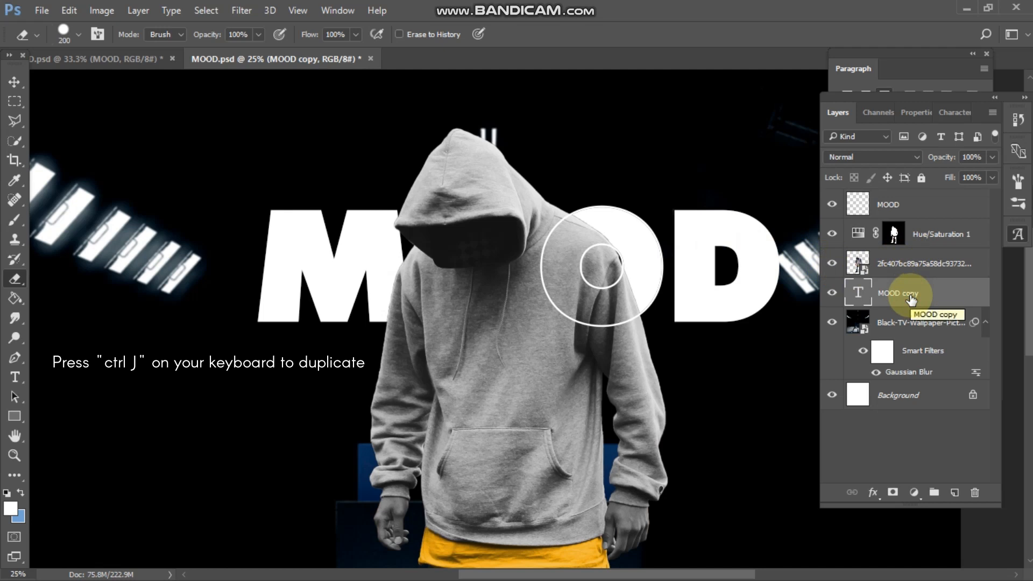
key("ctrl+j")
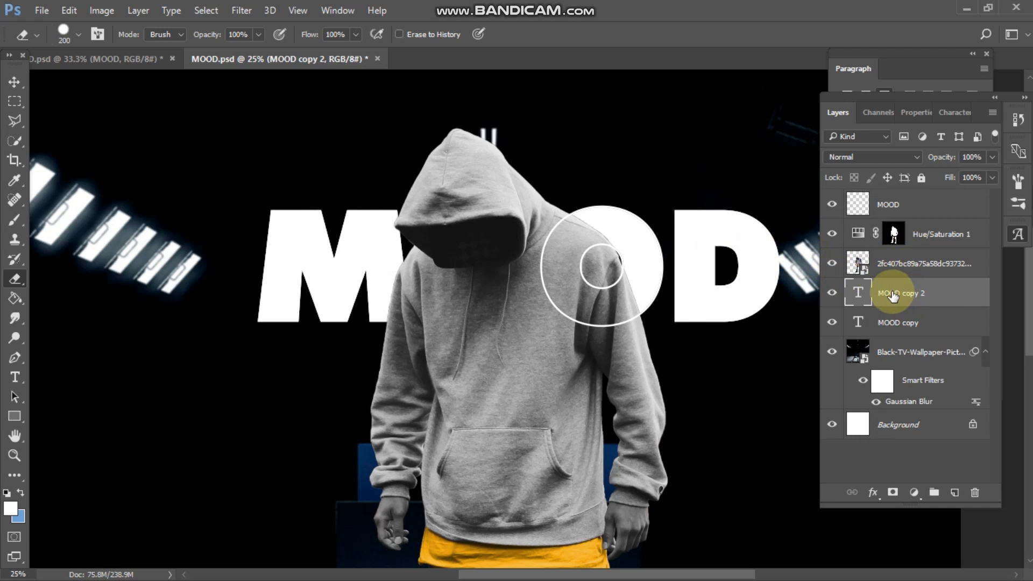
left_click_drag(893, 295, 894, 201)
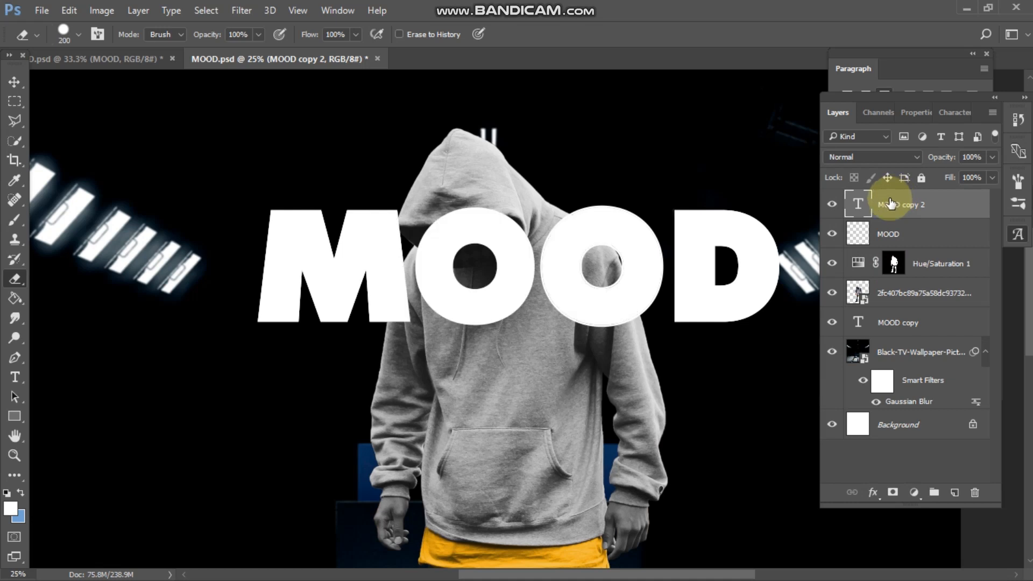
right_click(919, 206)
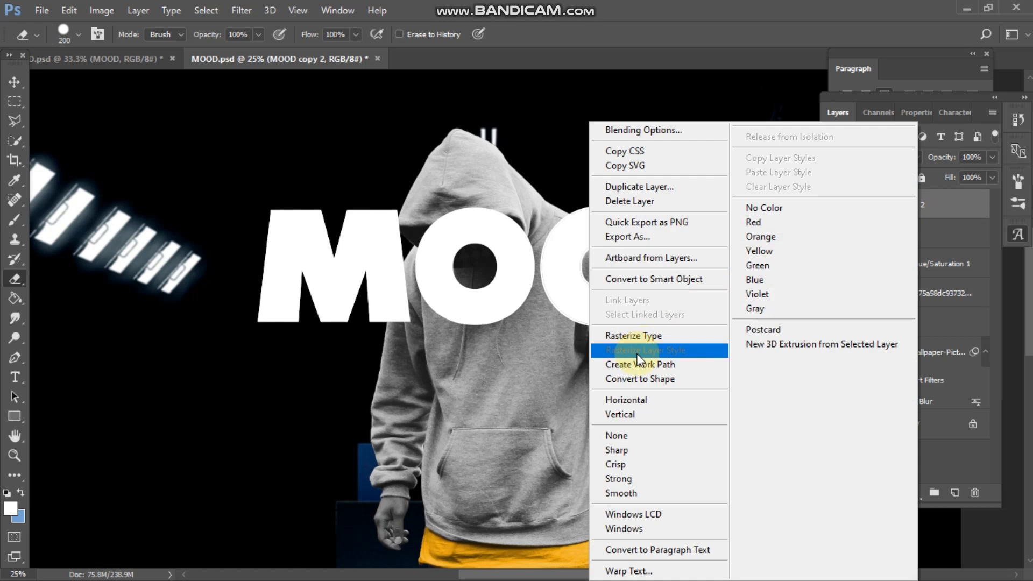
left_click(654, 337)
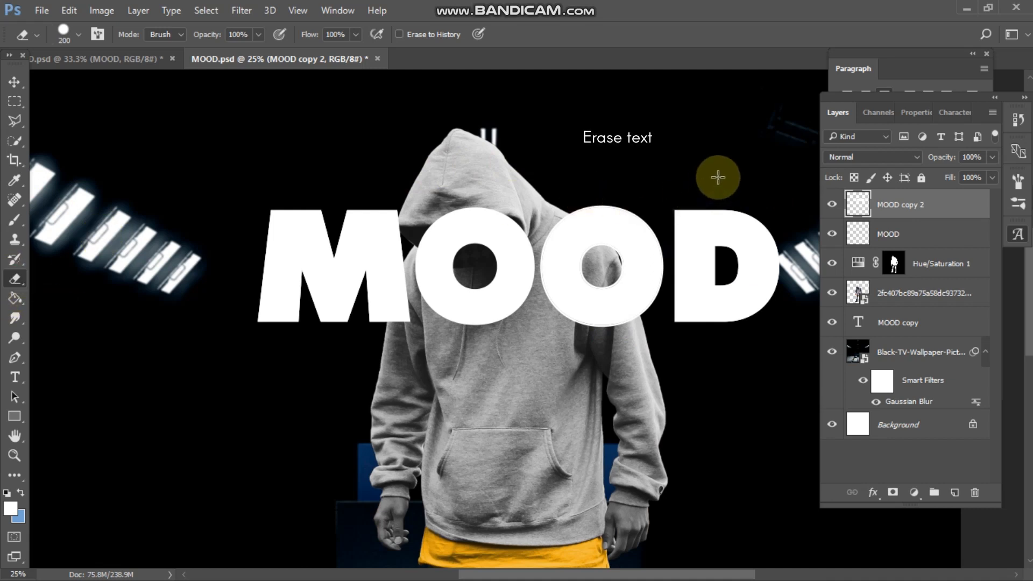
- Erase the D, the second O and the M from the MOOD copy 2 layer, keeping only its first O
mouse_move(718, 177)
left_mouse_down()
mouse_move(738, 263)
mouse_move(742, 212)
mouse_move(715, 295)
mouse_move(710, 213)
mouse_move(685, 289)
mouse_move(689, 202)
mouse_move(674, 290)
mouse_move(719, 203)
mouse_move(756, 350)
mouse_move(626, 312)
mouse_move(617, 192)
mouse_move(571, 232)
mouse_move(602, 318)
left_mouse_up()
key("ctrl+plus")
key("ctrl+plus")
key("ctrl+plus")
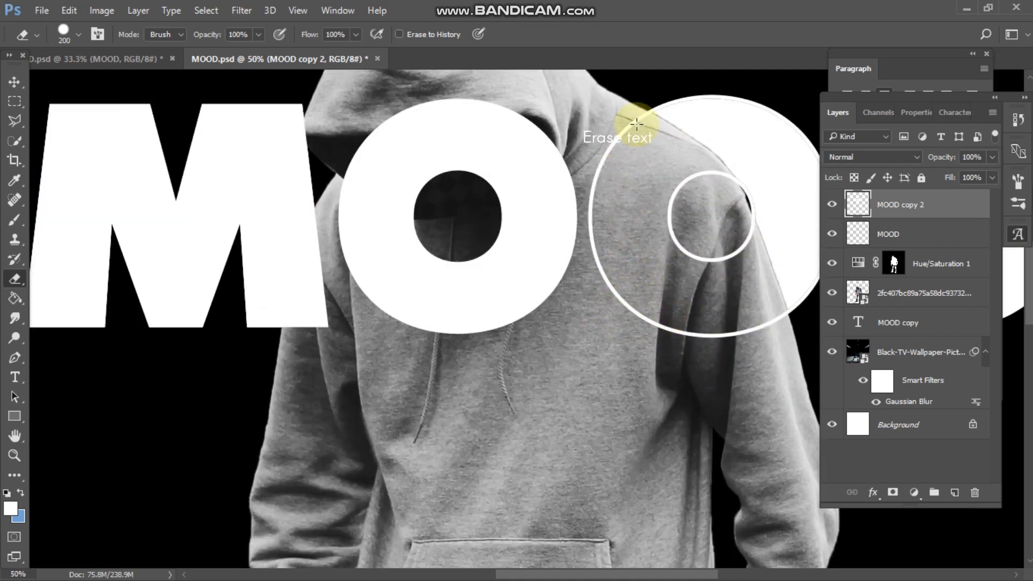
scroll(383, 135, "left", 3)
mouse_move(383, 135)
left_mouse_down()
mouse_move(422, 169)
mouse_move(428, 240)
mouse_move(412, 204)
mouse_move(403, 237)
mouse_move(411, 298)
mouse_move(362, 326)
left_mouse_up()
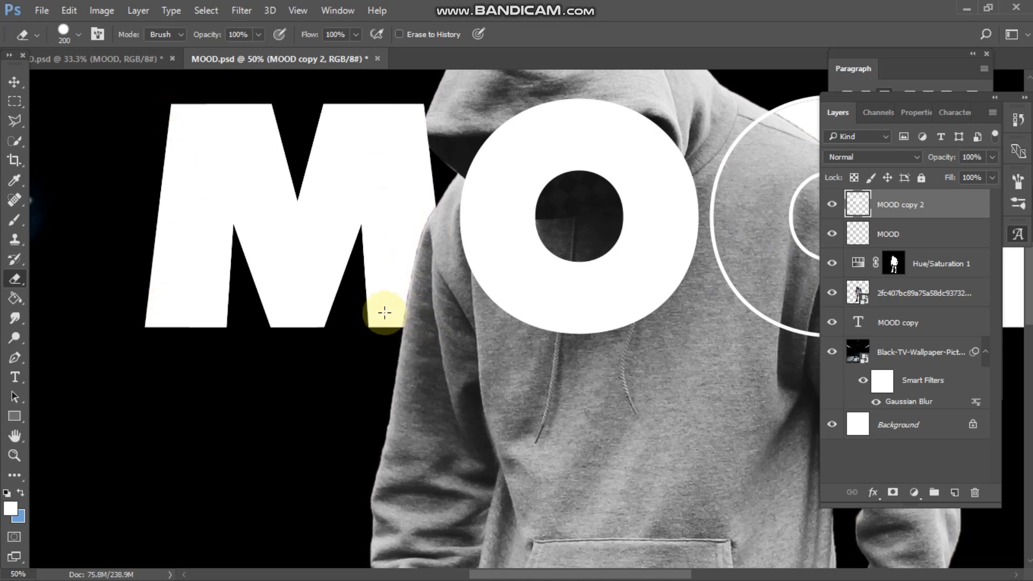
scroll(300, 254, "left", 2)
scroll(299, 258, "right", 8)
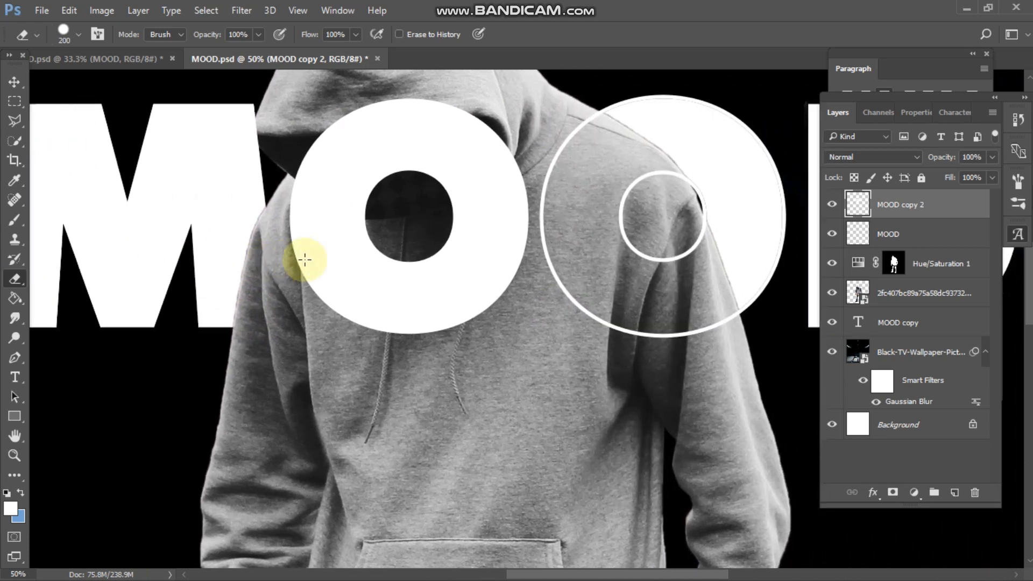
scroll(305, 260, "up", 2)
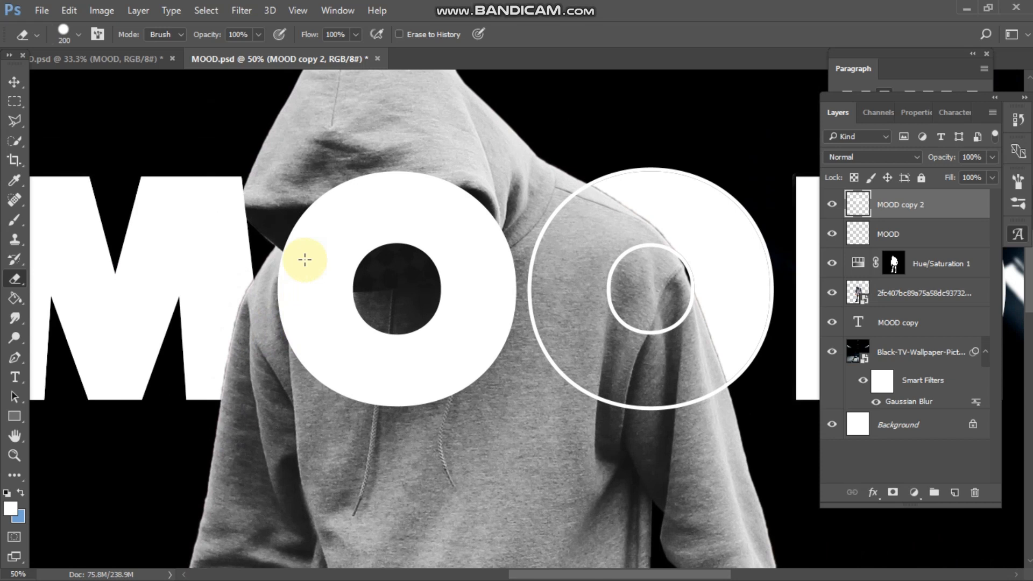
- Switch the Eraser to the Soft Round brush with 0% hardness
left_click(14, 82)
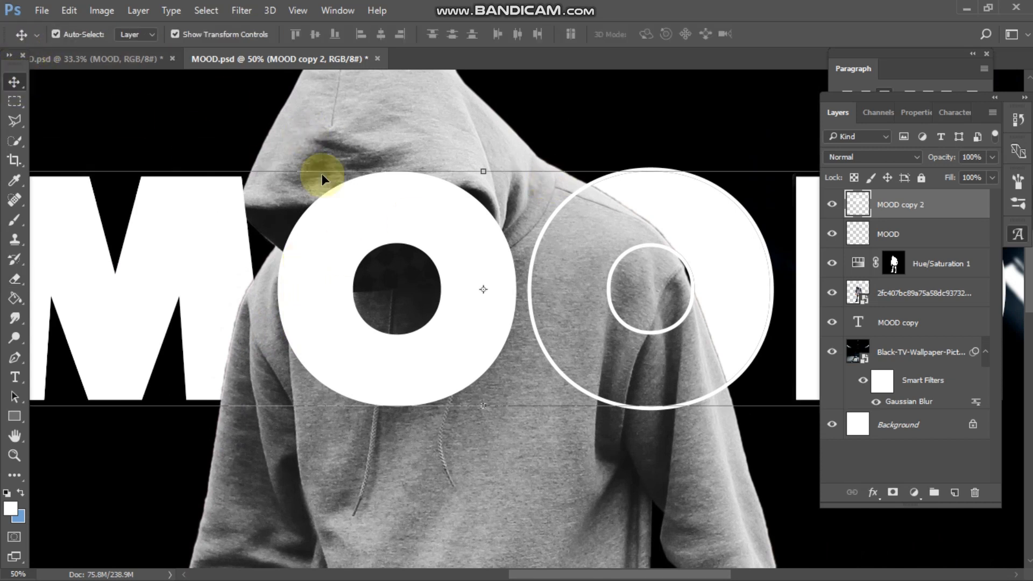
left_click(15, 280)
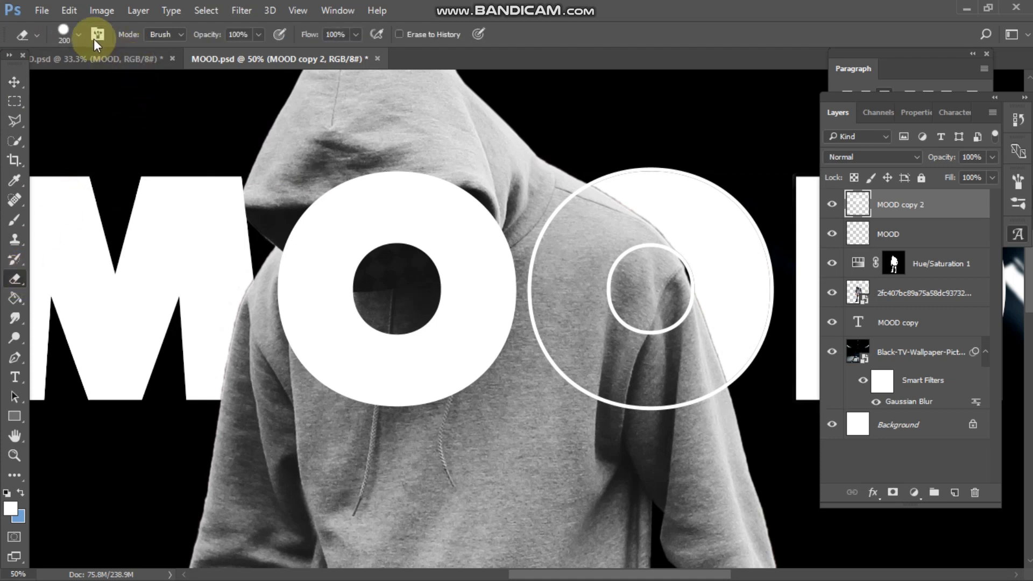
left_click(77, 34)
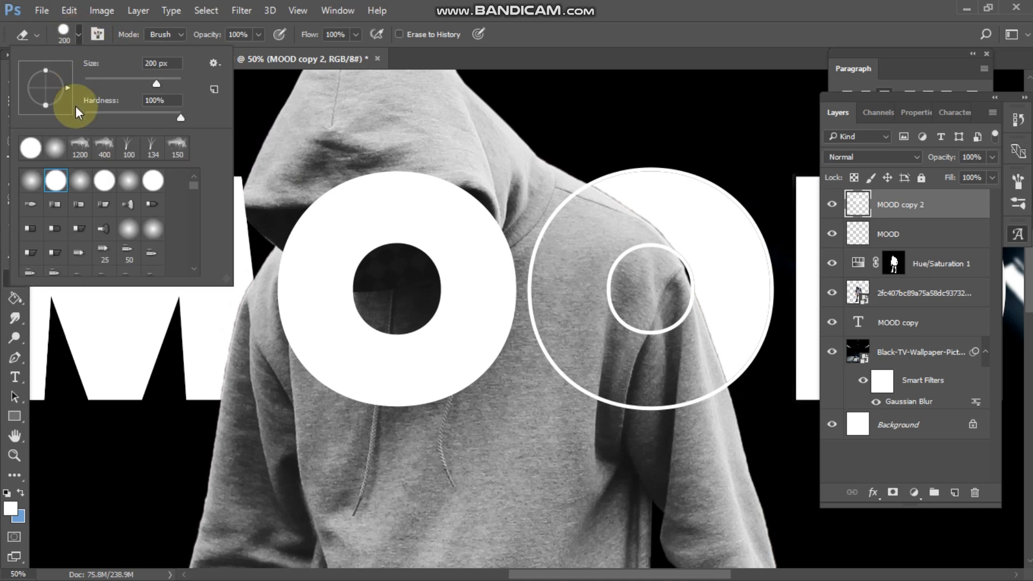
left_click(55, 148)
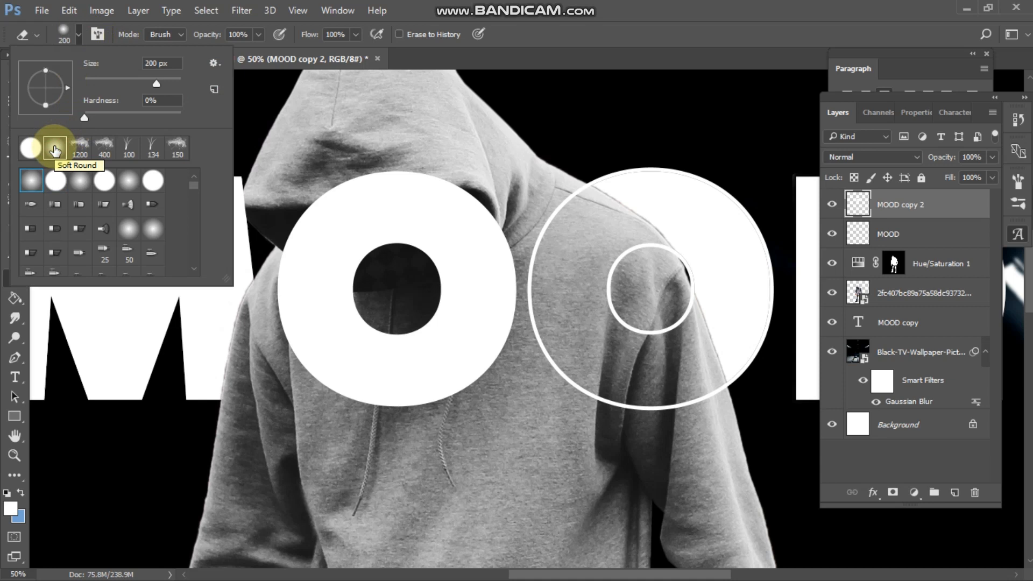
double_click(55, 150)
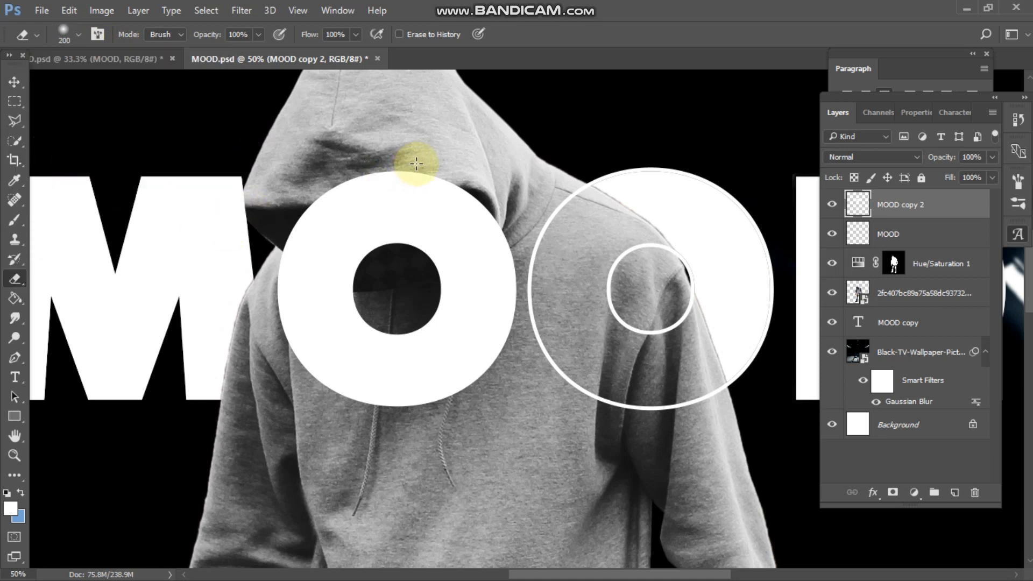
- Try erasing the upper edge of the solid O, undo that stroke, and reduce the soft eraser to 86 px
left_click_drag(427, 162, 344, 173)
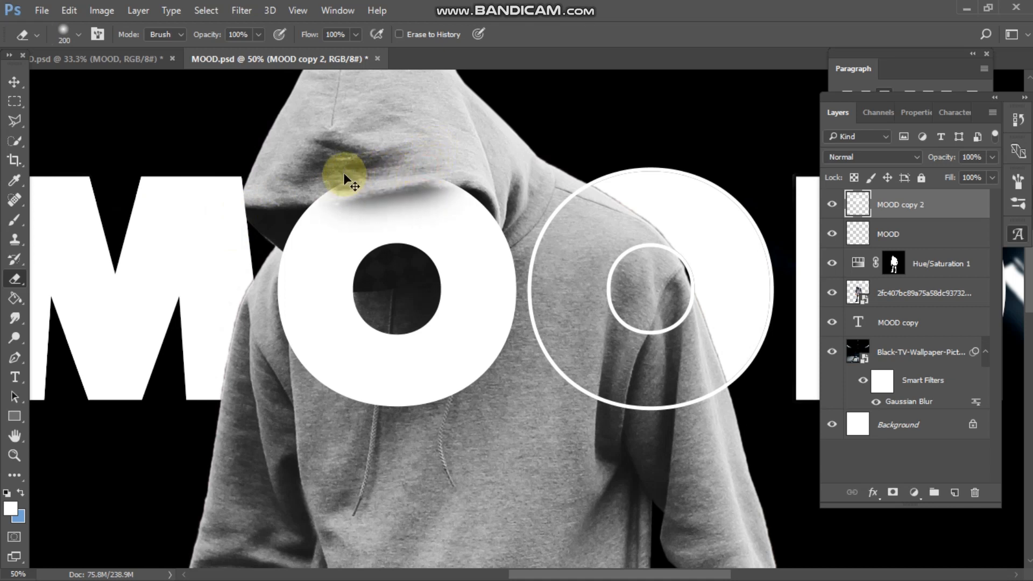
key("ctrl+z")
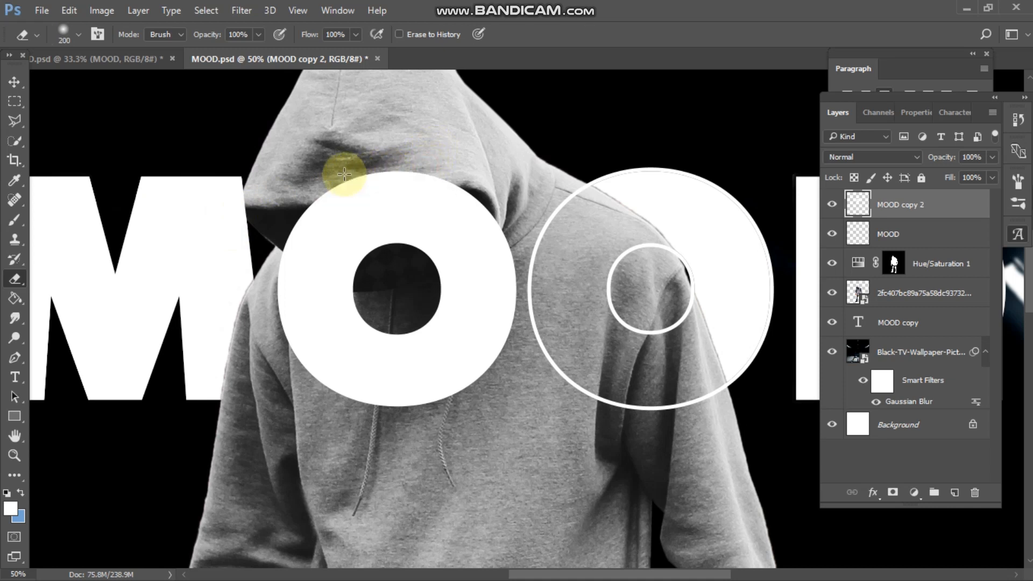
right_click(343, 174)
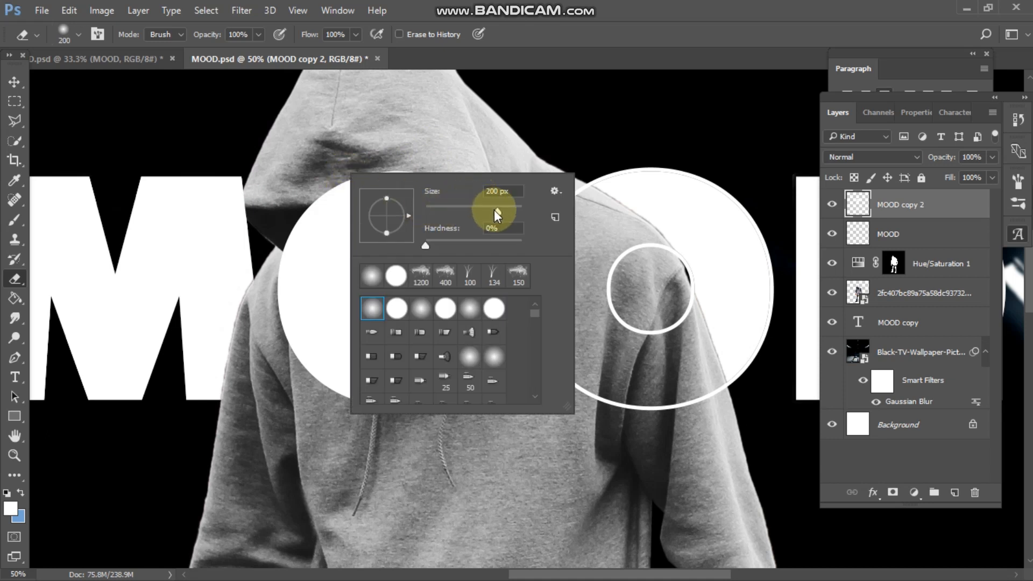
left_click_drag(497, 210, 467, 211)
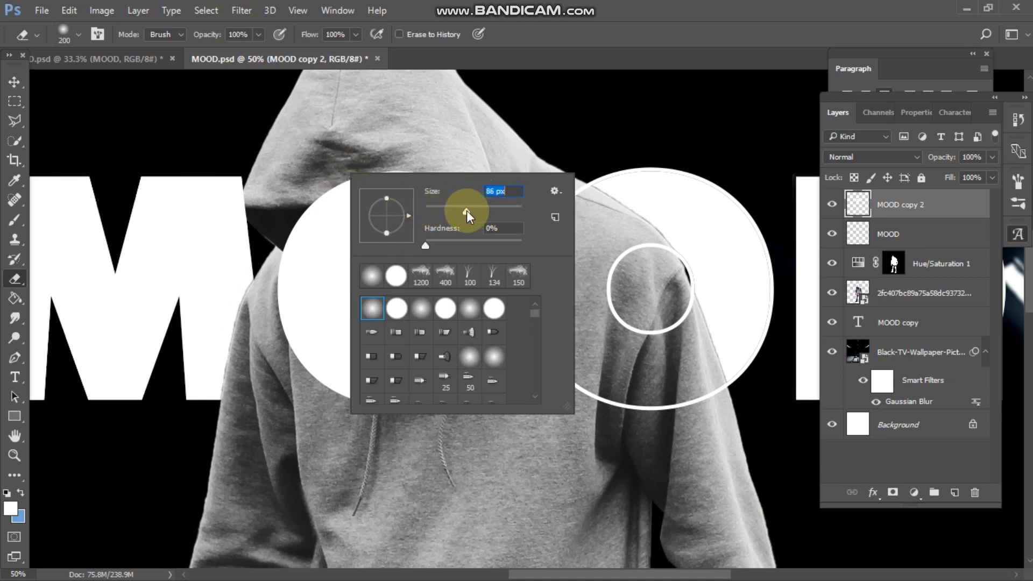
left_click(409, 141)
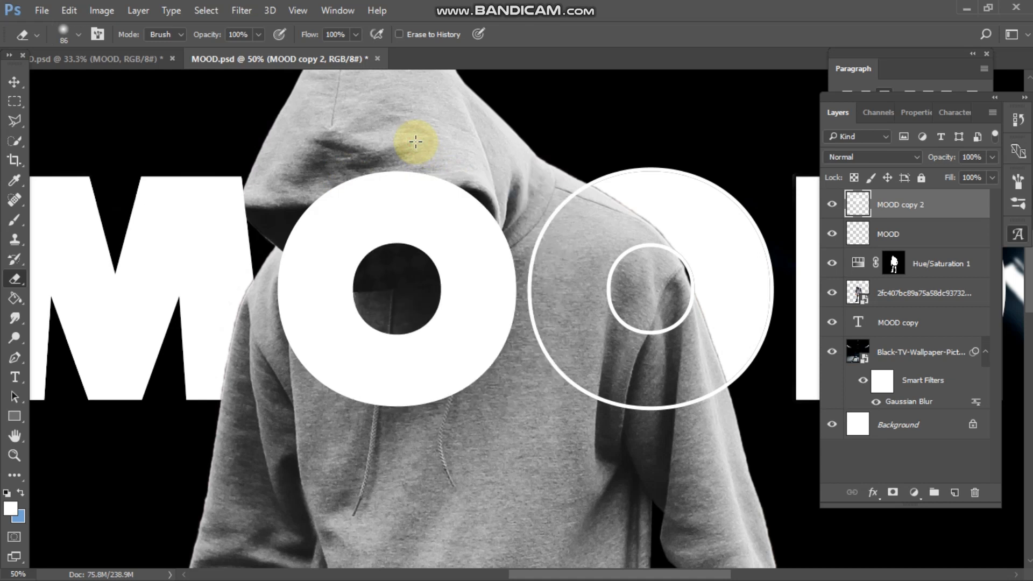
- Erase the upper part of the solid O along the hood's edge with the soft eraser, using 75% flow
mouse_move(403, 162)
left_mouse_down()
mouse_move(373, 167)
mouse_move(434, 165)
mouse_move(363, 172)
mouse_move(380, 168)
mouse_move(313, 39)
mouse_move(293, 39)
mouse_move(438, 141)
left_mouse_up()
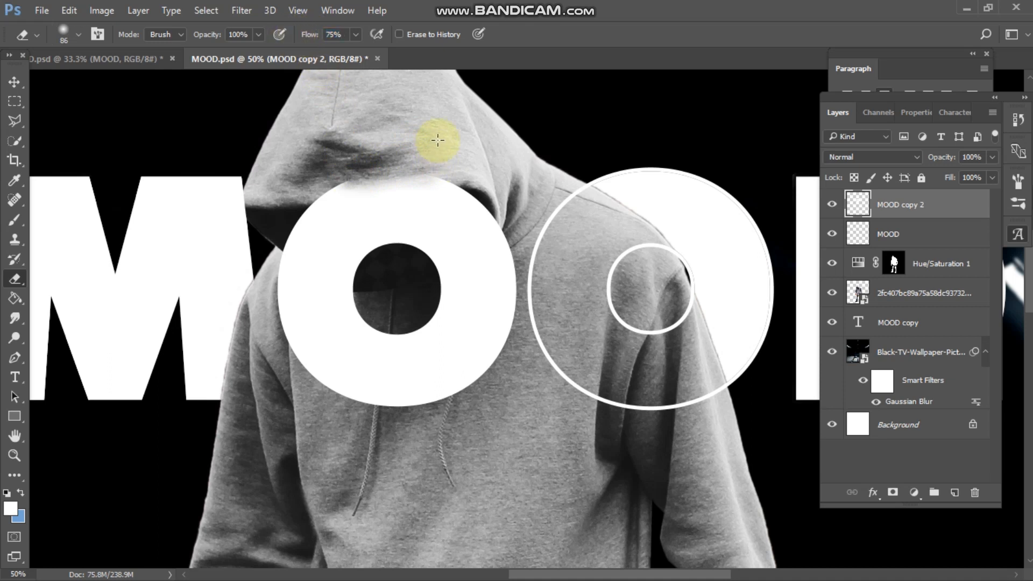
key("ctrl+plus")
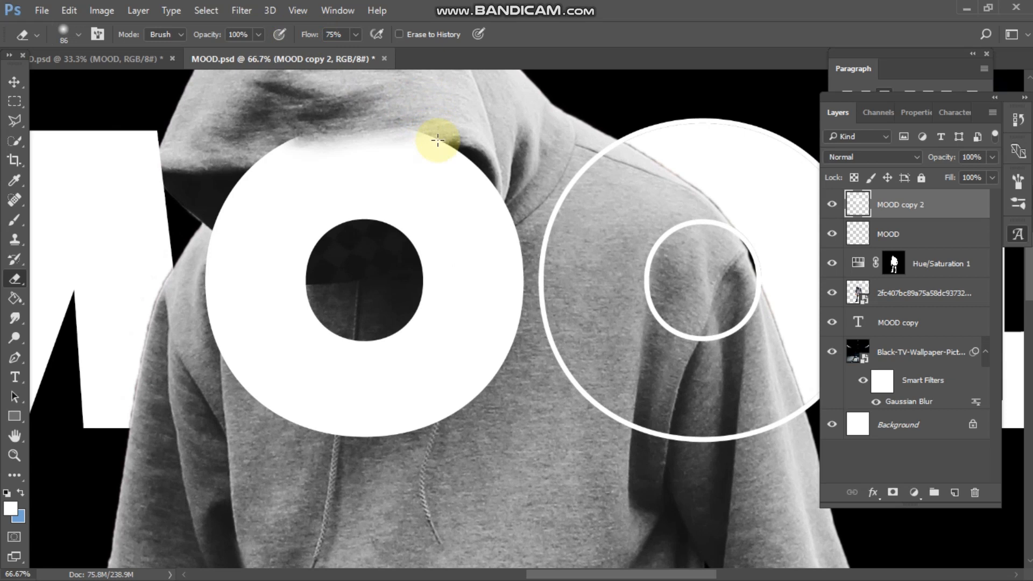
scroll(438, 140, "up", 3)
mouse_move(438, 140)
left_mouse_down()
mouse_move(317, 168)
mouse_move(446, 176)
mouse_move(332, 179)
mouse_move(402, 178)
mouse_move(281, 191)
mouse_move(323, 191)
mouse_move(202, 222)
mouse_move(339, 183)
mouse_move(273, 198)
mouse_move(384, 186)
mouse_move(485, 189)
mouse_move(429, 174)
mouse_move(358, 176)
left_mouse_up()
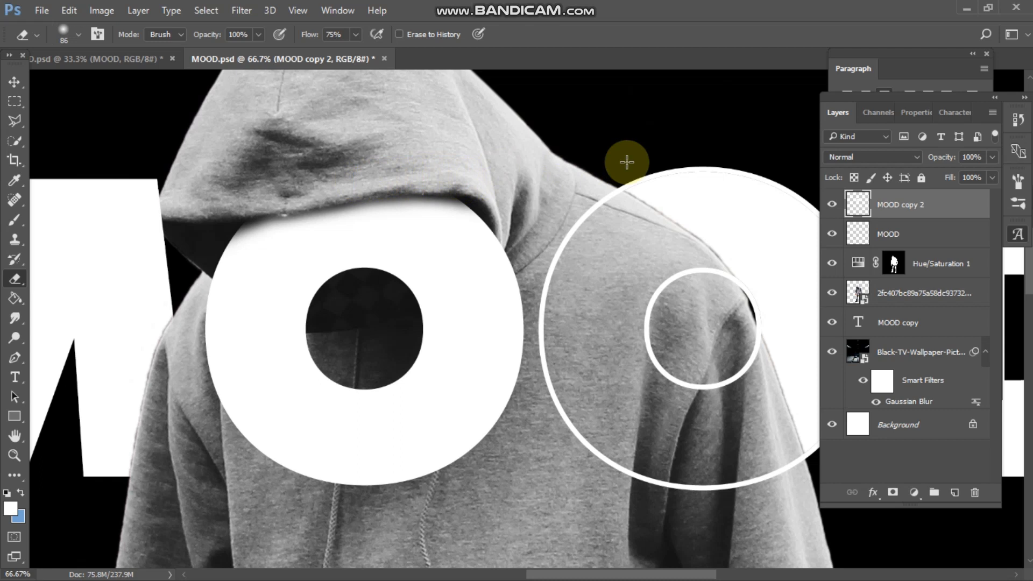
- Add a new empty layer and place it directly below the MOOD copy 2 layer
scroll(624, 161, "down", 2)
scroll(623, 162, "up", 1)
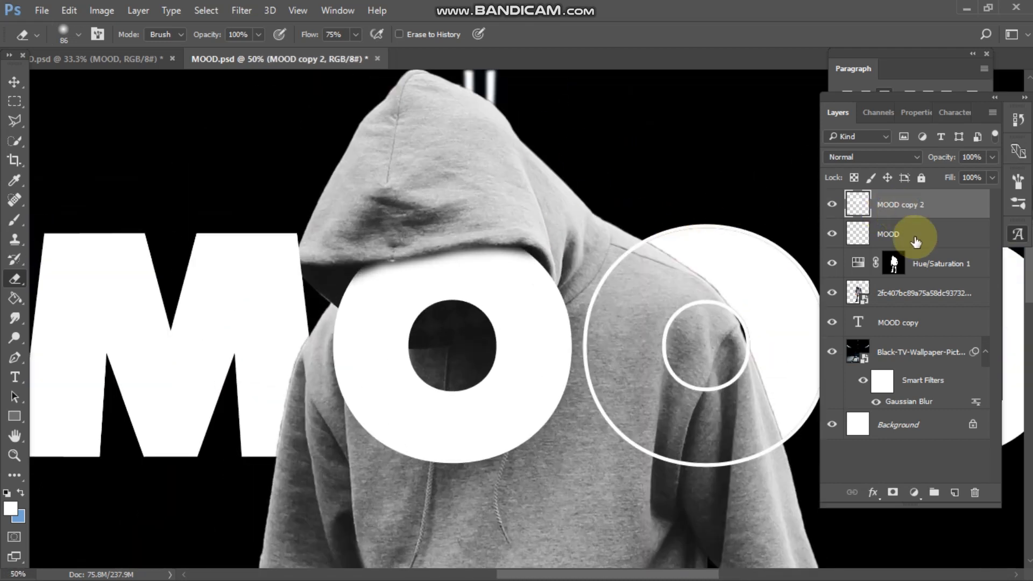
left_click(956, 494)
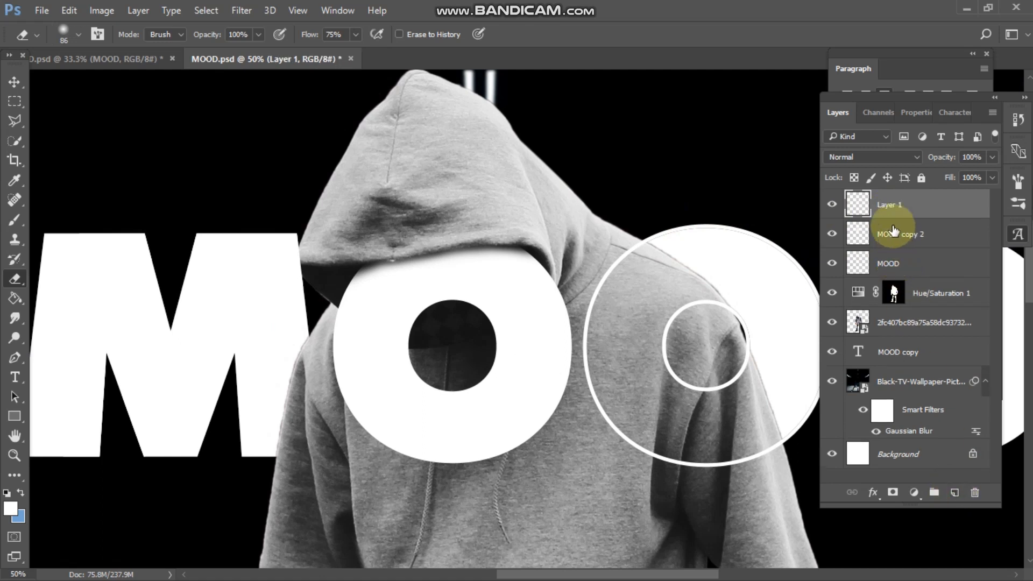
left_click_drag(887, 205, 900, 247)
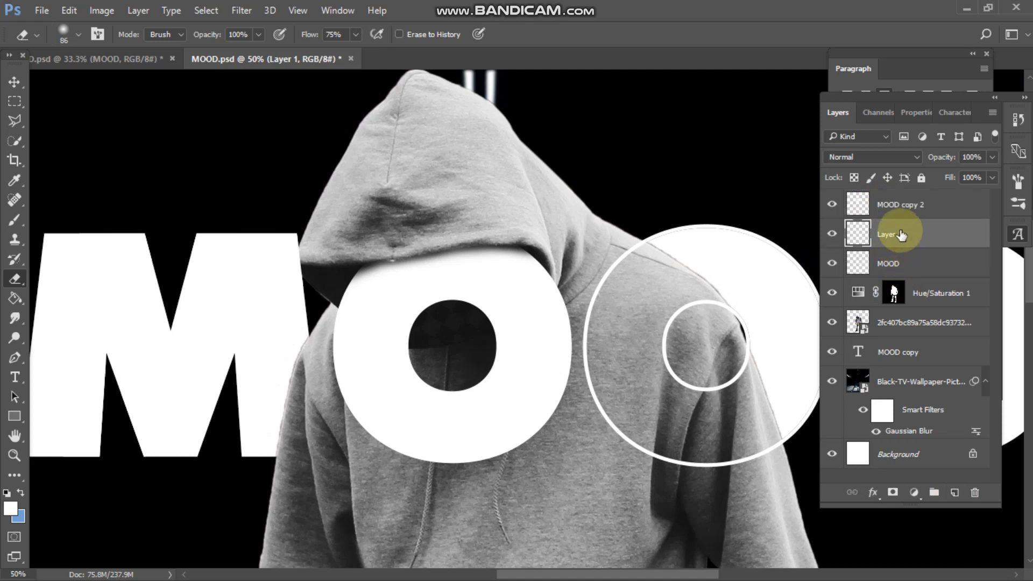
- Switch to the Brush tool and choose the Soft Round brush with 0% hardness for painting on Layer 1
left_click(14, 220)
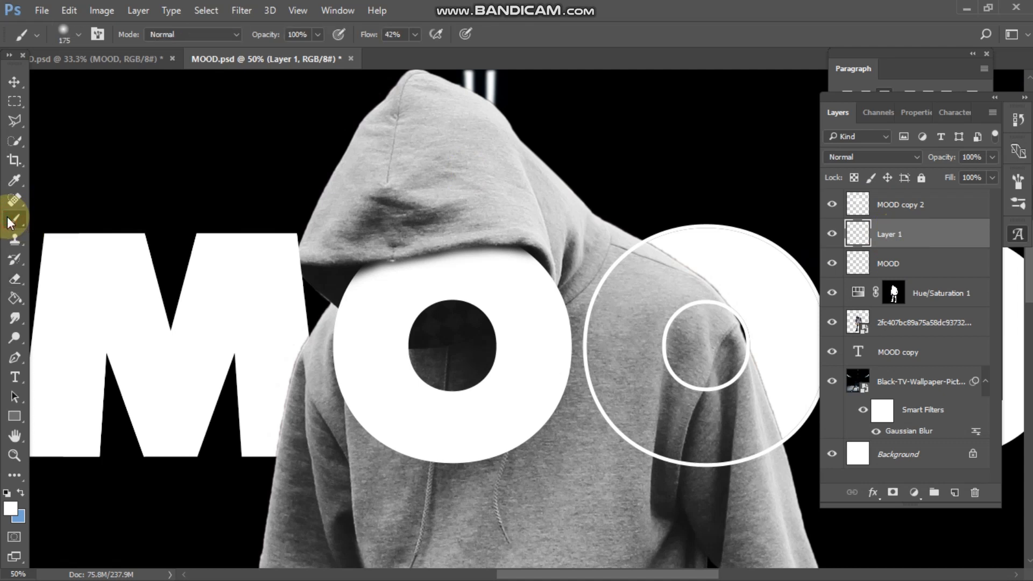
left_click(78, 35)
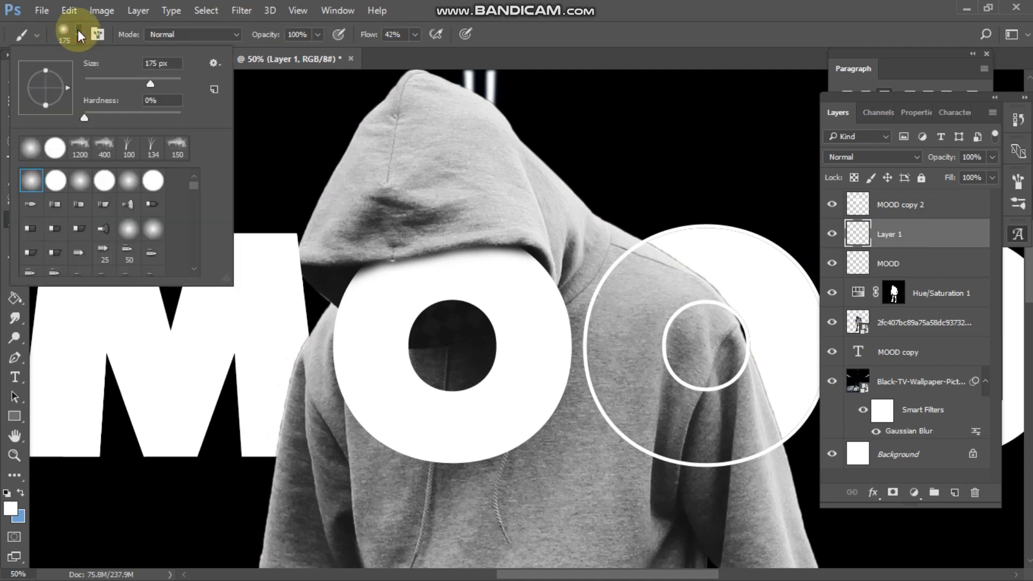
double_click(32, 155)
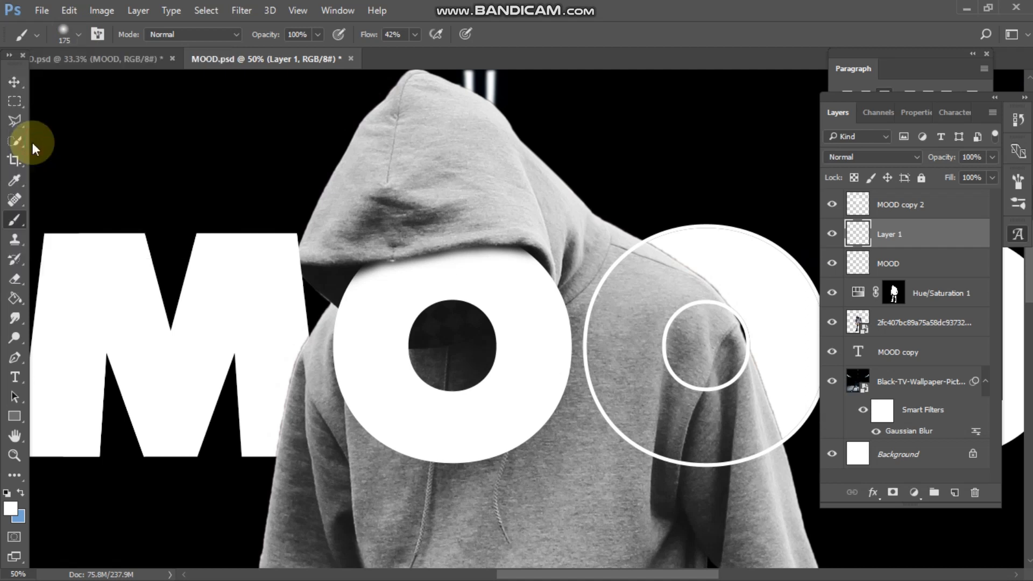
left_click_drag(140, 233, 52, 275)
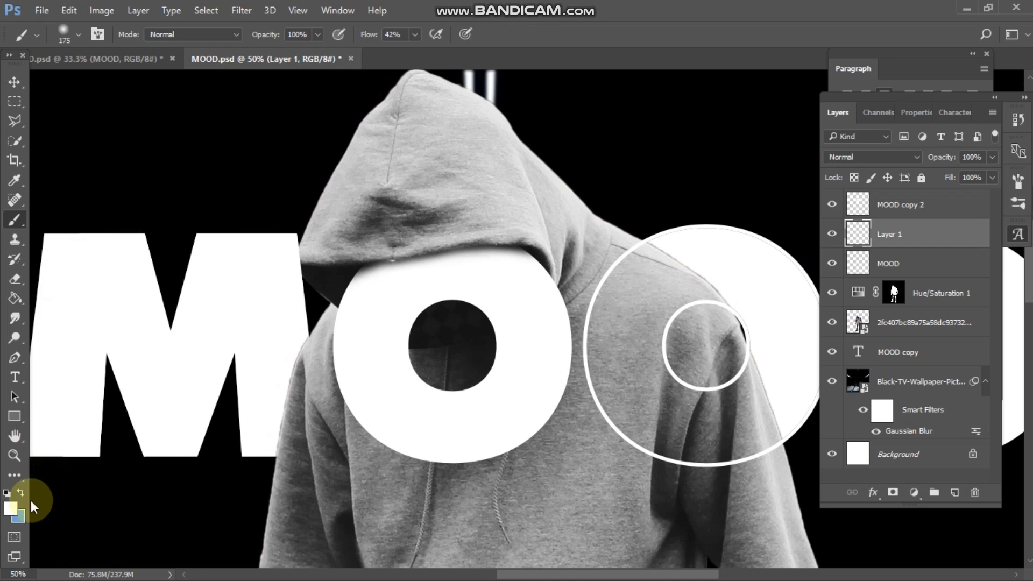
- Set the foreground colour to black, 000000
left_click(11, 509)
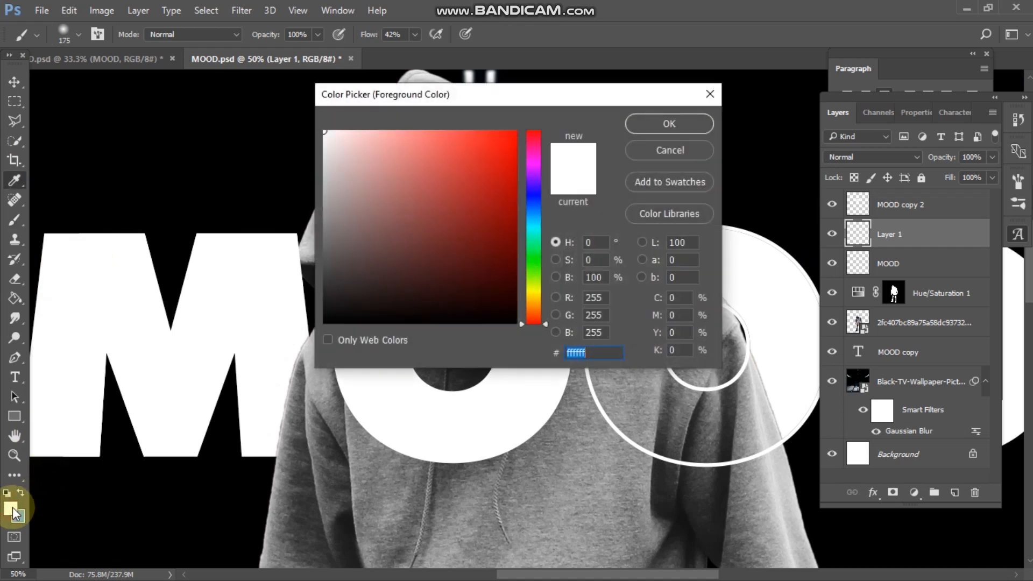
left_click(338, 219)
left_click_drag(325, 270, 300, 334)
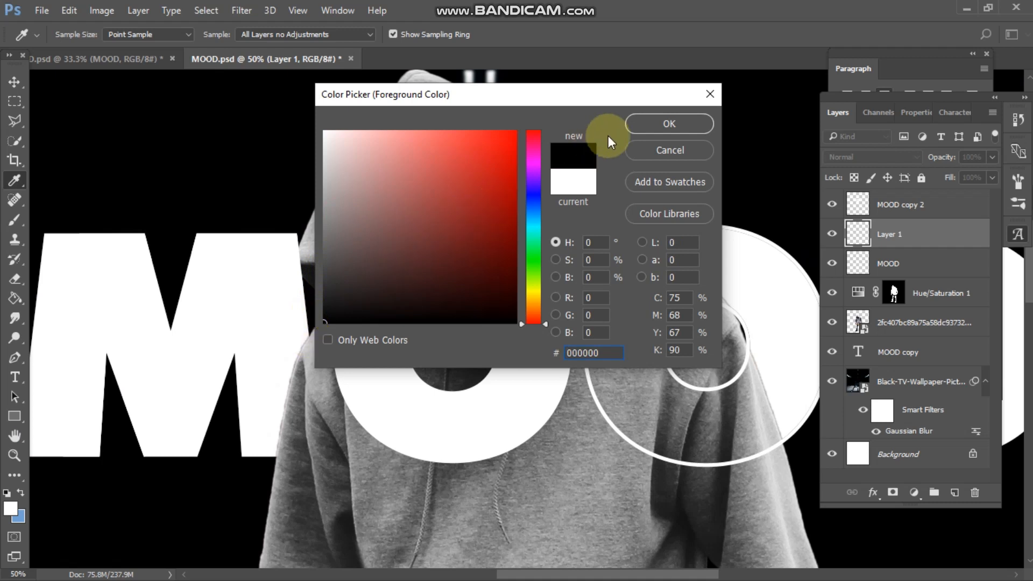
left_click(665, 125)
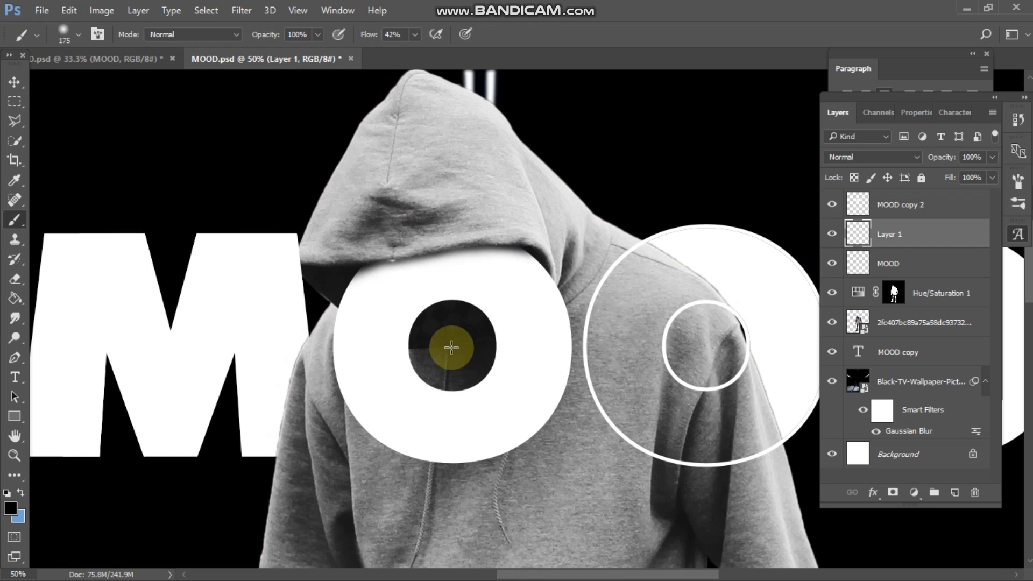
- Enlarge the soft brush to 600 px and dab black over the solid O's centre at 42% flow
right_click(451, 348)
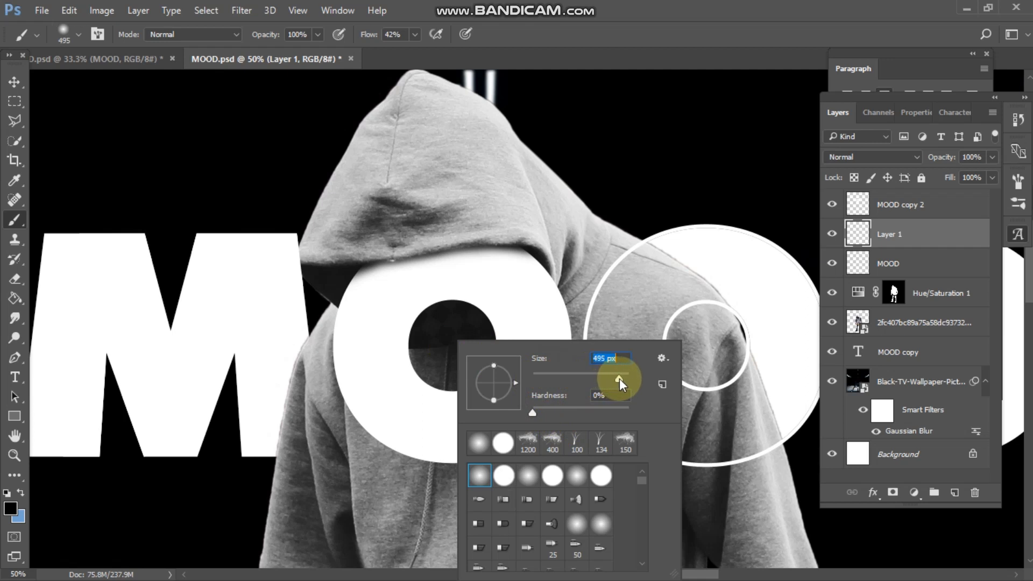
left_click(449, 358)
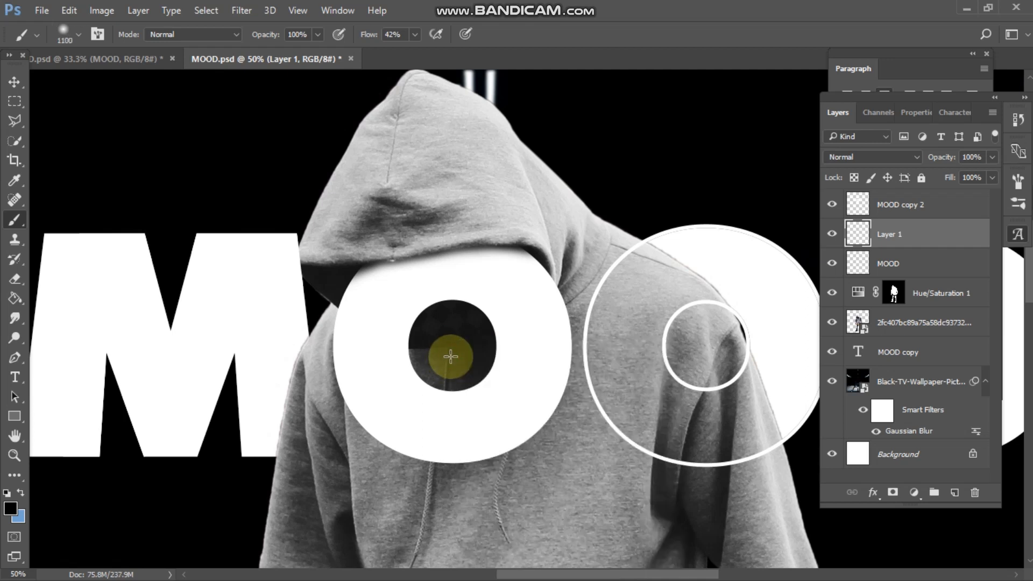
left_click(450, 356)
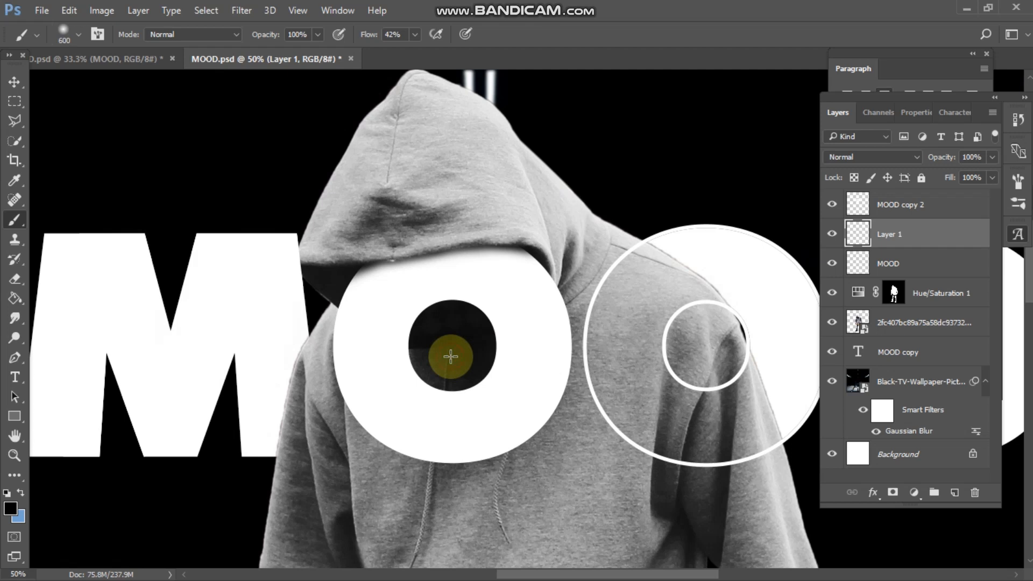
left_click(450, 356)
left_click(450, 356)
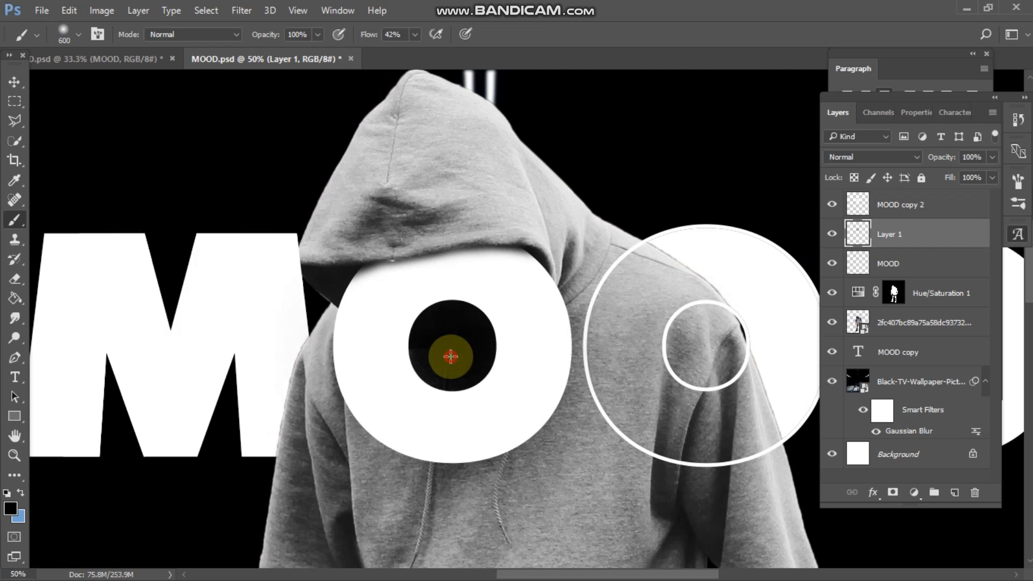
- Paint a soft black shadow on the hoodie around the solid O's sides and lower edge with a 400 px brush
left_click(432, 413)
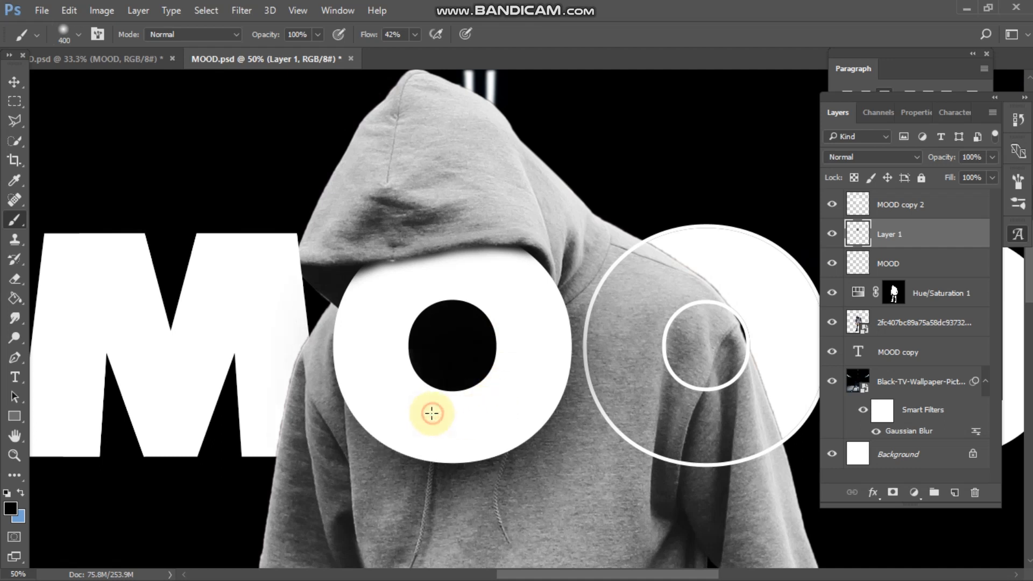
left_click(377, 354)
left_click(385, 389)
left_click(413, 413)
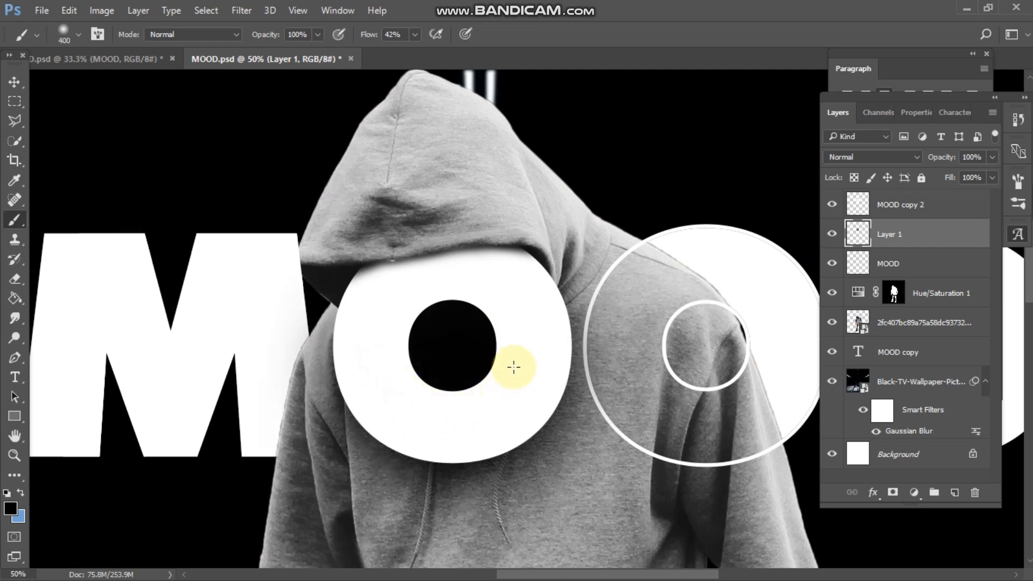
left_click(402, 426)
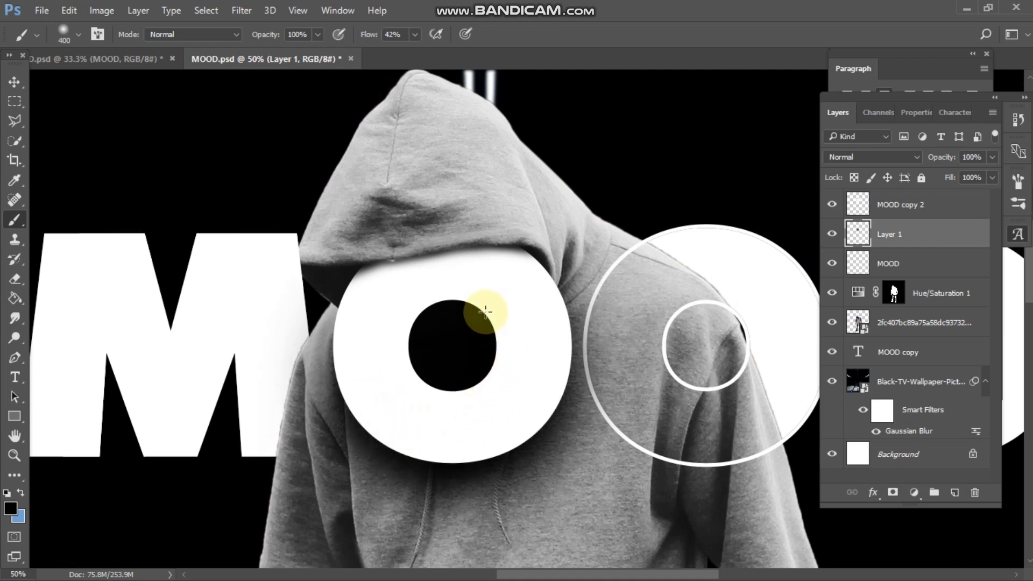
left_click(371, 376)
left_click(376, 381)
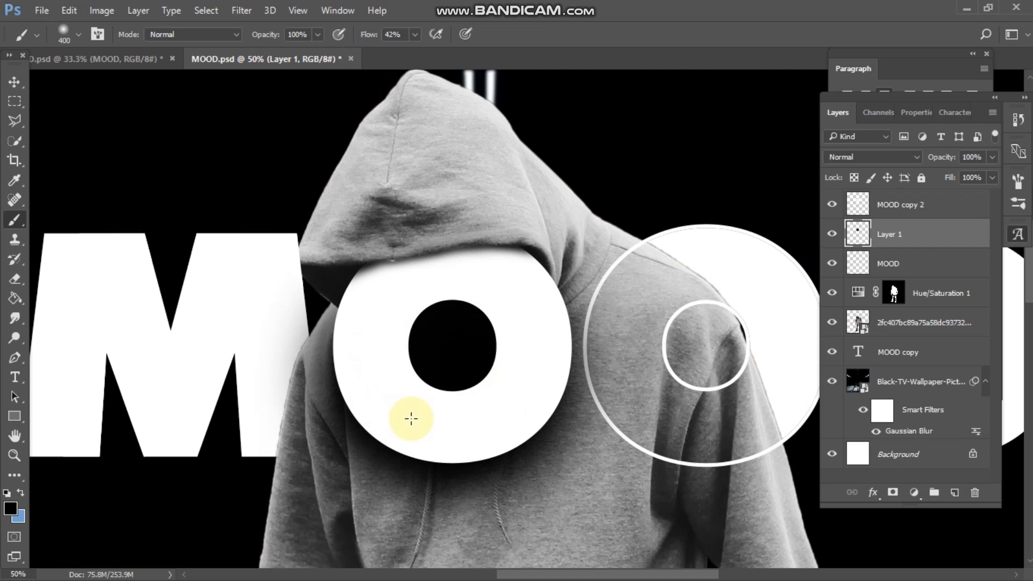
- Lower the opacity of the painted shadow layer, Layer 1, to 75% and deselect the layer with the Move tool
key("ctrl+minus")
key("ctrl+minus")
key("ctrl+minus")
key("ctrl+minus")
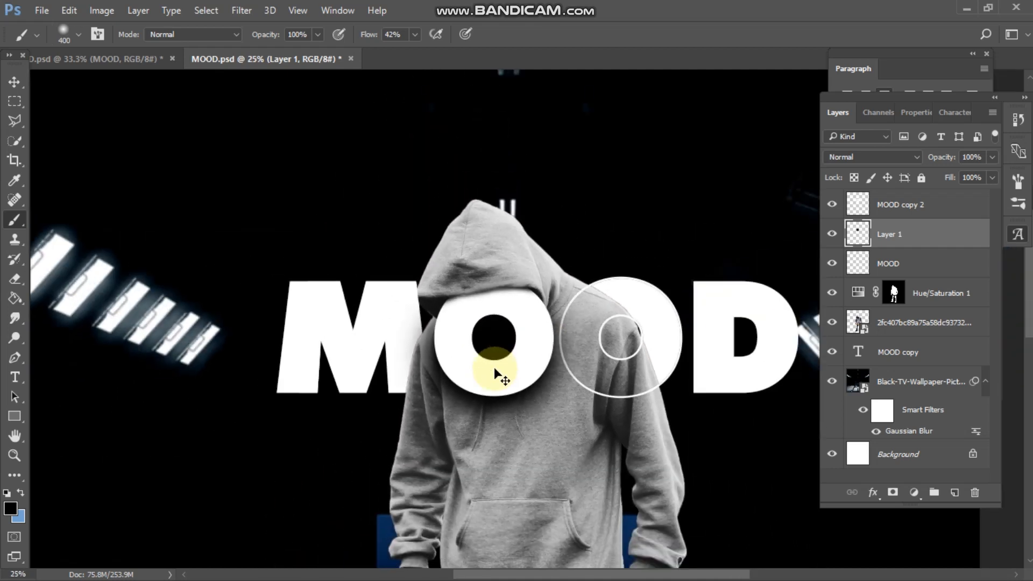
key("ctrl+minus")
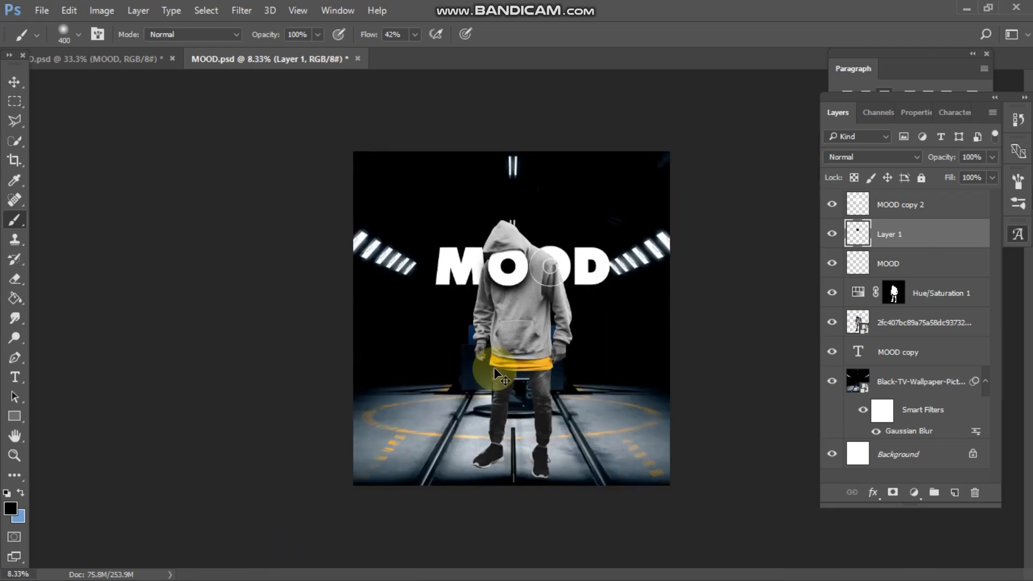
key("ctrl+plus")
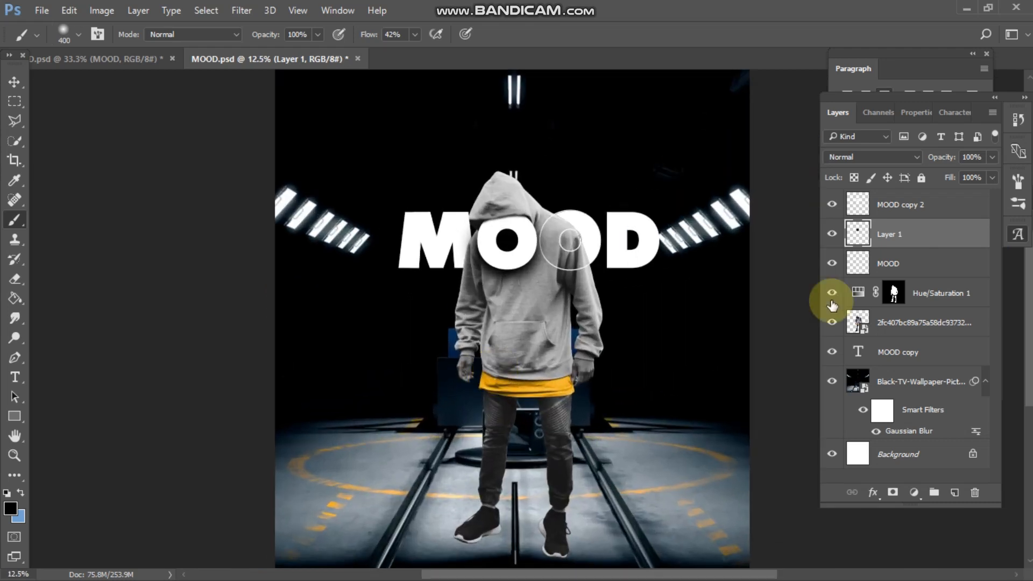
left_click_drag(946, 160, 927, 161)
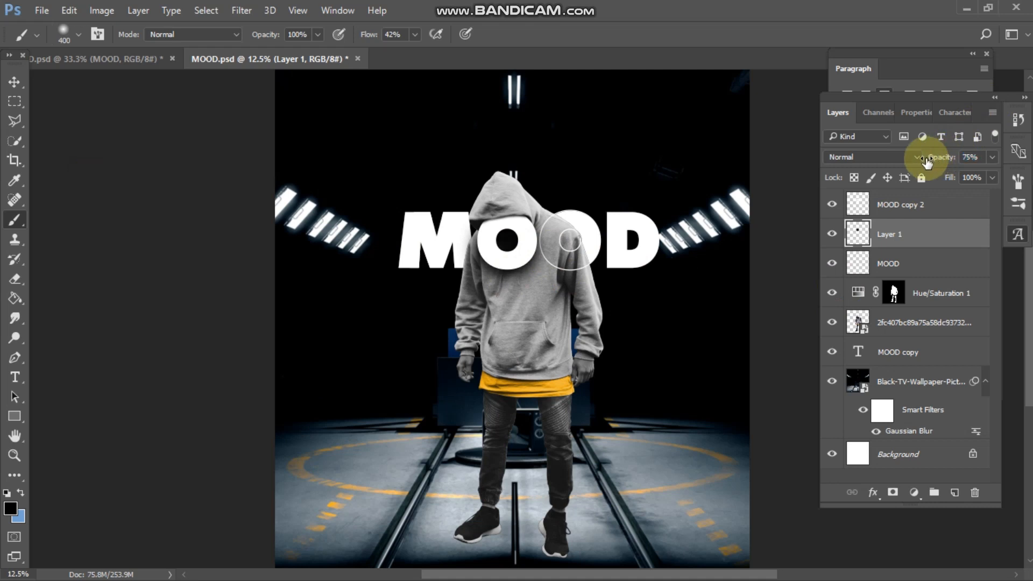
left_click(12, 81)
left_click(170, 175)
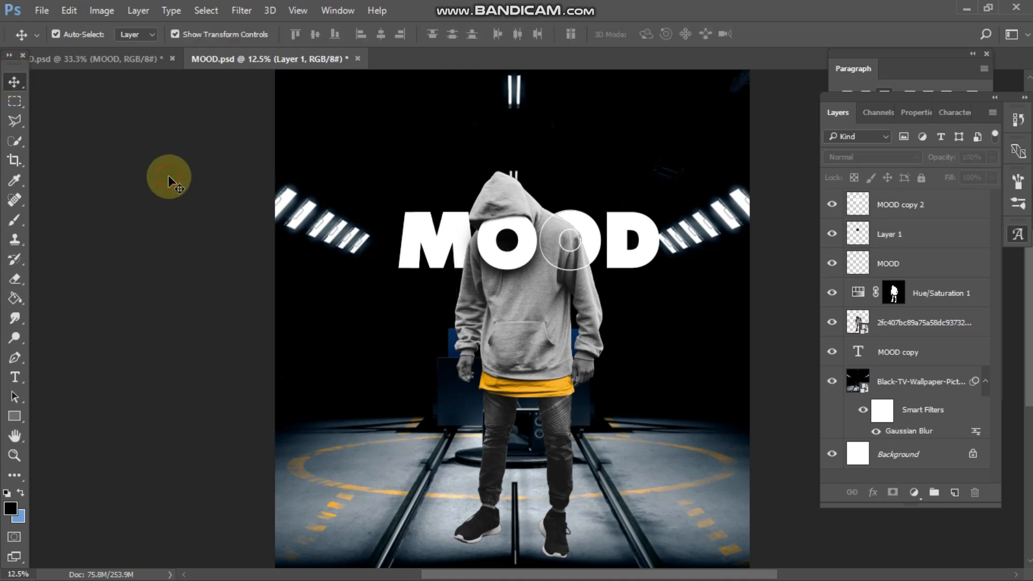
- Duplicate the MOOD copy text layer and move the original MOOD copy straight down to Y 2525 px, just beneath the first line
left_click(881, 355)
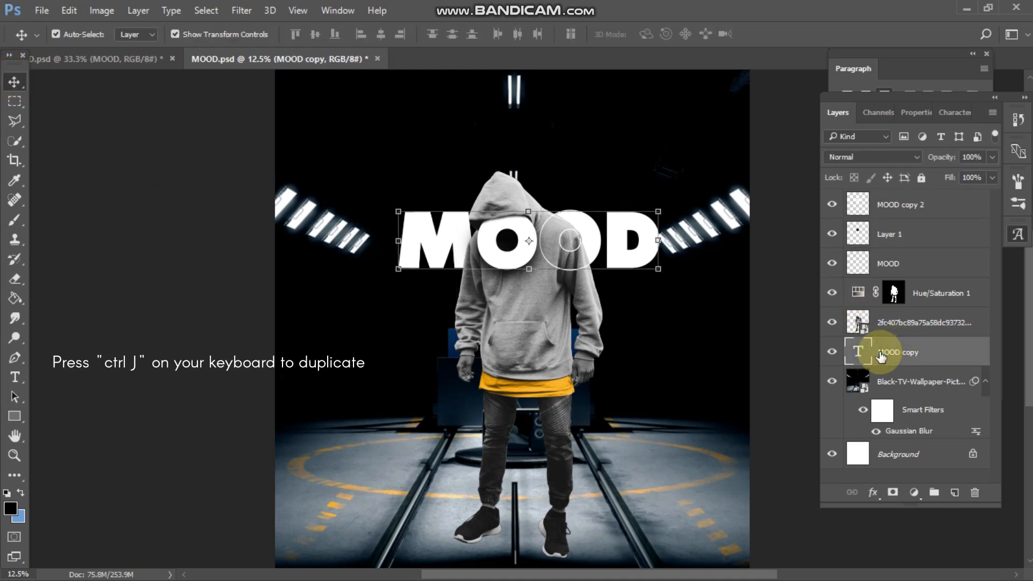
key("ctrl+j")
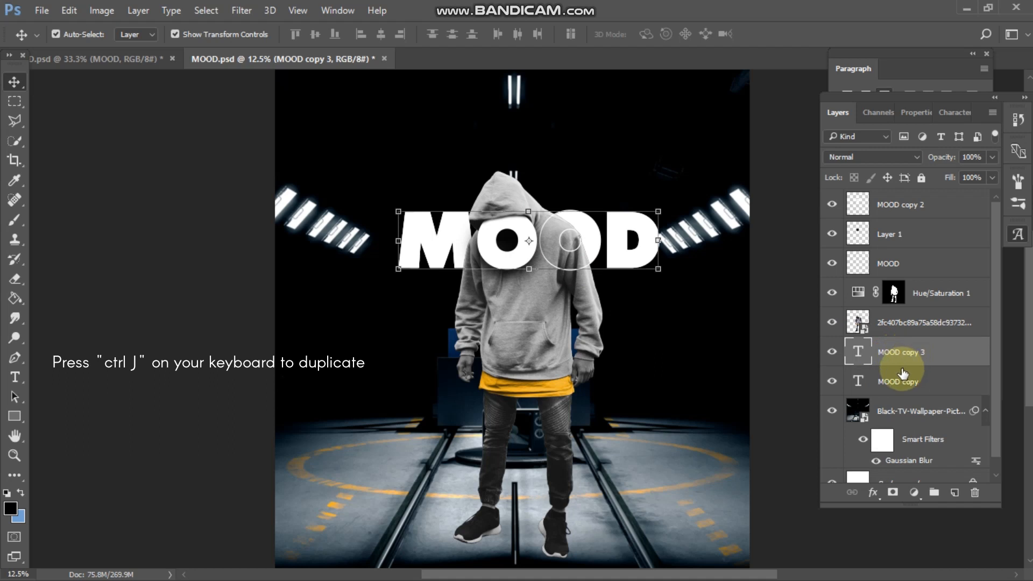
left_click(889, 382)
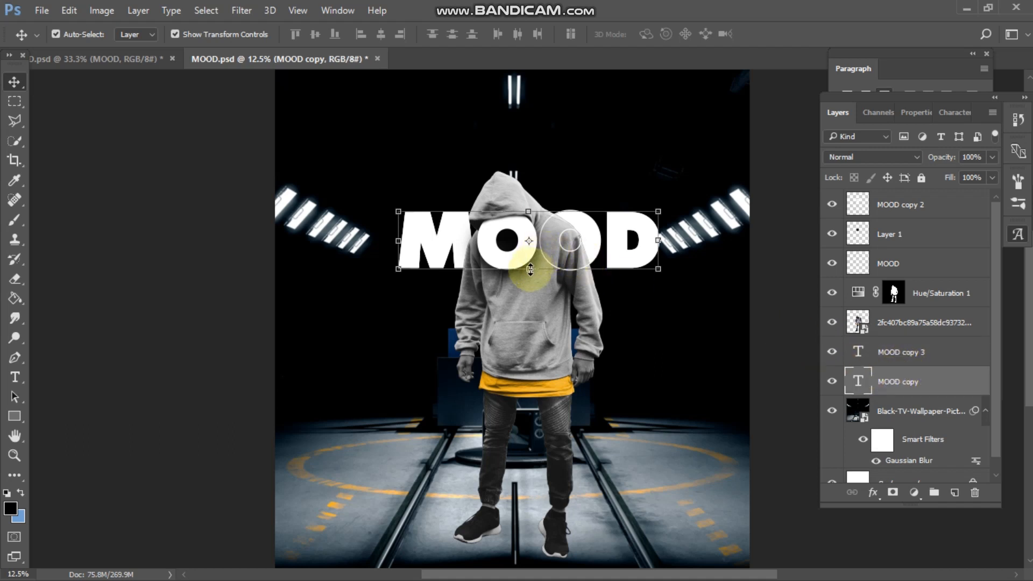
key("ctrl+t")
left_click_drag(551, 224, 551, 292)
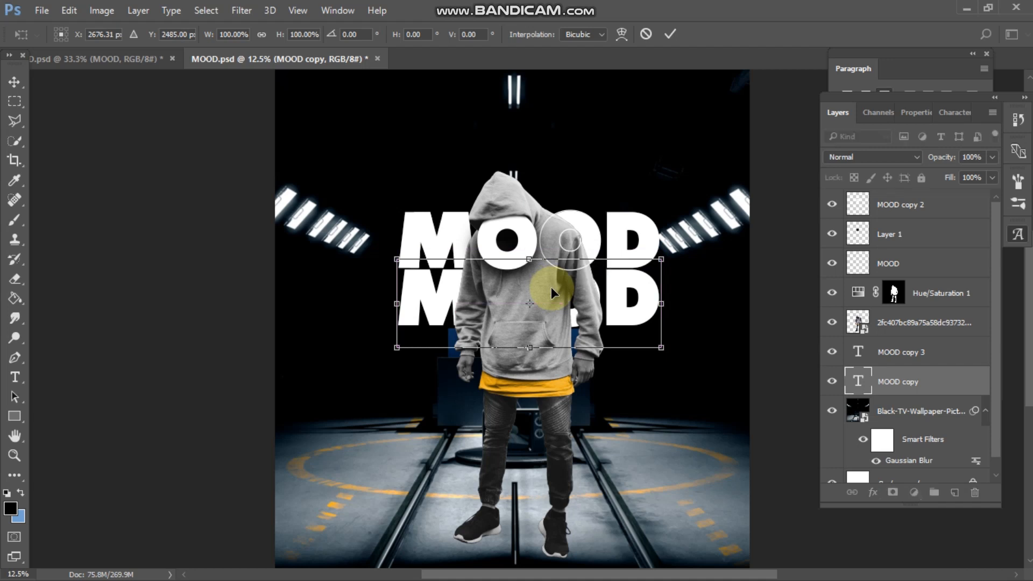
key("ctrl+plus")
key("ctrl+plus")
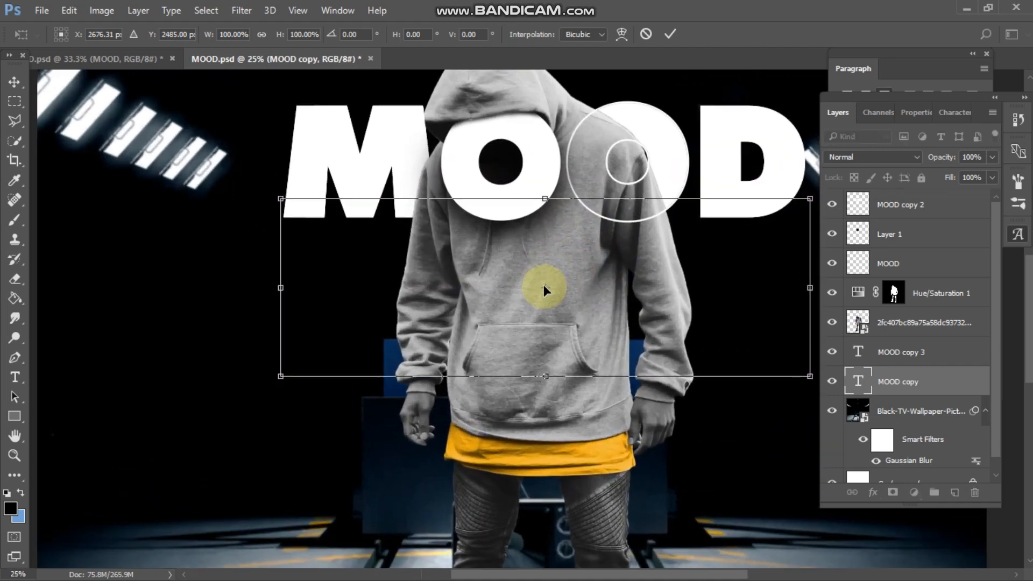
left_click_drag(563, 285, 566, 294)
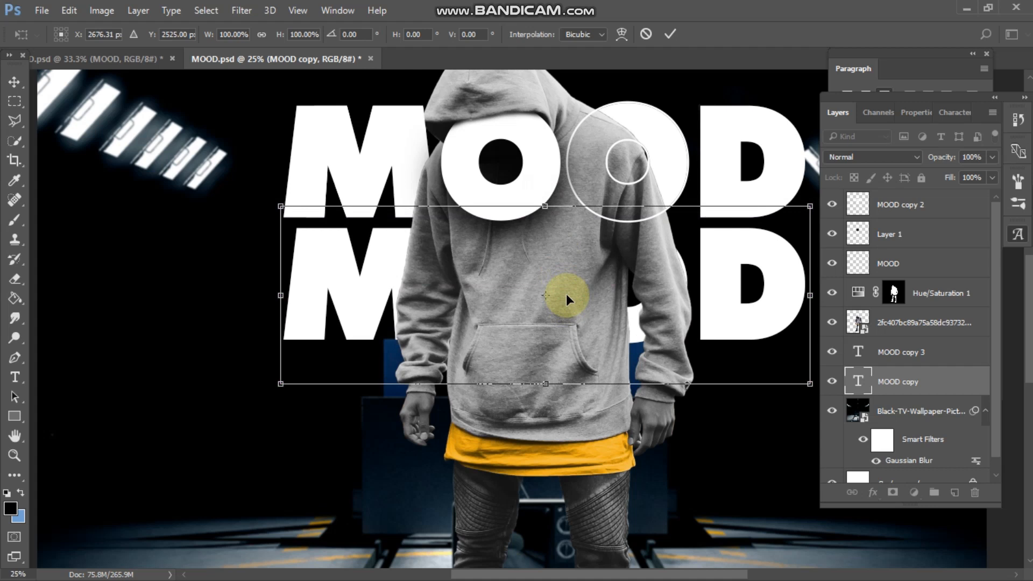
left_click(667, 34)
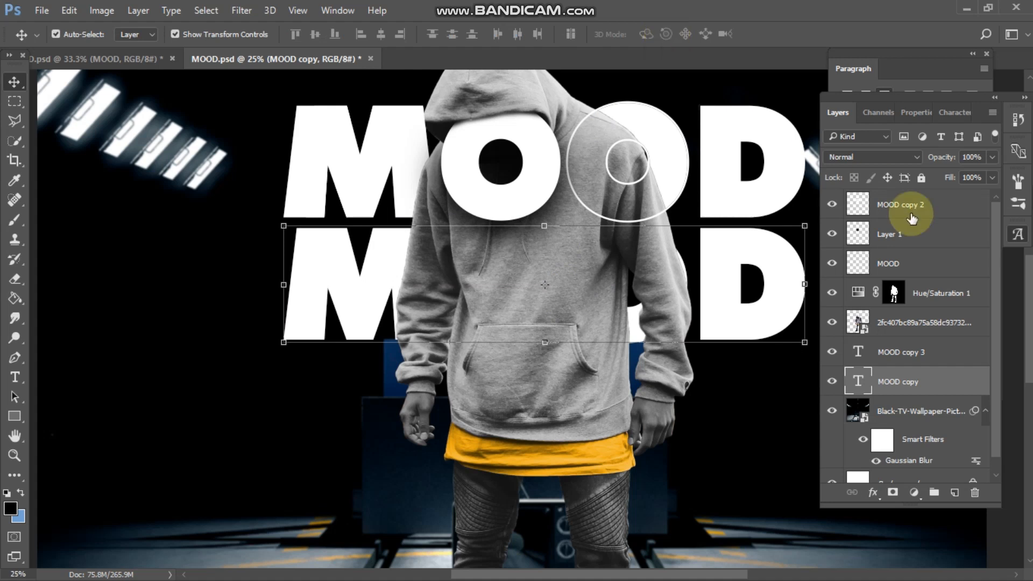
- Set the Fill Opacity of the MOOD copy text layer to 0% in its Blending Options
right_click(941, 378)
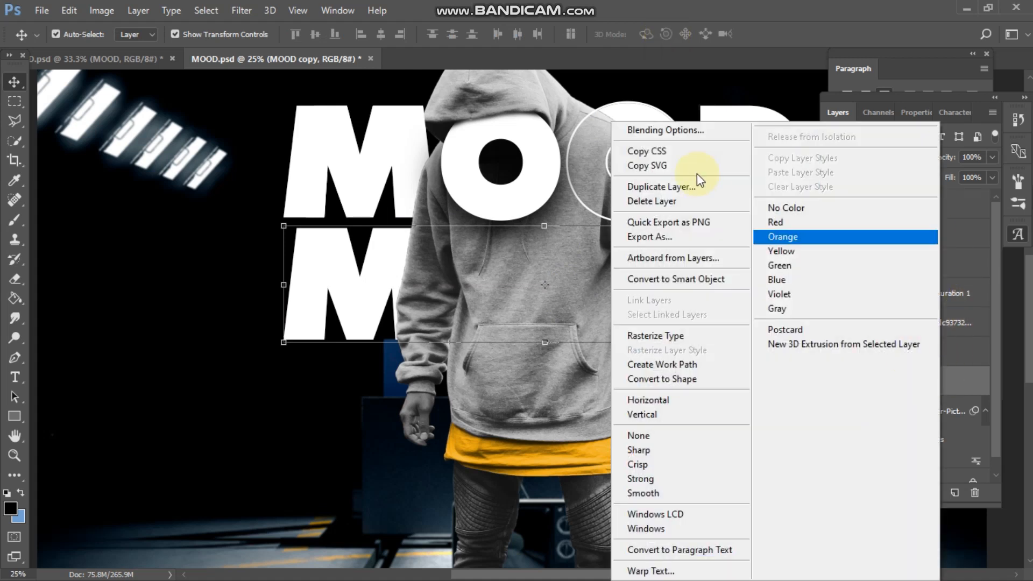
left_click(682, 135)
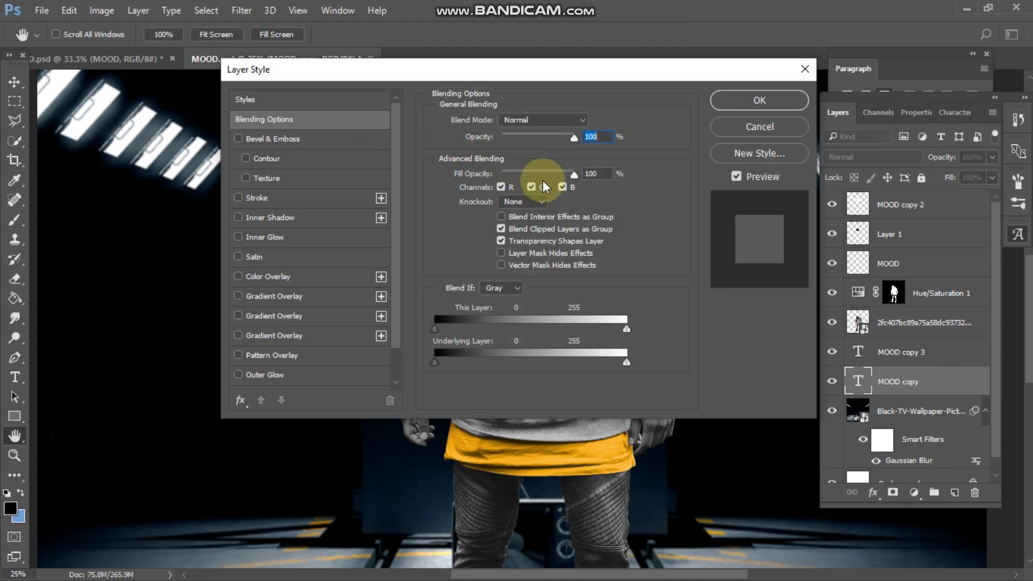
left_click_drag(573, 174, 488, 176)
left_click_drag(441, 74, 822, 182)
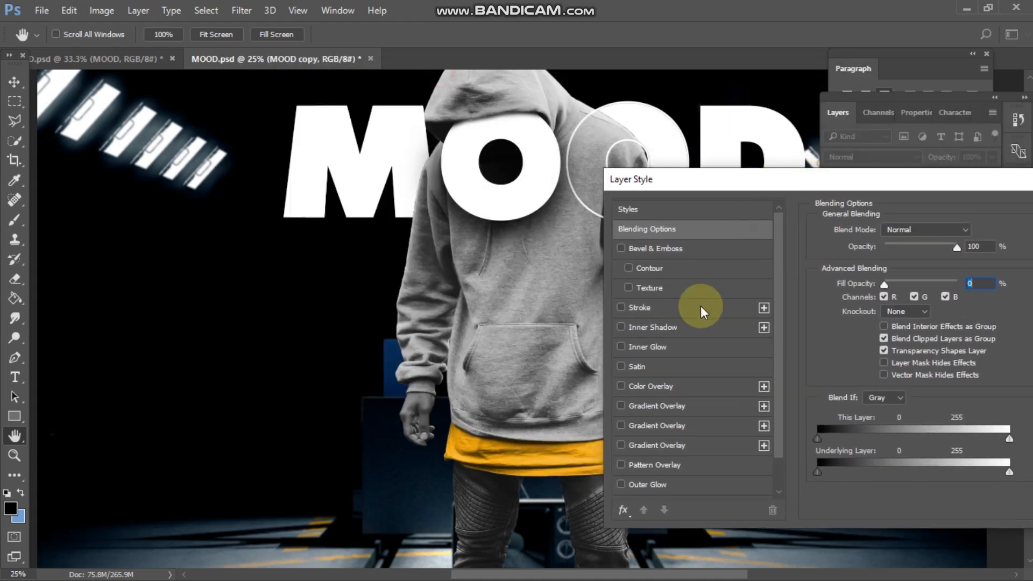
- Add a white outside Stroke of 8 px to the MOOD copy text layer and apply the layer style
left_click(621, 308)
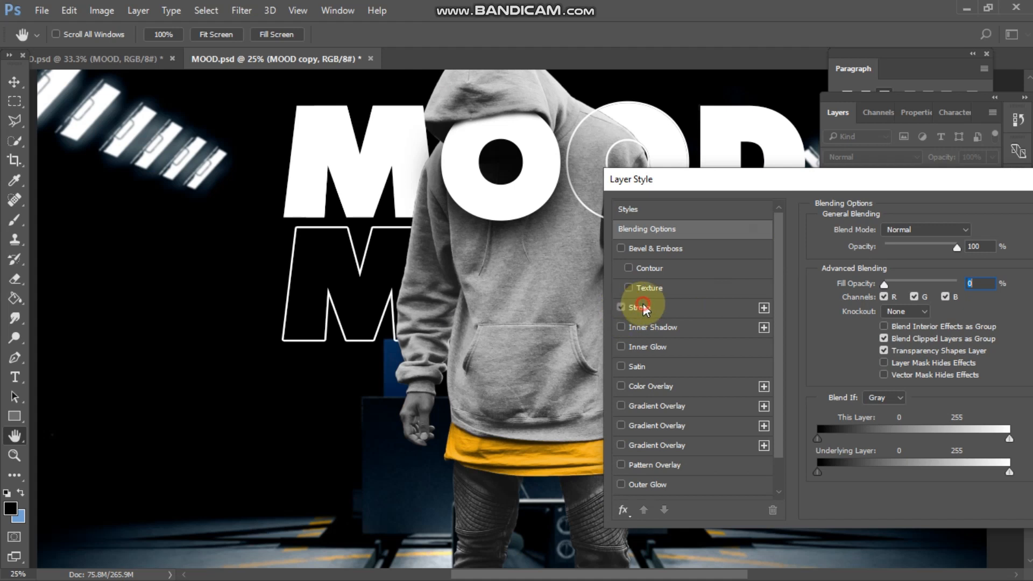
left_click(644, 307)
left_click_drag(770, 184, 617, 373)
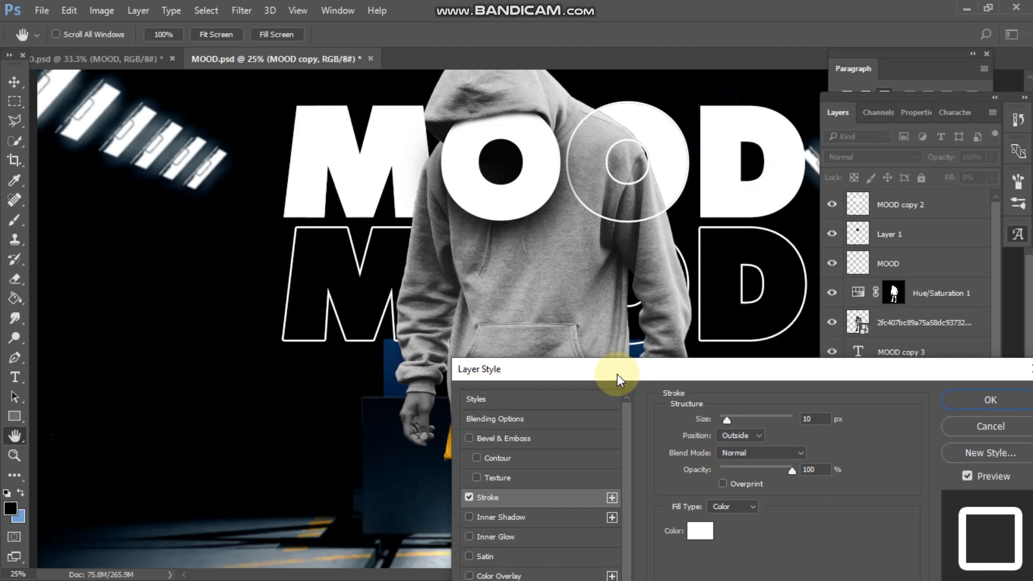
key("ctrl+minus")
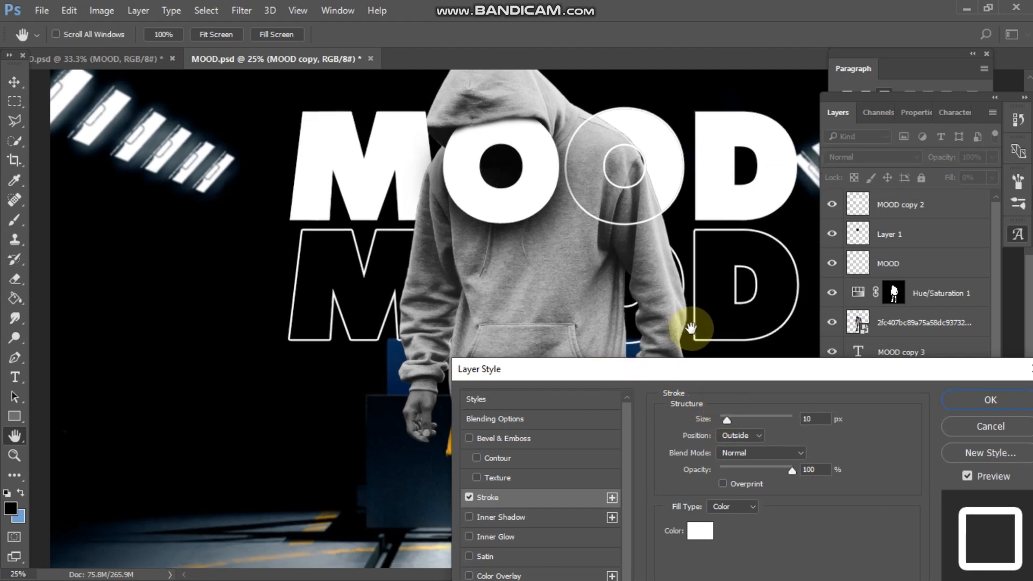
key("ctrl+minus")
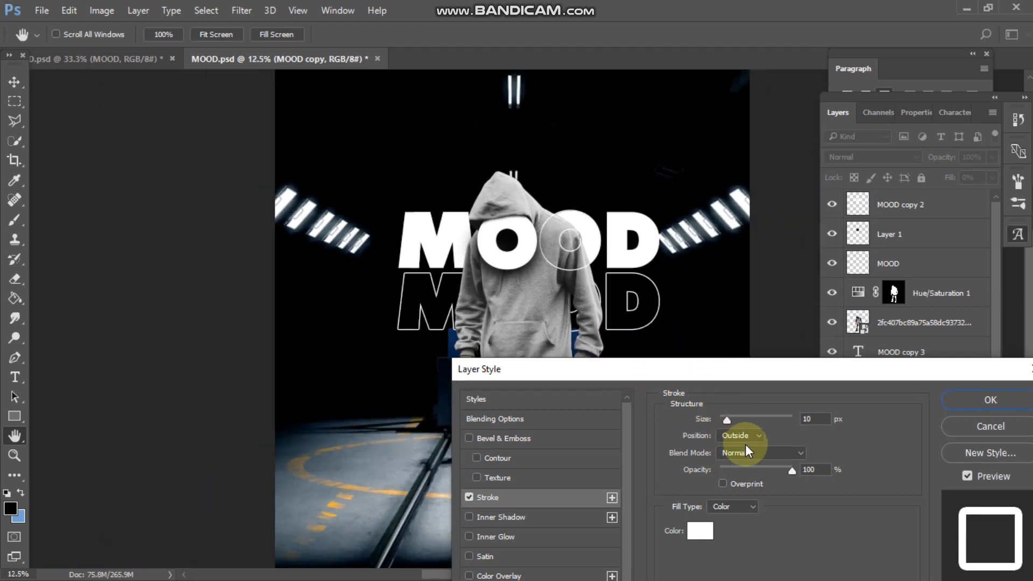
left_click_drag(811, 416, 792, 418)
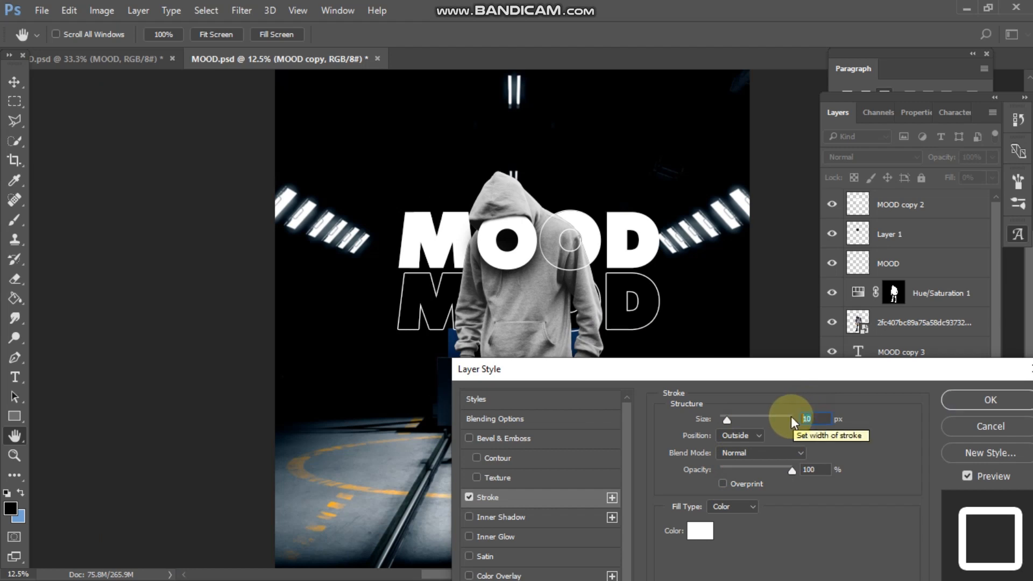
type("8")
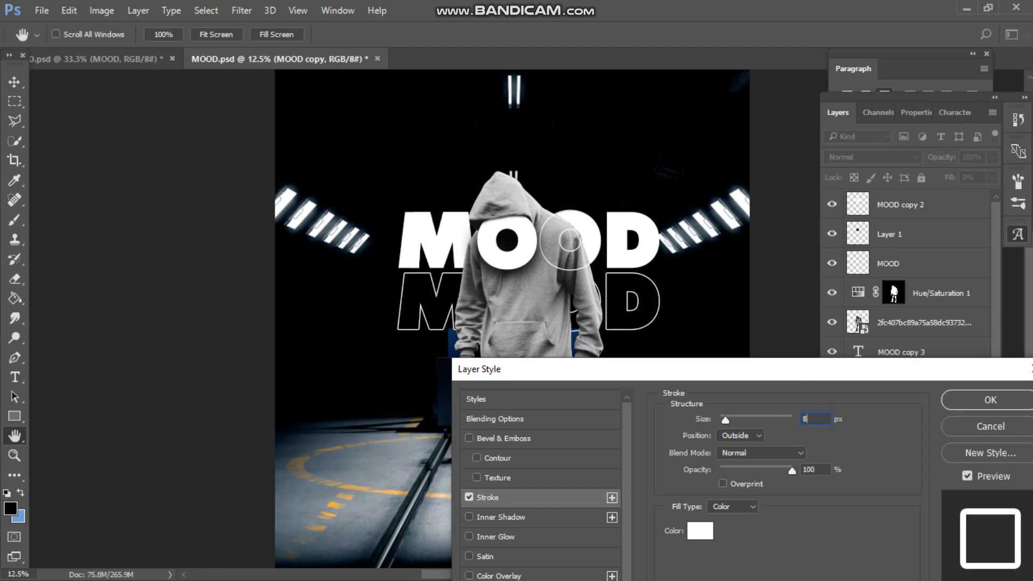
left_click(967, 398)
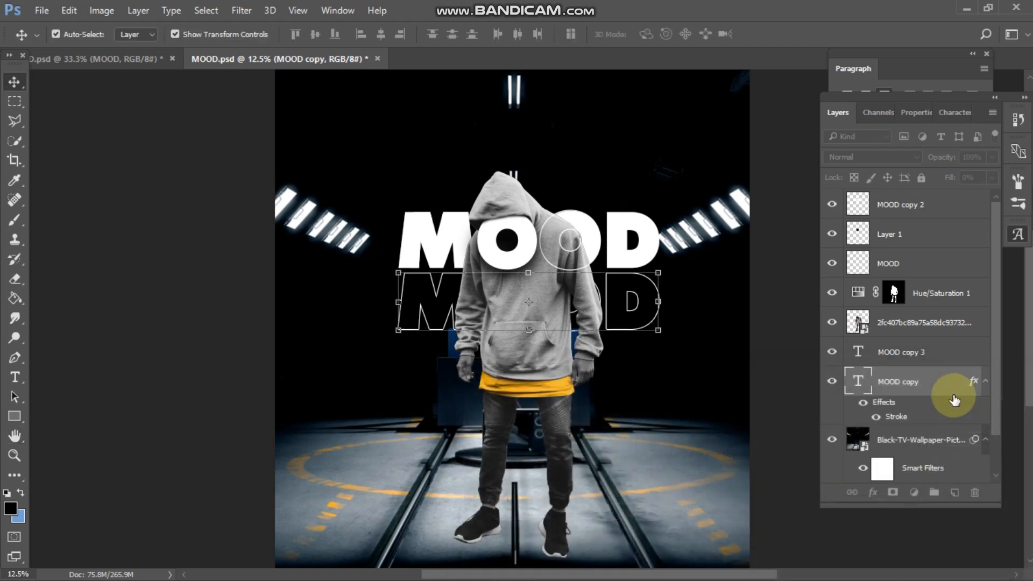
- Set the MOOD copy layer's Stroke size to 5 px and lower the layer opacity to 54%
left_click(769, 244)
left_click(888, 344)
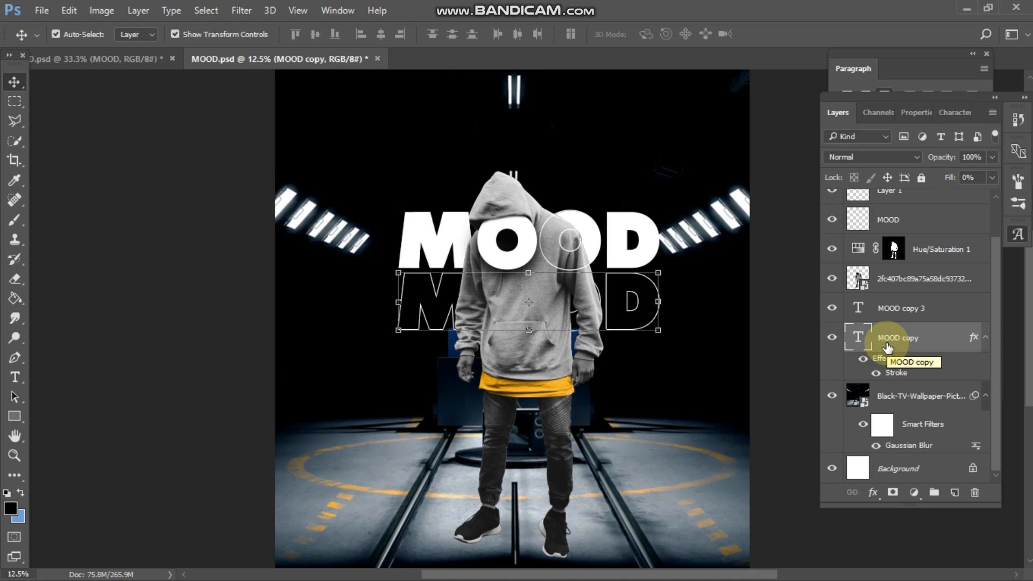
double_click(897, 373)
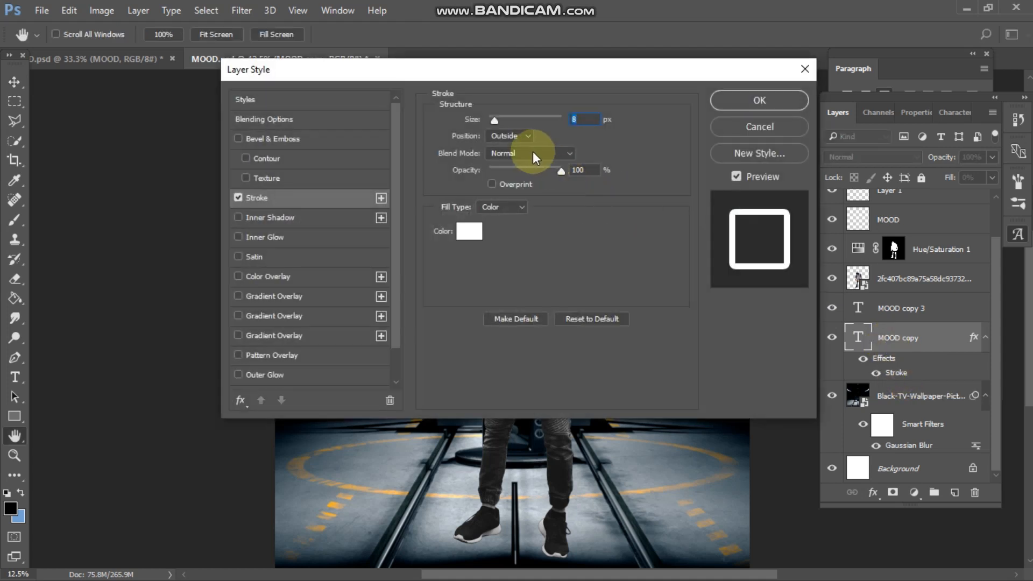
type("5")
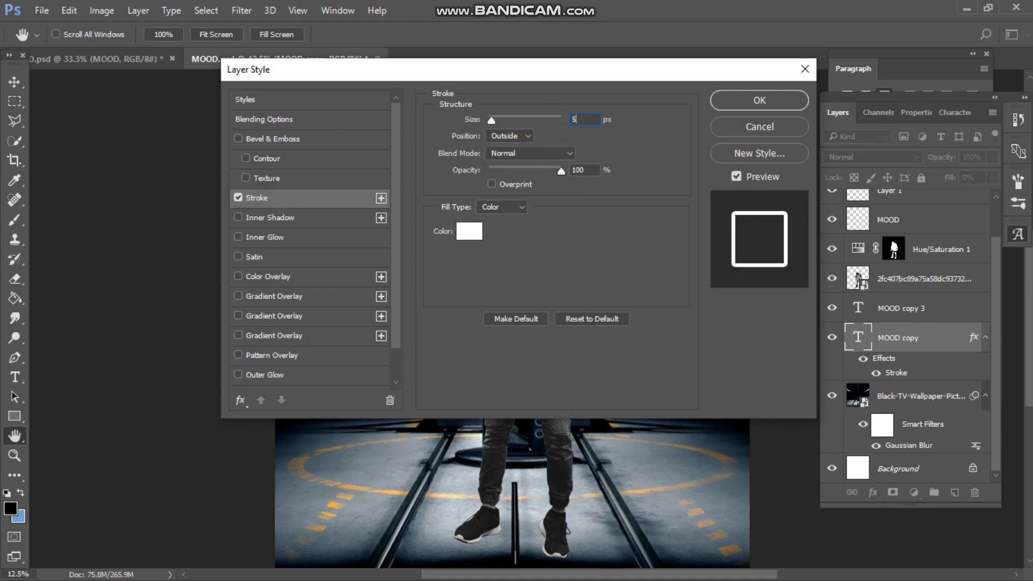
left_click(751, 100)
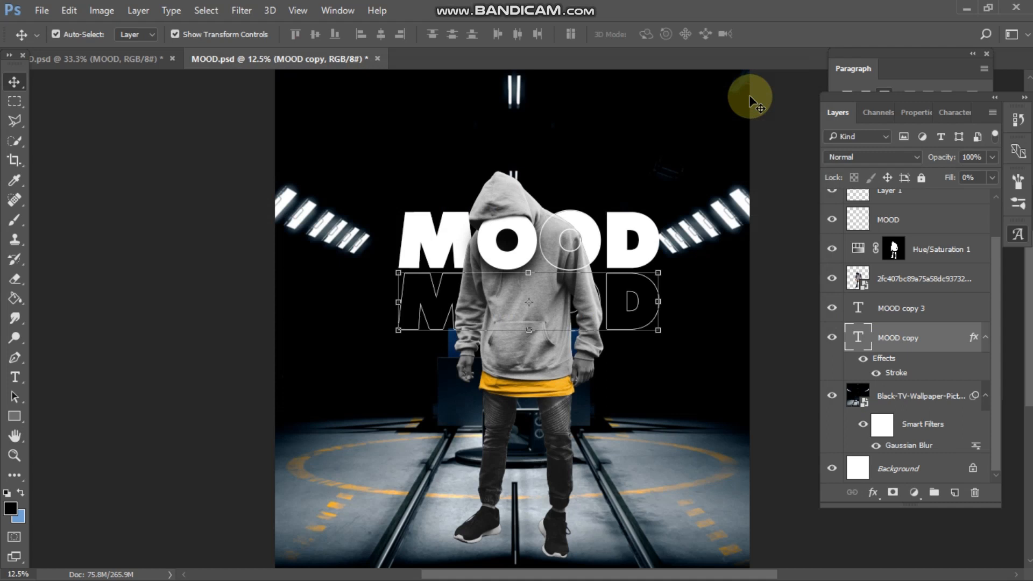
left_click_drag(939, 159, 899, 160)
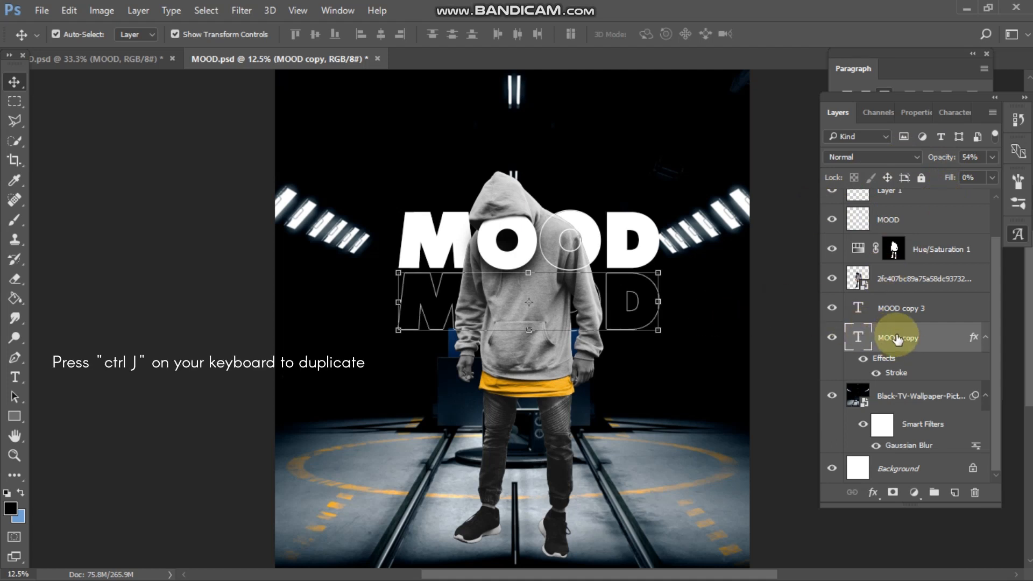
- Duplicate the outlined MOOD copy layer and move the duplicate straight down to Y 3166.50 px, just beneath the first outlined line
key("ctrl+j")
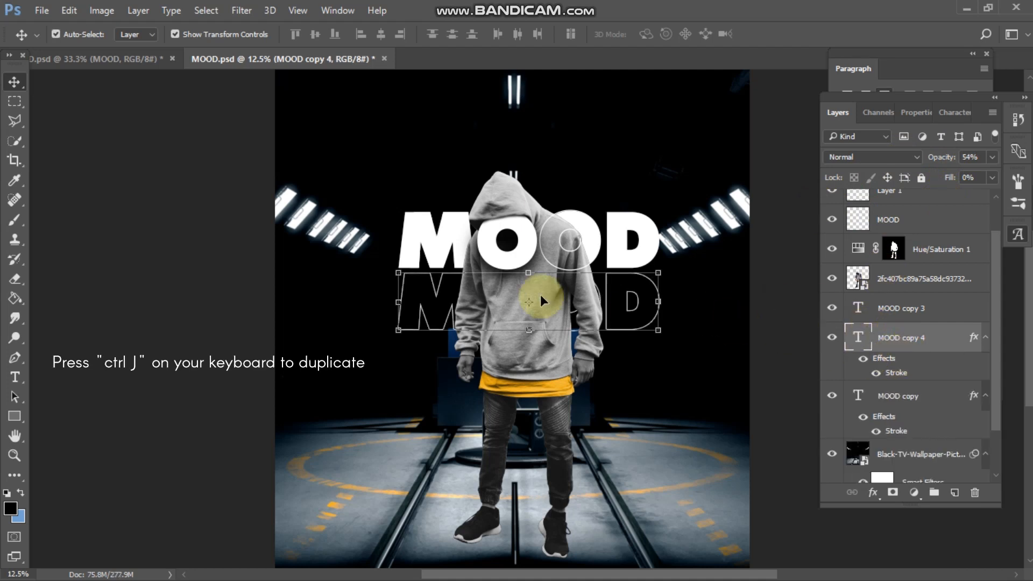
key("ctrl+t")
left_click_drag(544, 308, 540, 350)
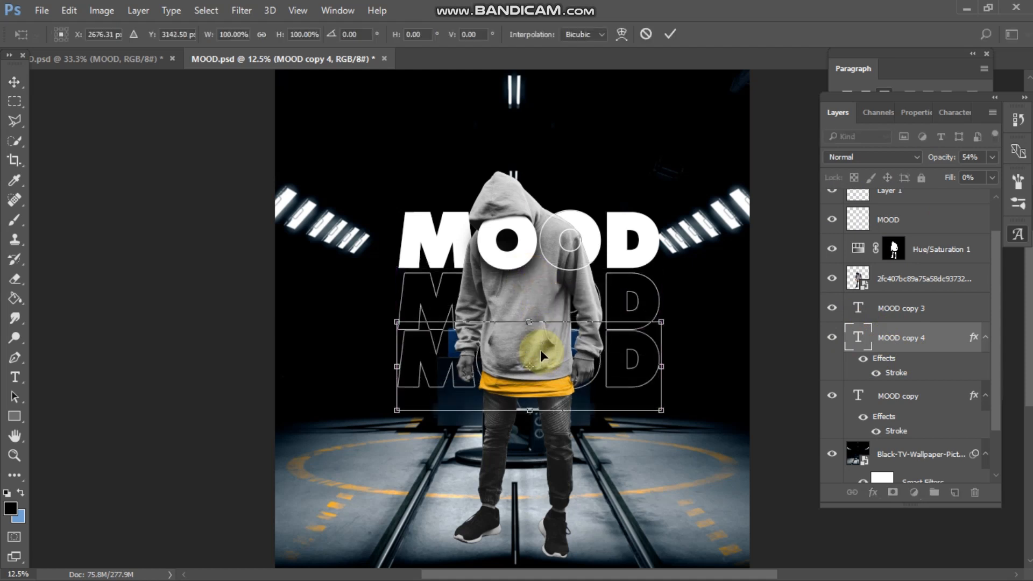
key("Down")
key("Down")
key("Down")
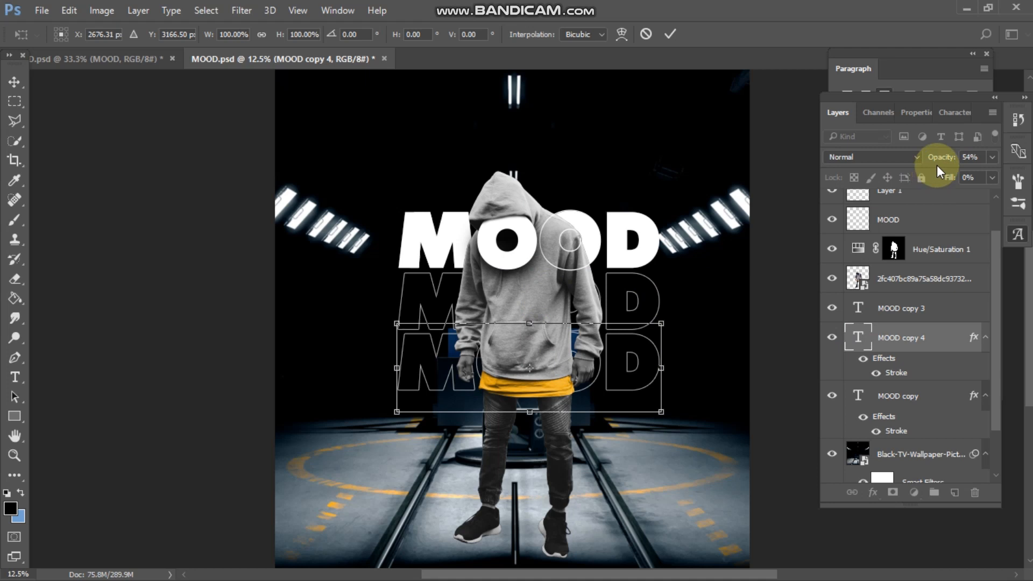
- Lower the opacity of the lowest outlined text, MOOD copy 4, to 17% and commit its transform
left_click_drag(935, 157, 911, 162)
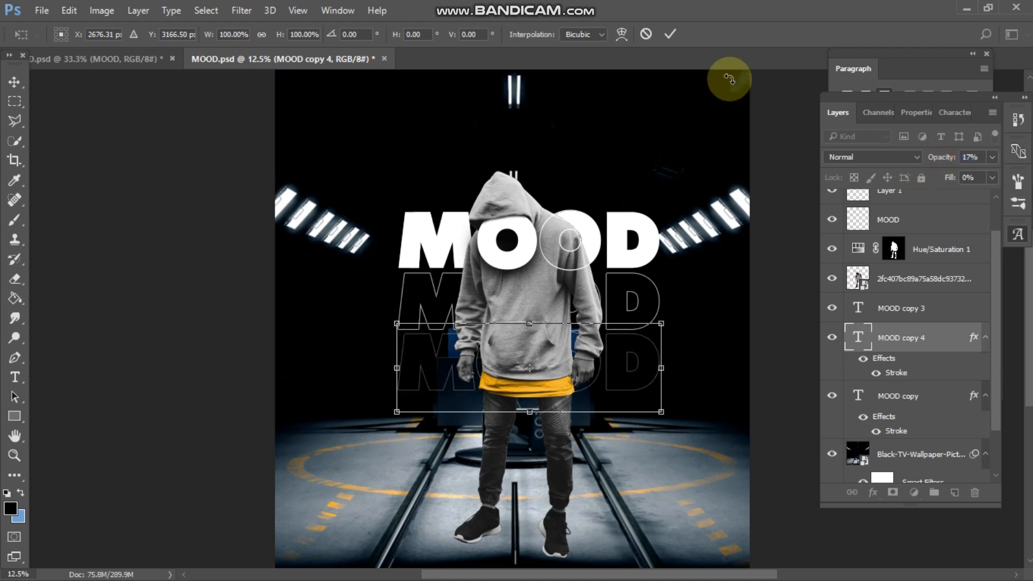
left_click(673, 38)
left_click(782, 259)
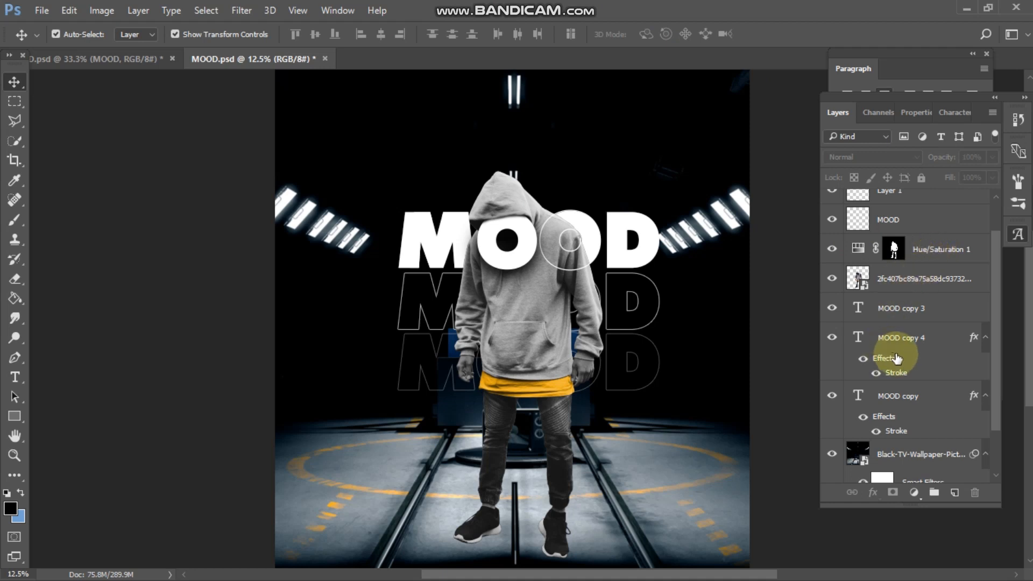
left_click(897, 341)
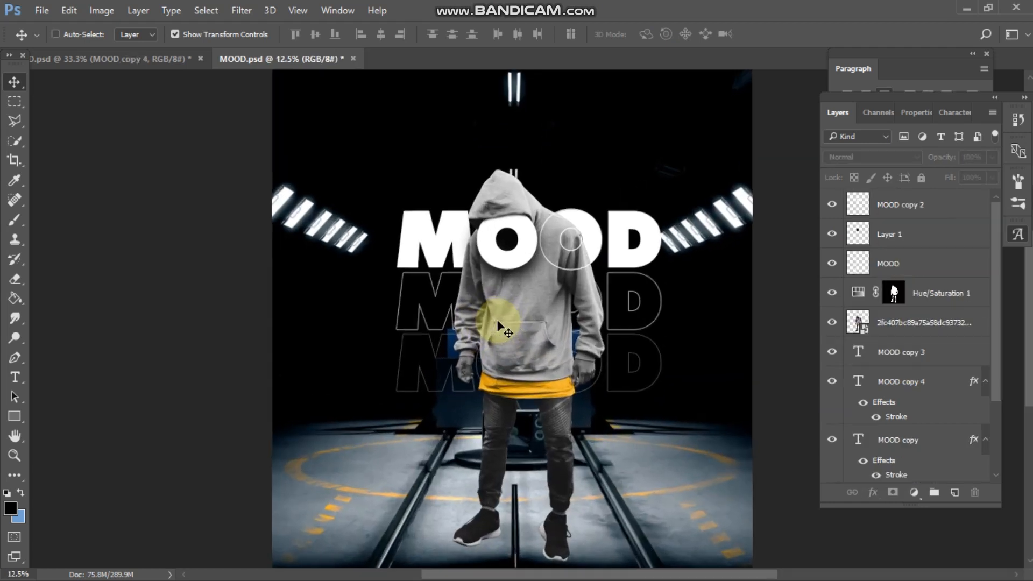
- Create a new empty layer directly above MOOD copy 3, beneath the man's image layer, for shadows at the shoes
scroll(500, 326, "up", 2)
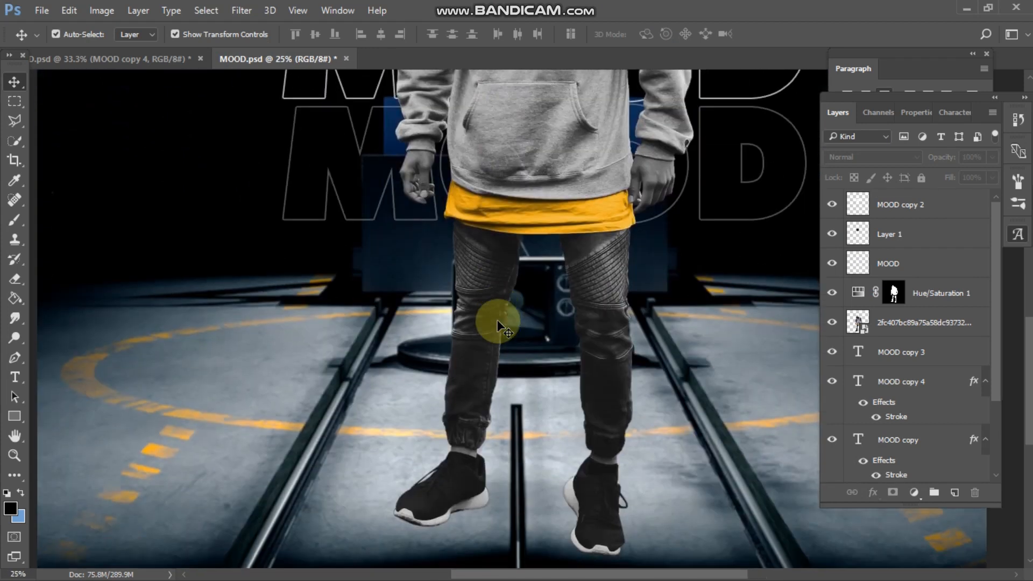
scroll(498, 323, "down", 5)
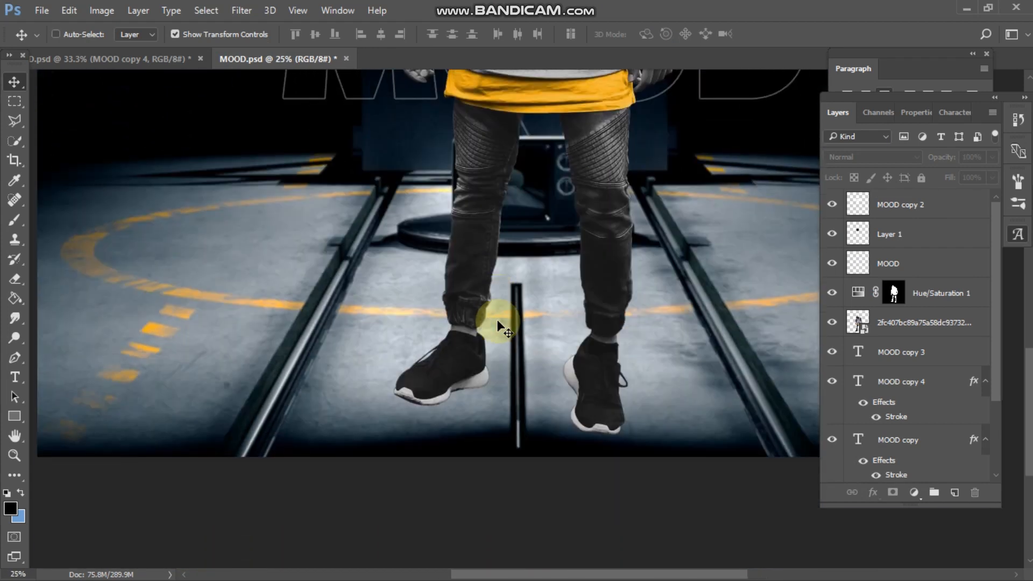
scroll(497, 319, "up", 2)
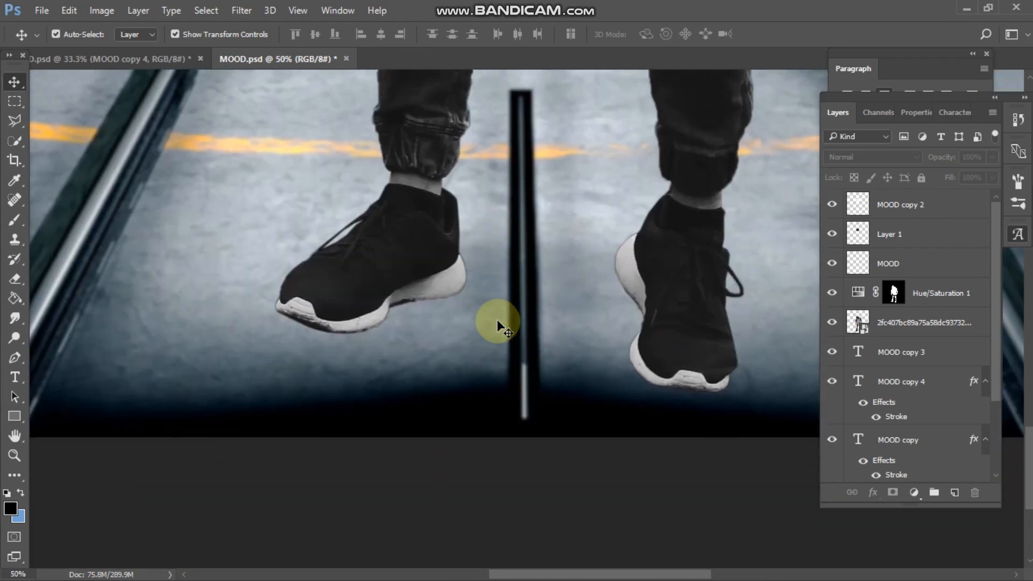
scroll(497, 320, "down", 1)
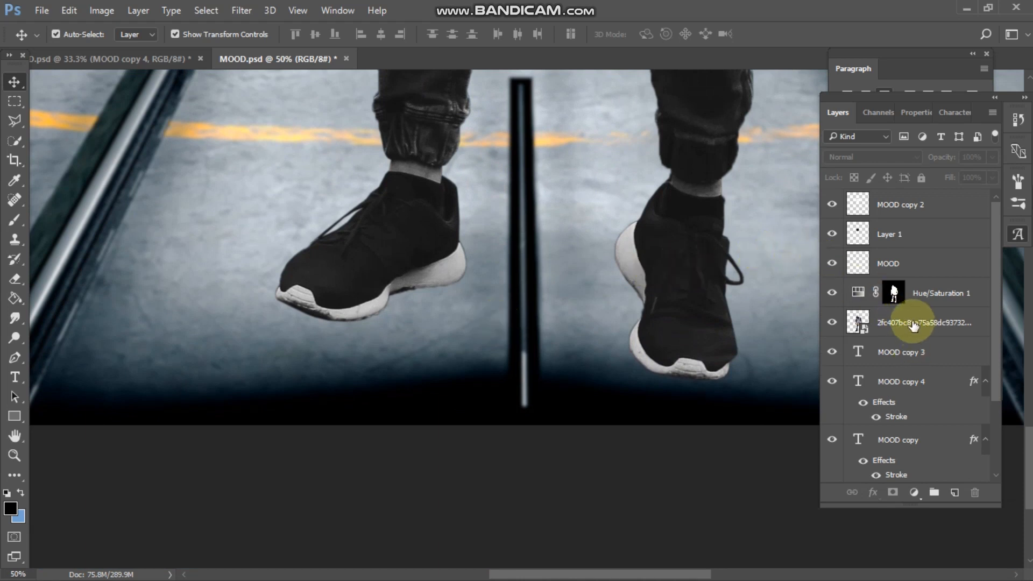
left_click(930, 359)
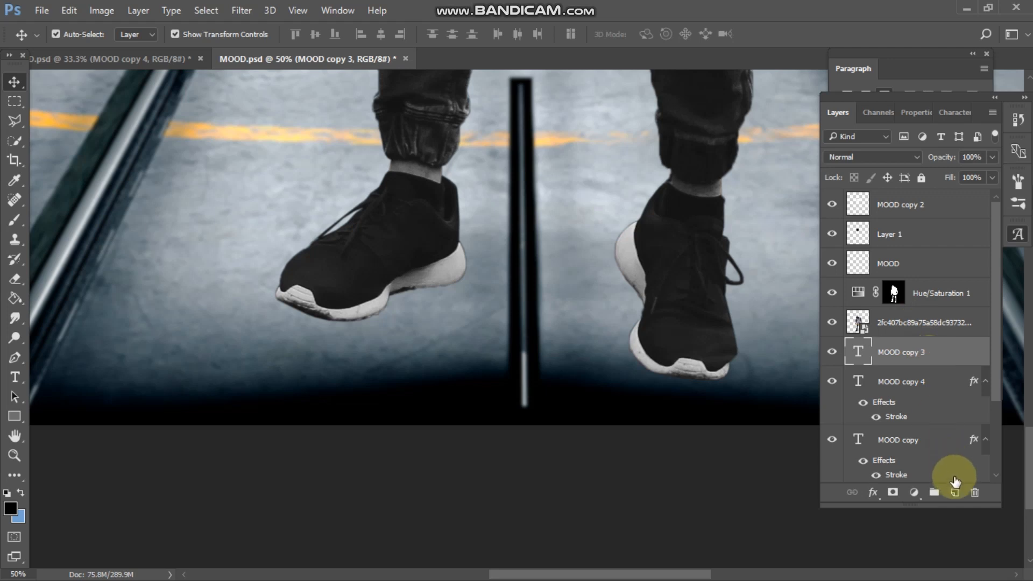
left_click(955, 494)
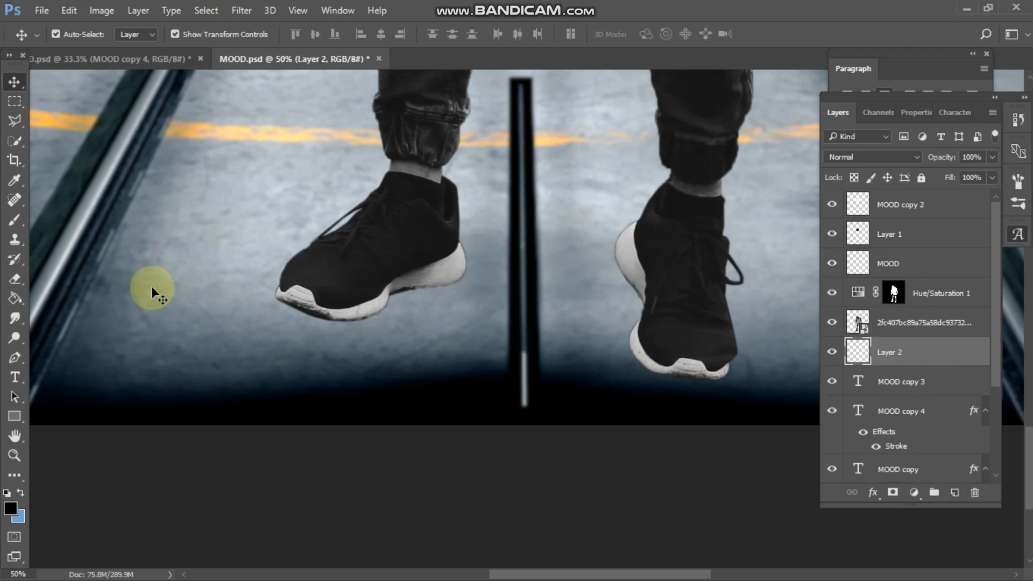
- Paint soft black shadows on the floor beneath and beside both shoes with a 200 px brush at 42% flow
left_click(15, 221)
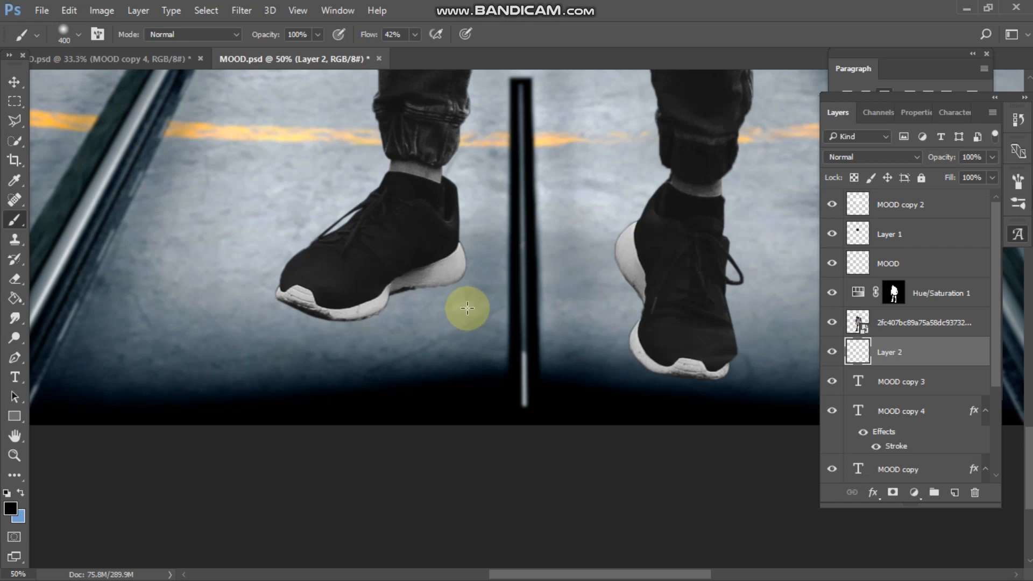
left_click_drag(423, 277, 288, 316)
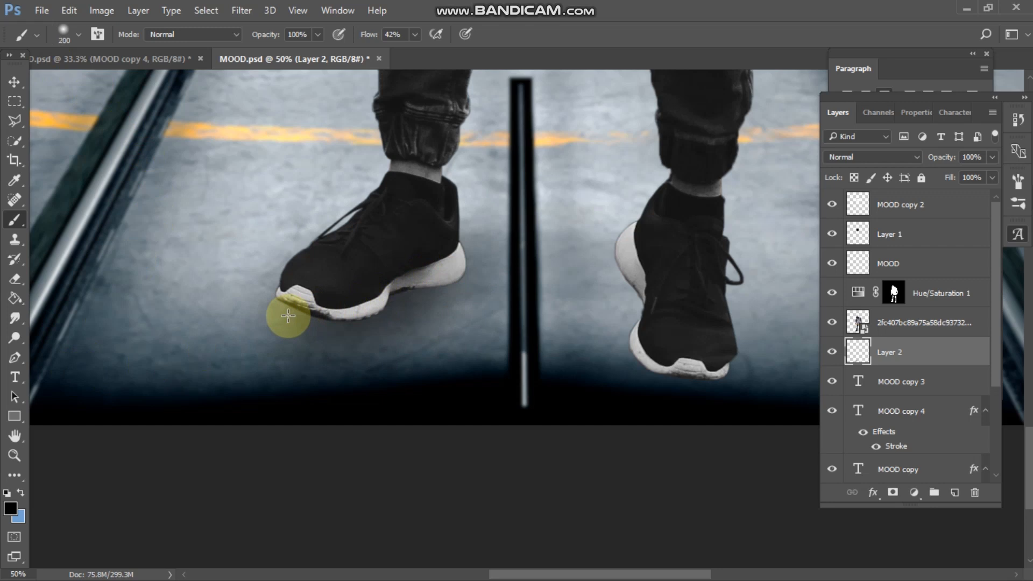
left_click_drag(367, 300, 283, 315)
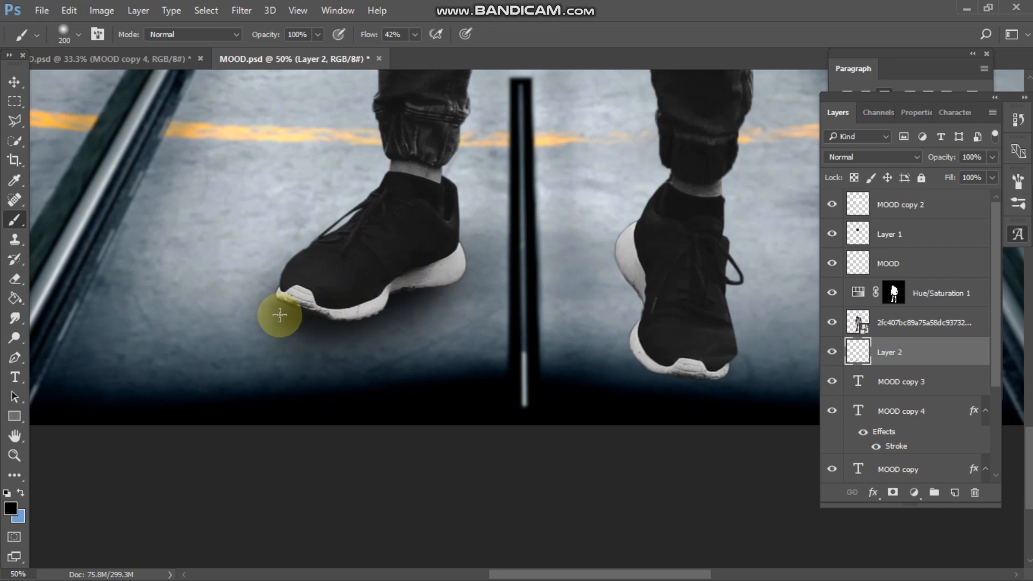
mouse_move(637, 282)
left_mouse_down()
mouse_move(661, 368)
mouse_move(704, 391)
mouse_move(708, 376)
mouse_move(677, 386)
mouse_move(645, 371)
mouse_move(642, 334)
mouse_move(637, 371)
mouse_move(650, 383)
mouse_move(688, 359)
mouse_move(642, 261)
mouse_move(646, 317)
left_mouse_up()
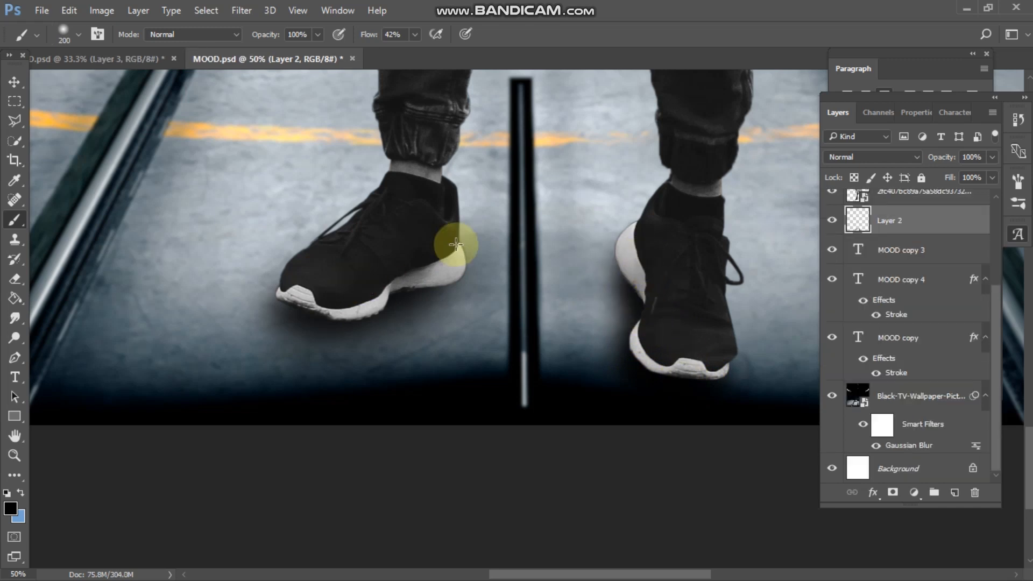
- Lower the opacity of the shoe shadow layer, Layer 2, to 81% and deselect it with the Move tool
mouse_move(939, 162)
left_mouse_down()
mouse_move(948, 160)
mouse_move(935, 160)
left_mouse_up()
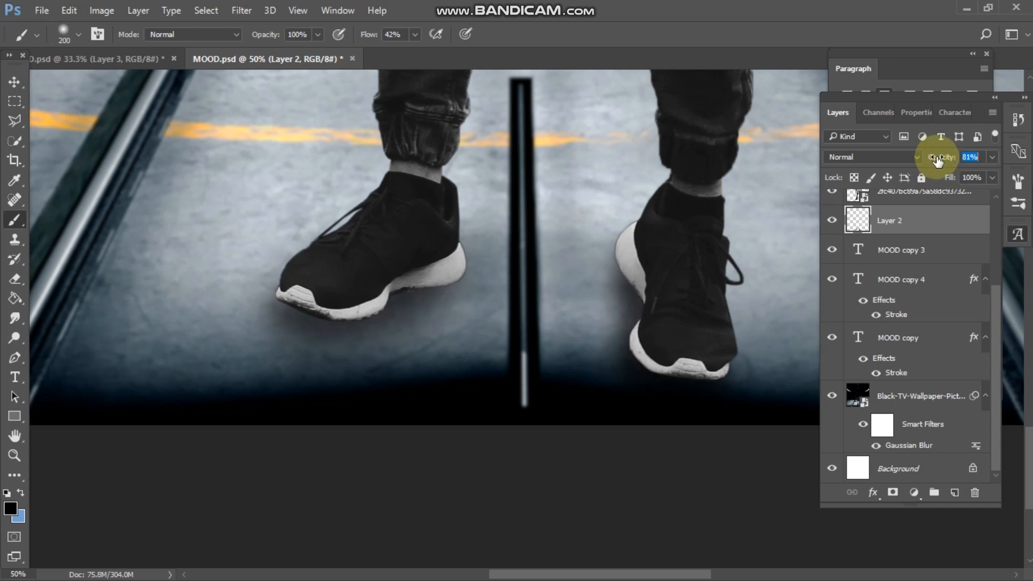
left_click(485, 334)
scroll(485, 336, "down", 3)
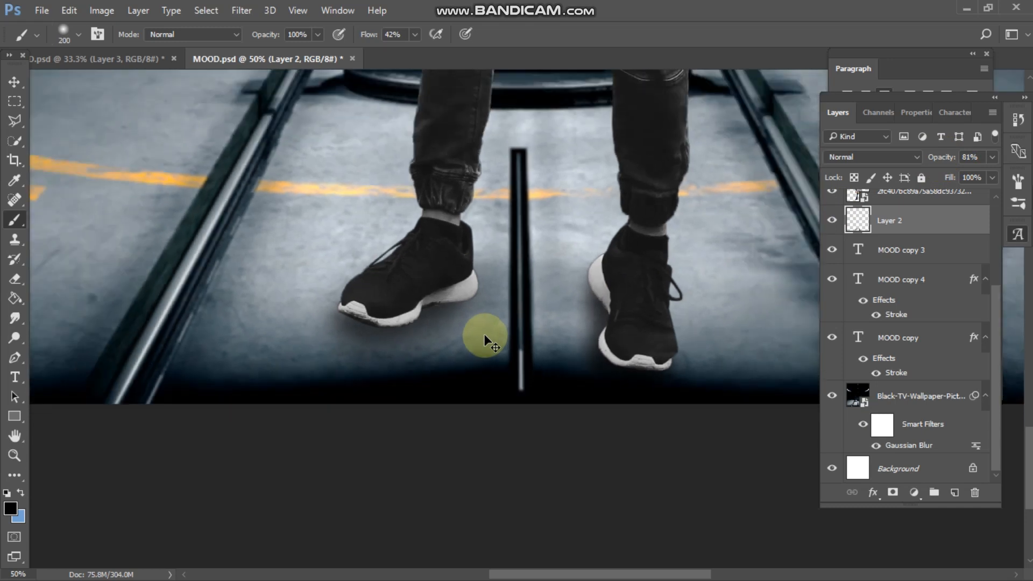
scroll(484, 336, "down", 1)
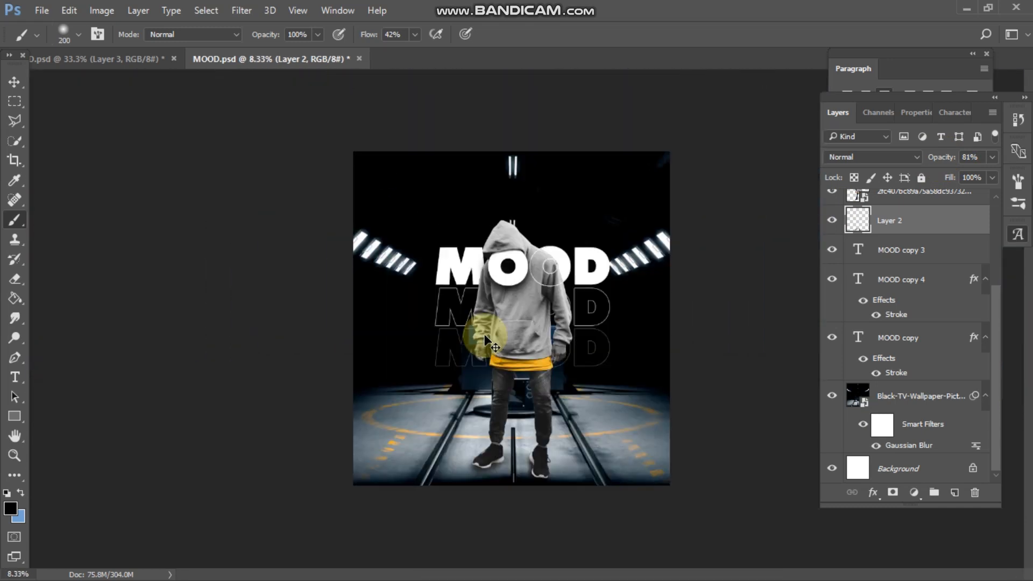
scroll(484, 337, "down", 1)
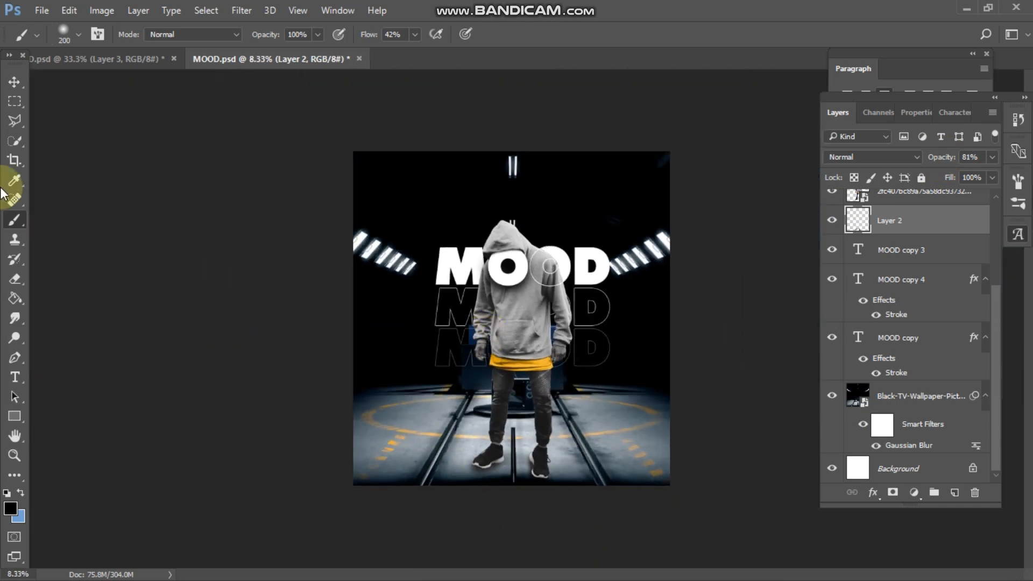
left_click(13, 82)
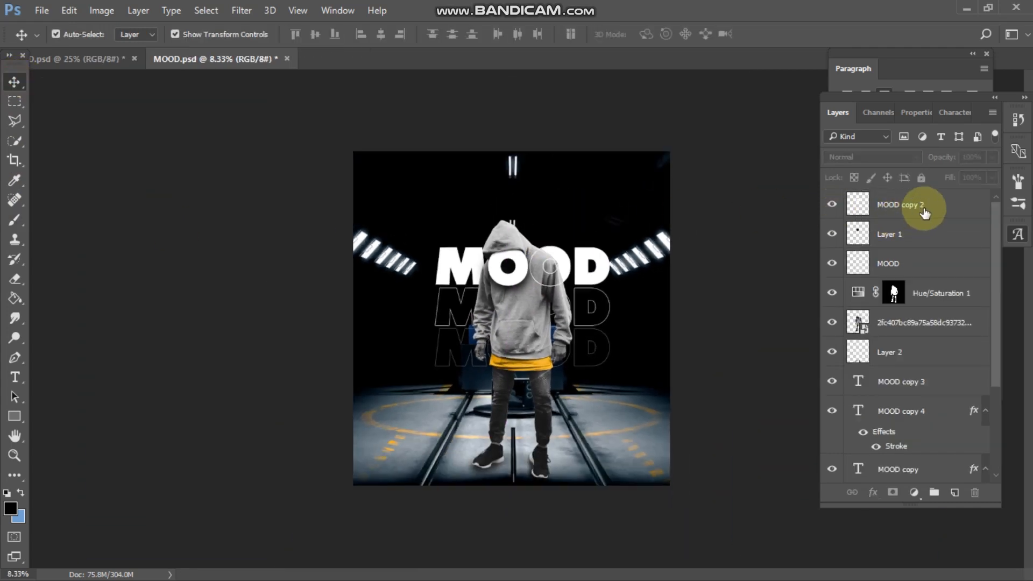
- Place the texture image "images - 2023-01-19T112454.157" as an embedded file directly above the MOOD copy 2 layer
left_click(925, 210)
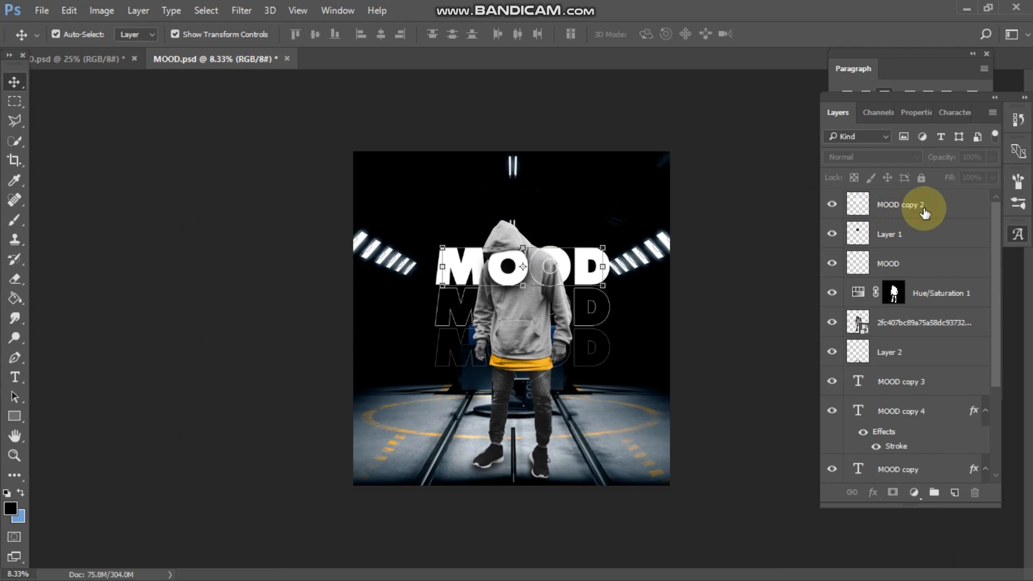
left_click(41, 11)
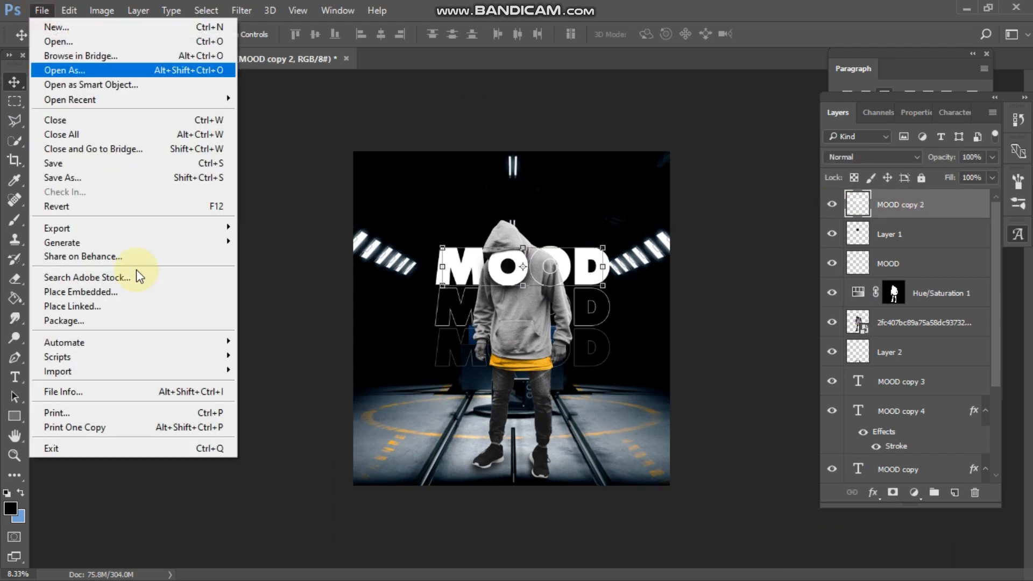
left_click(96, 293)
left_click(242, 231)
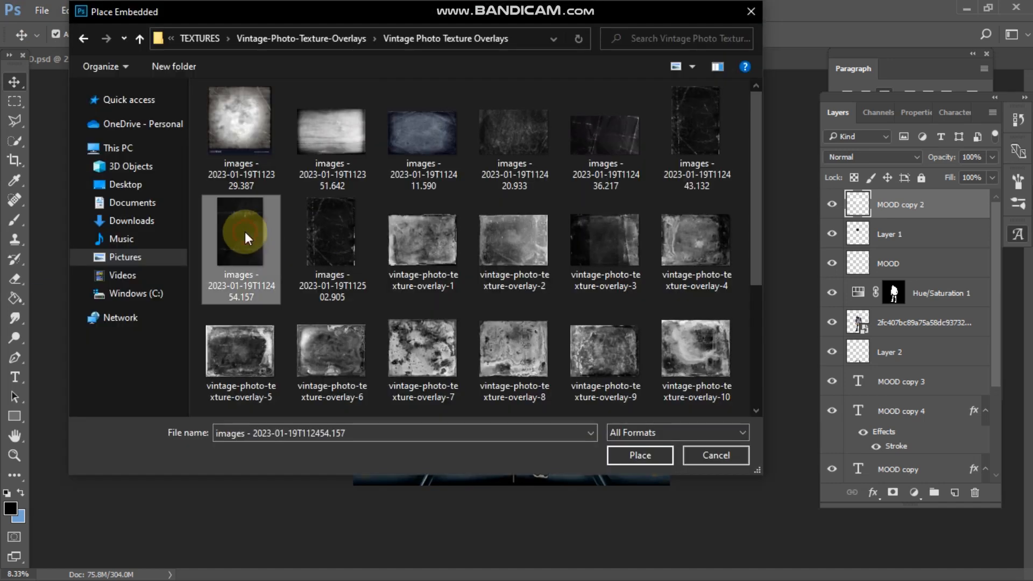
left_click(640, 454)
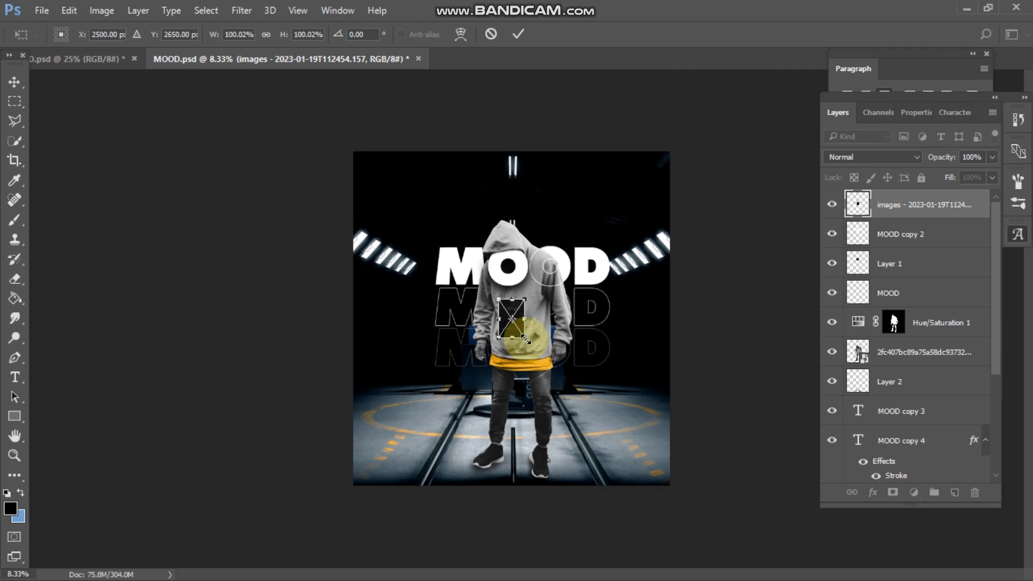
- Enlarge and widen the placed crease texture until it covers the whole poster, and commit the placement
left_click_drag(499, 299, 311, 208)
left_click_drag(391, 335, 343, 334)
left_click_drag(652, 335, 686, 335)
left_click(518, 34)
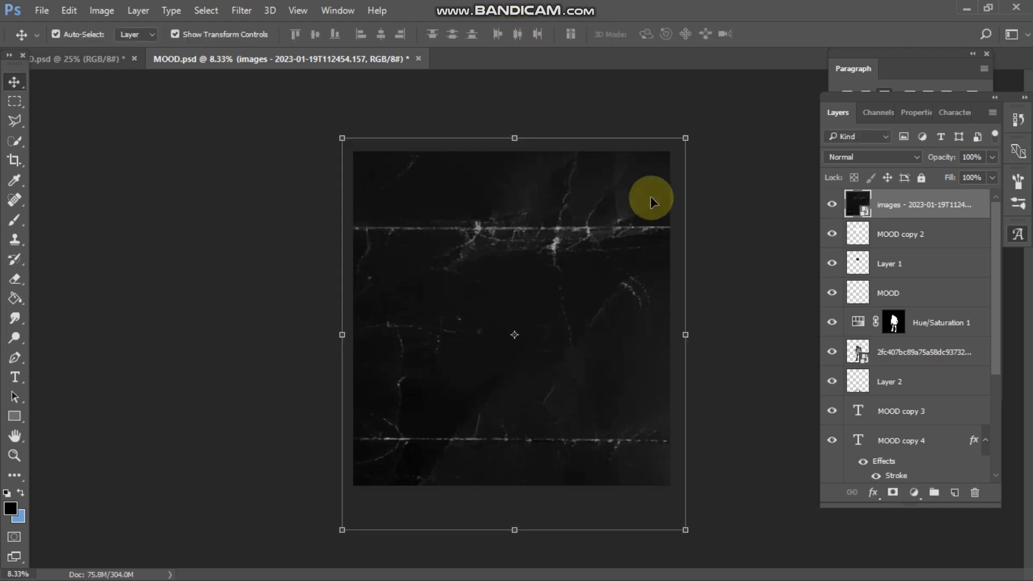
- Blend the crease texture layer in Overlay mode at 37% opacity and keep it selected
left_click(915, 157)
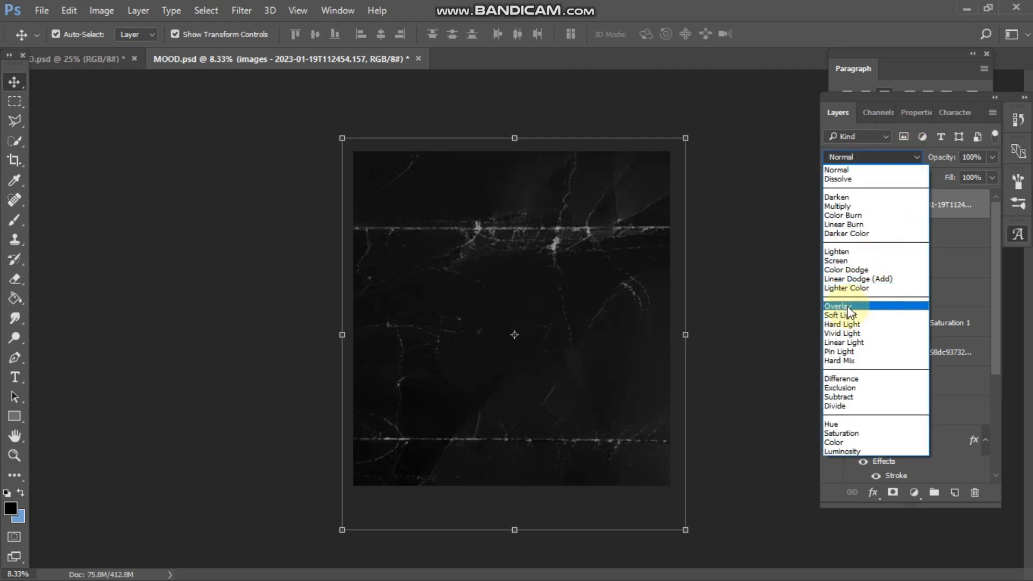
left_click(849, 307)
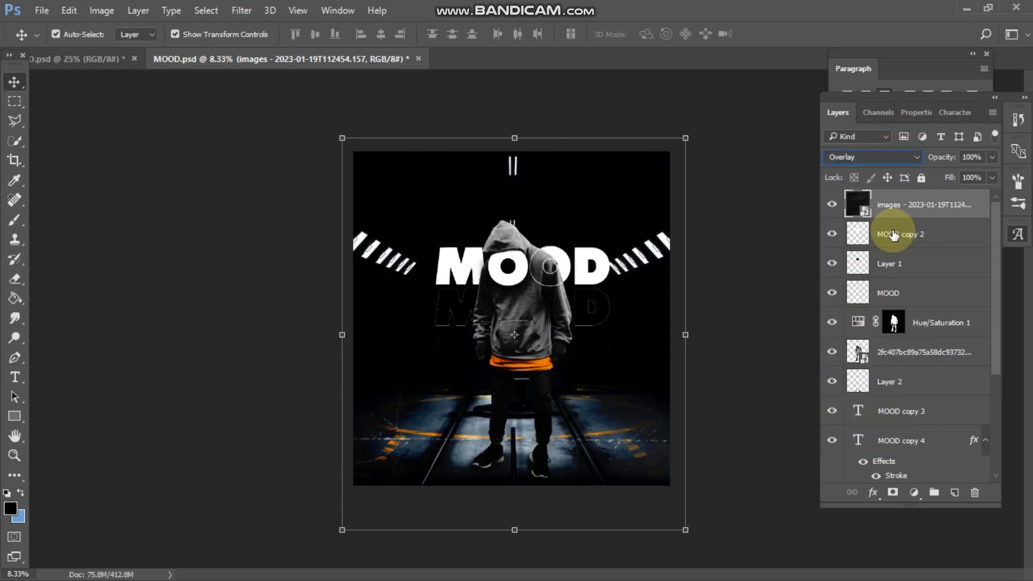
left_click_drag(948, 161, 900, 167)
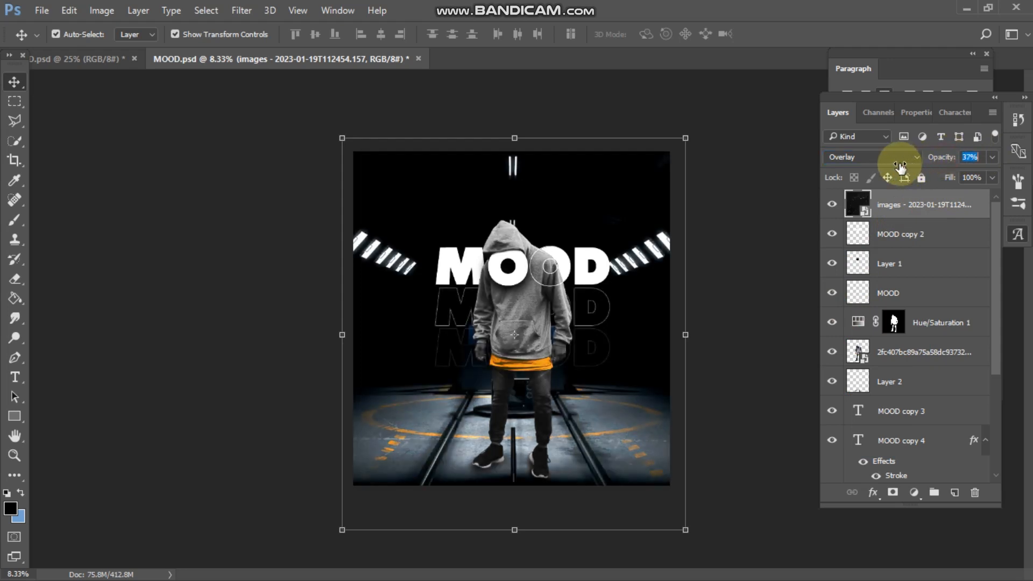
left_click(773, 205)
left_click(911, 211)
- Place the scratched texture image "images - 2023-01-19T112420.933" as an embedded file above the crease texture
left_click(42, 10)
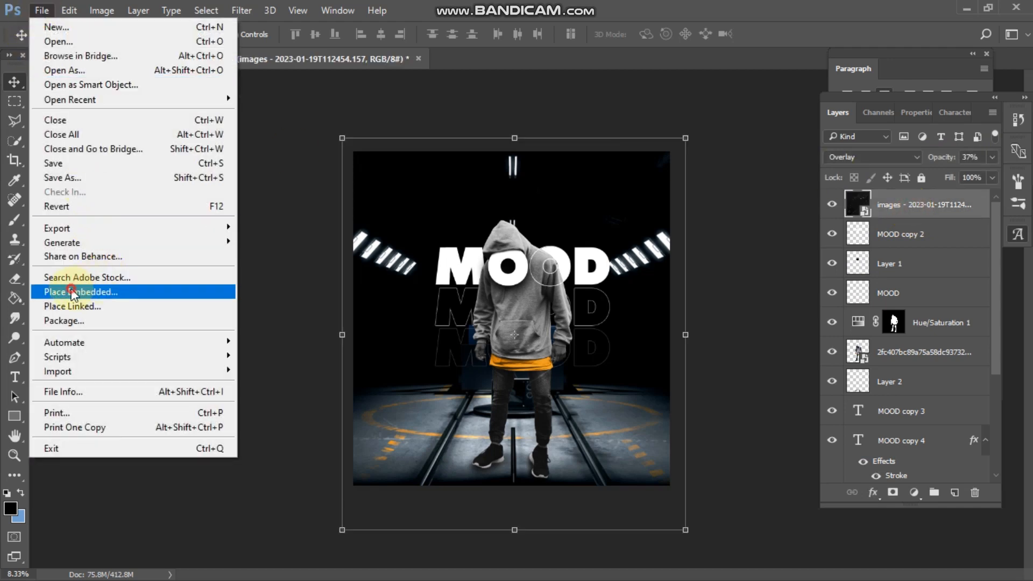
left_click(73, 292)
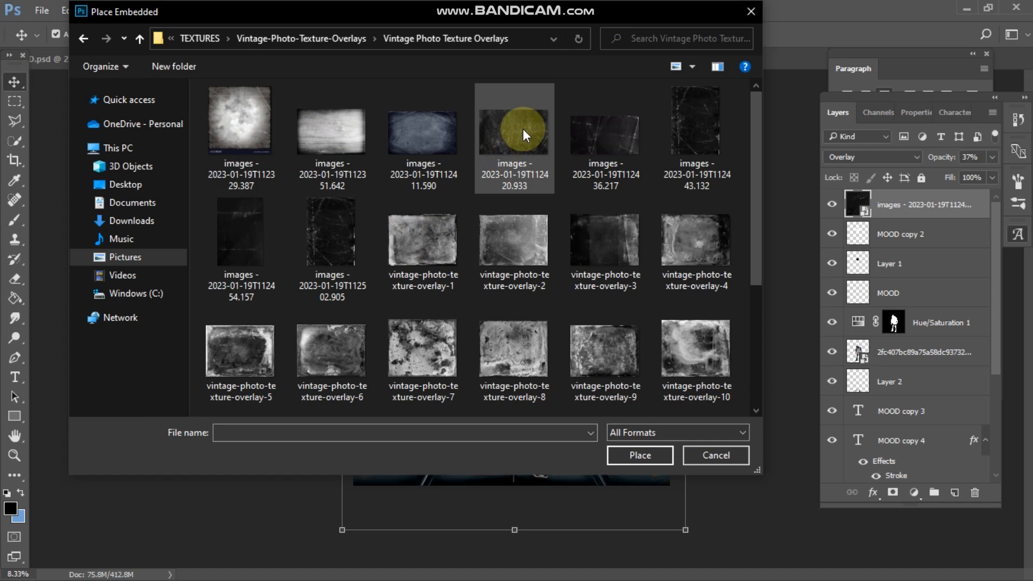
left_click(523, 128)
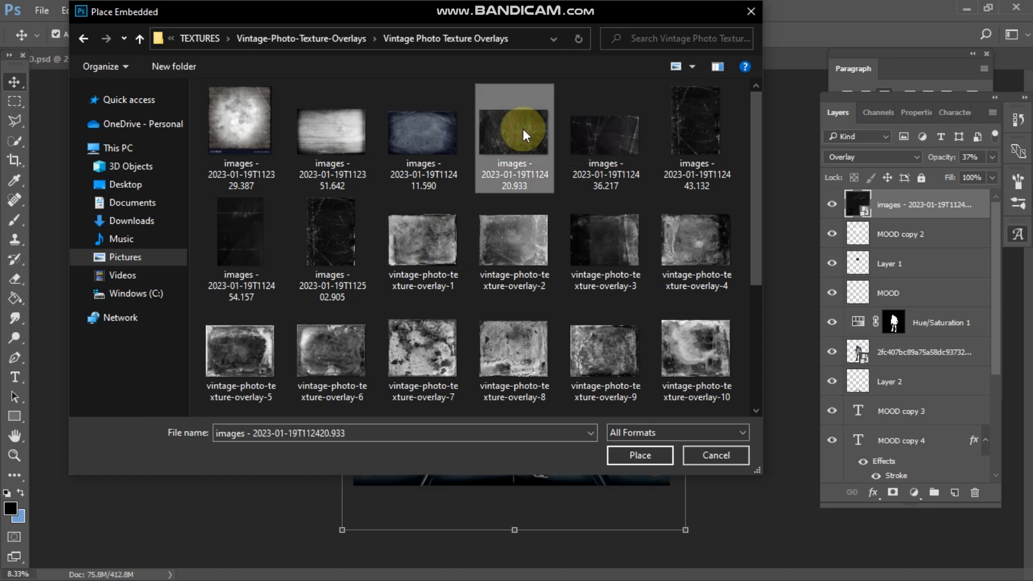
left_click(640, 455)
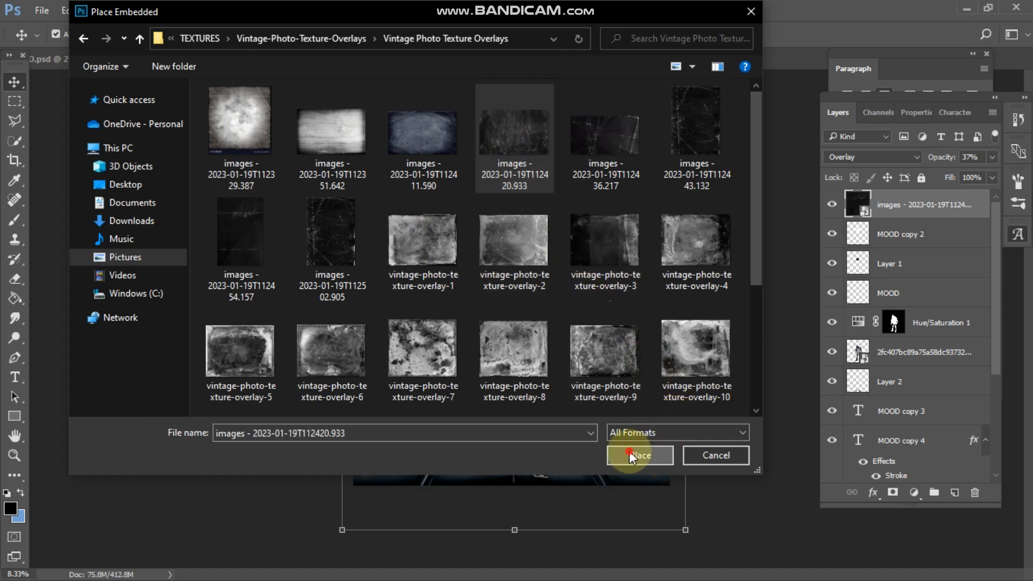
left_click(595, 388)
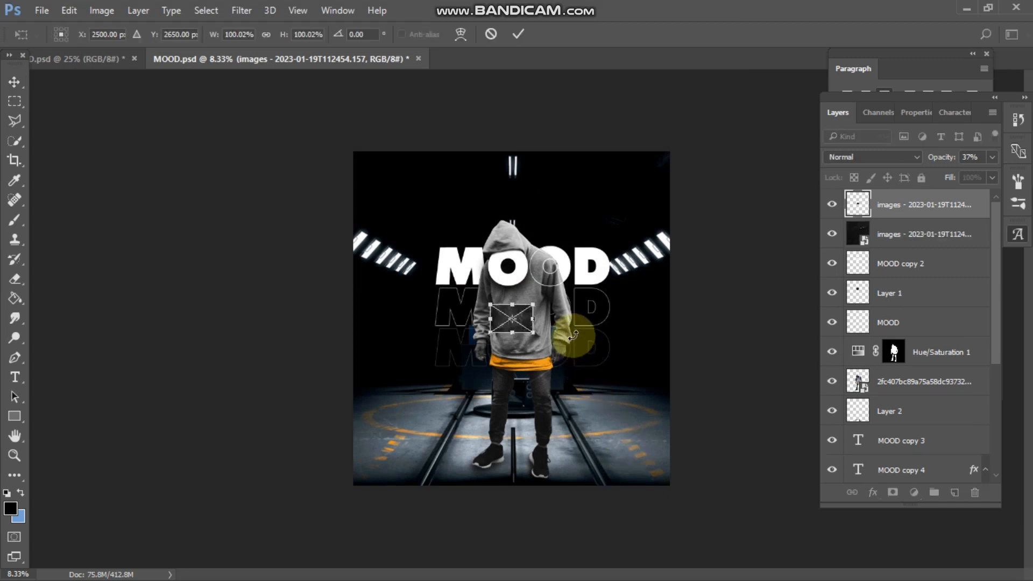
- Rotate the scratched texture 90° clockwise, stretch it over the whole poster, and commit the placement
left_click_drag(531, 305, 618, 189)
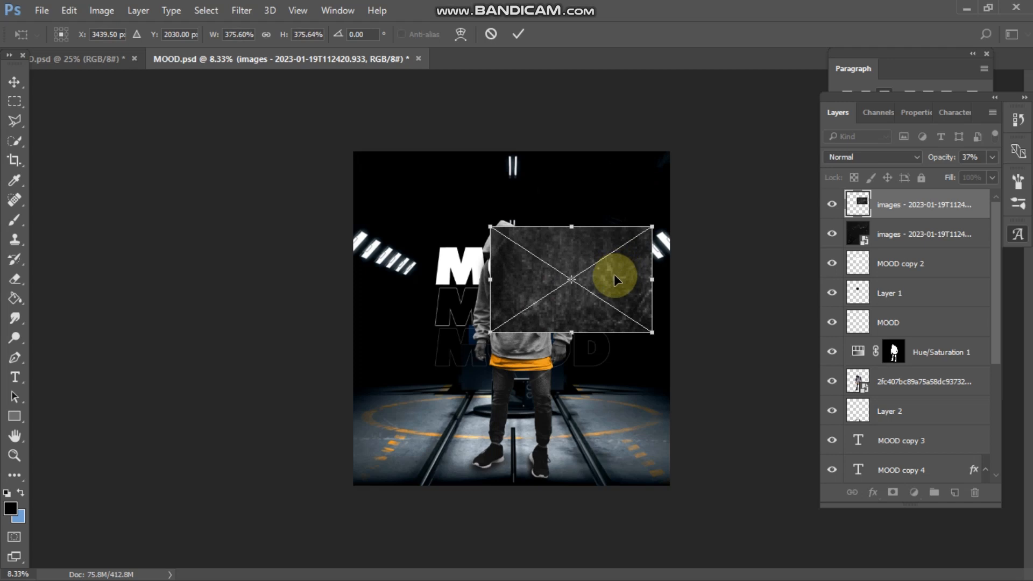
right_click(614, 273)
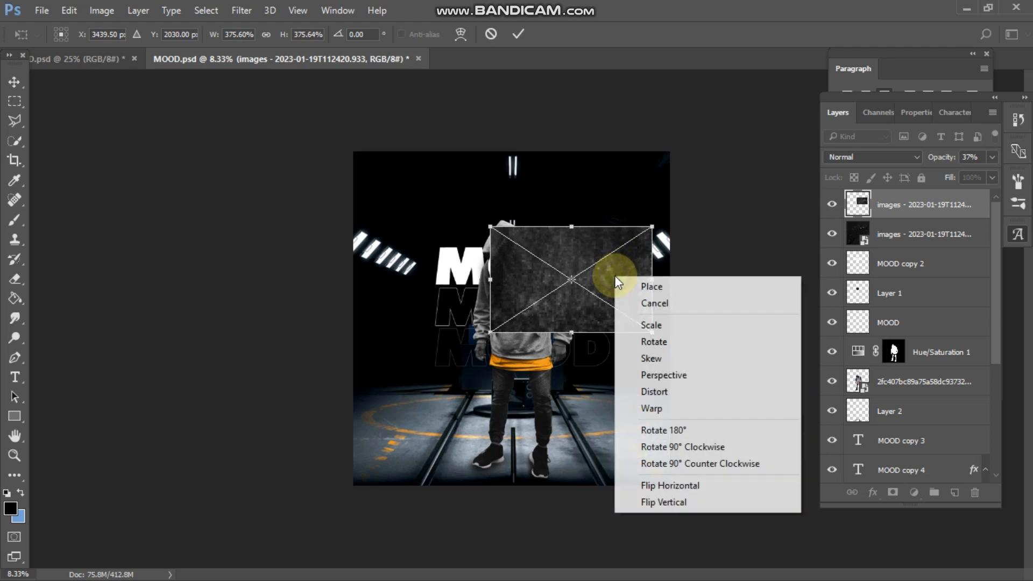
left_click(707, 447)
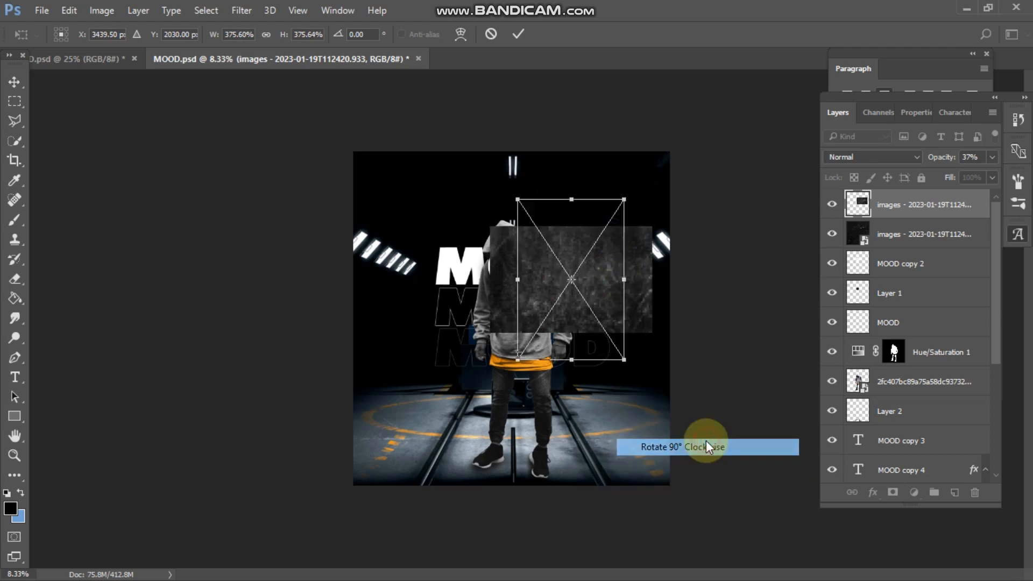
left_click_drag(517, 360, 399, 467)
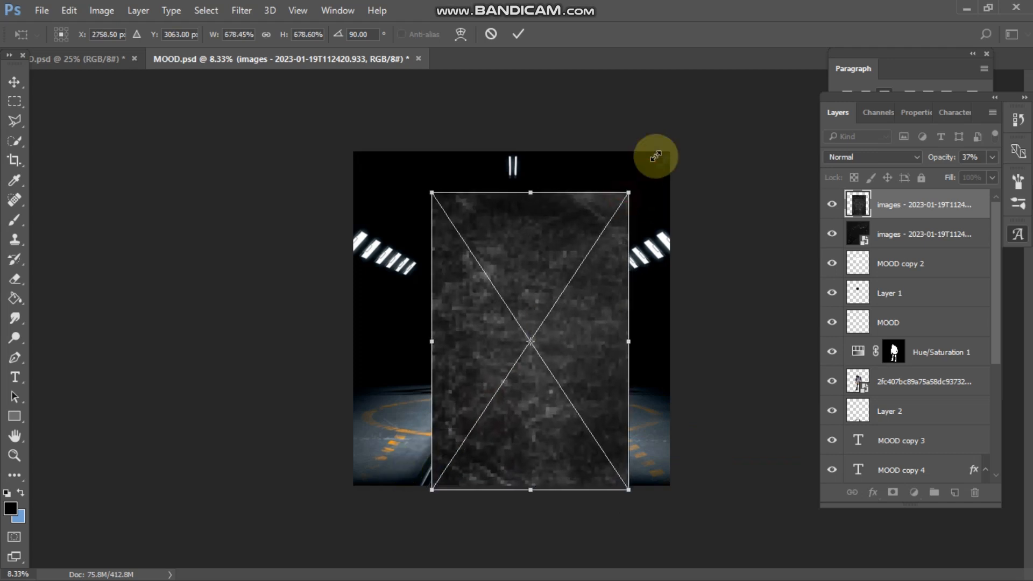
left_click_drag(656, 156, 705, 97)
left_click_drag(431, 304, 330, 311)
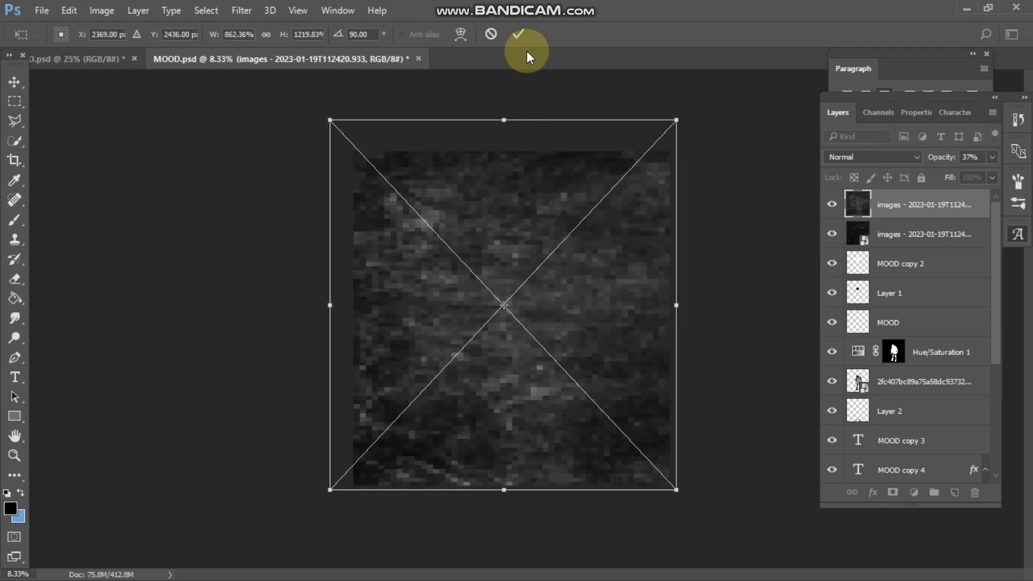
left_click(518, 35)
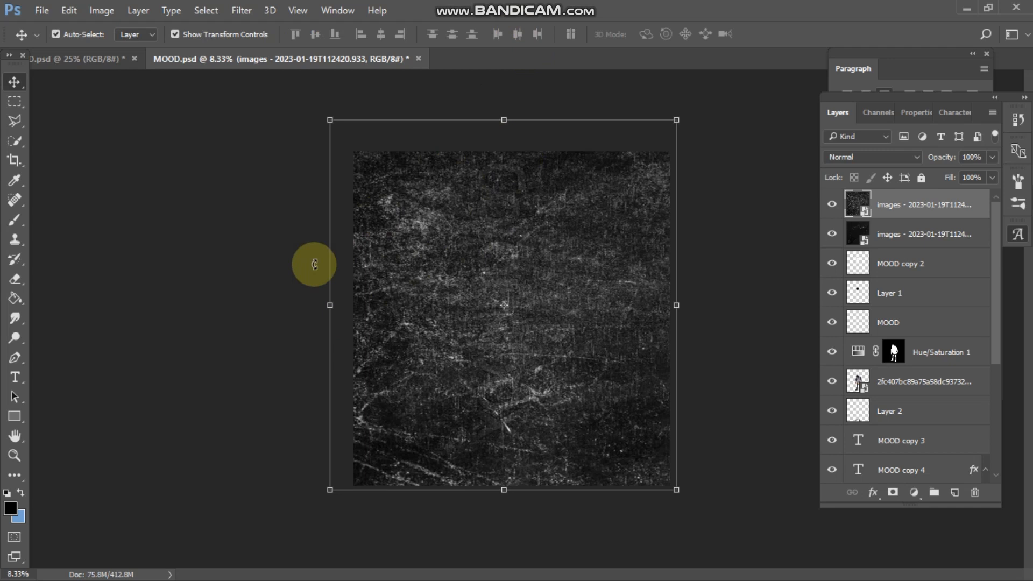
- Narrow the scratched texture slightly, extend it below the canvas, centre it over the poster, and commit the transform
left_click_drag(332, 305, 342, 302)
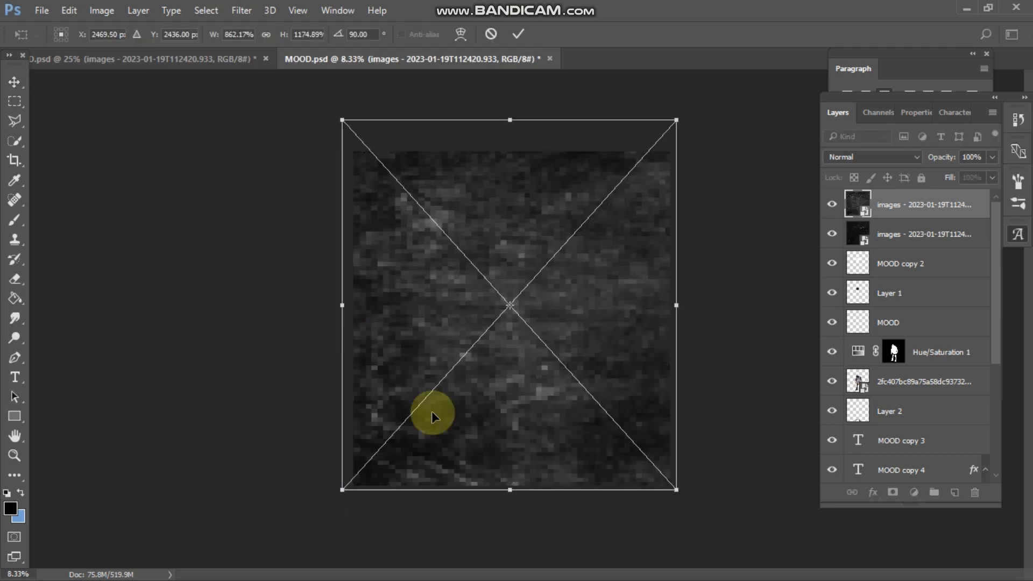
left_click_drag(510, 493, 509, 517)
left_click_drag(559, 205, 561, 212)
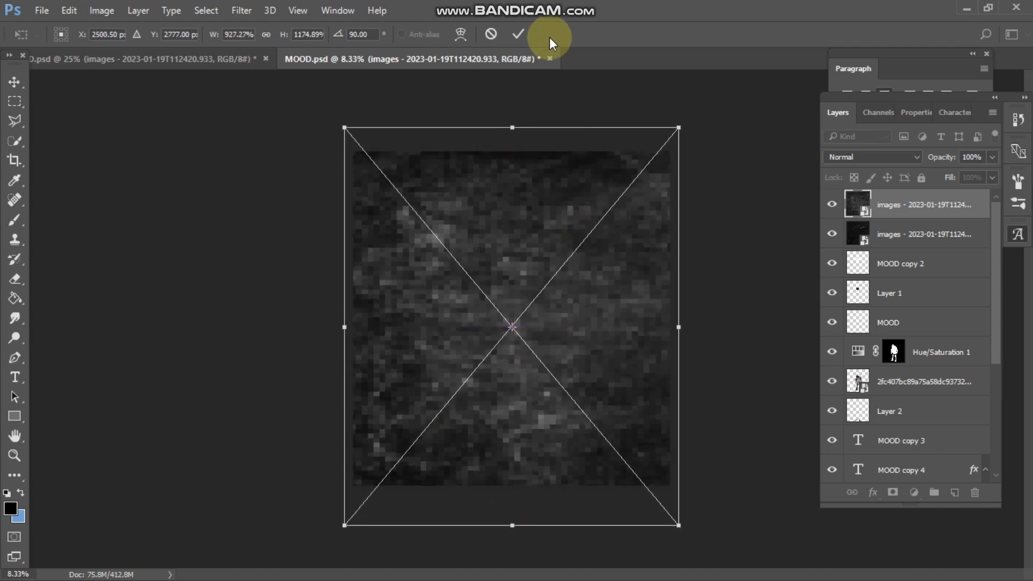
left_click(517, 35)
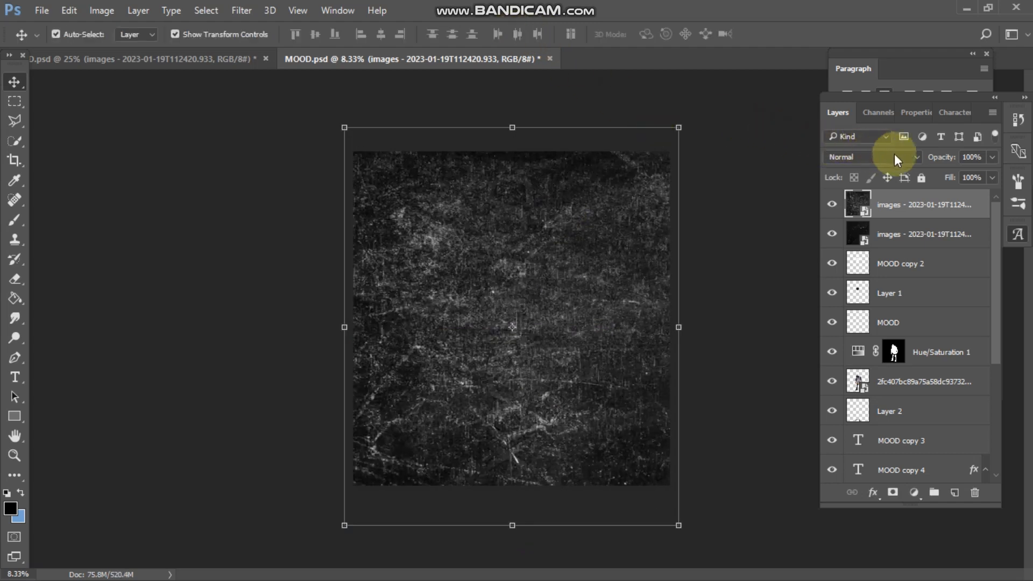
- Blend the scratched texture layer in Difference mode at 10% opacity and deselect it
left_click(915, 156)
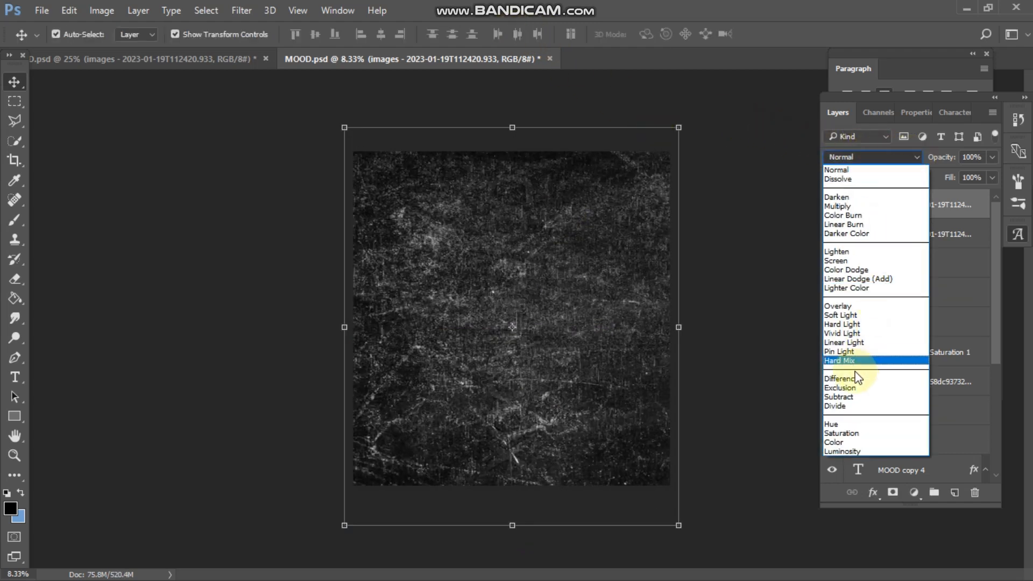
left_click(842, 379)
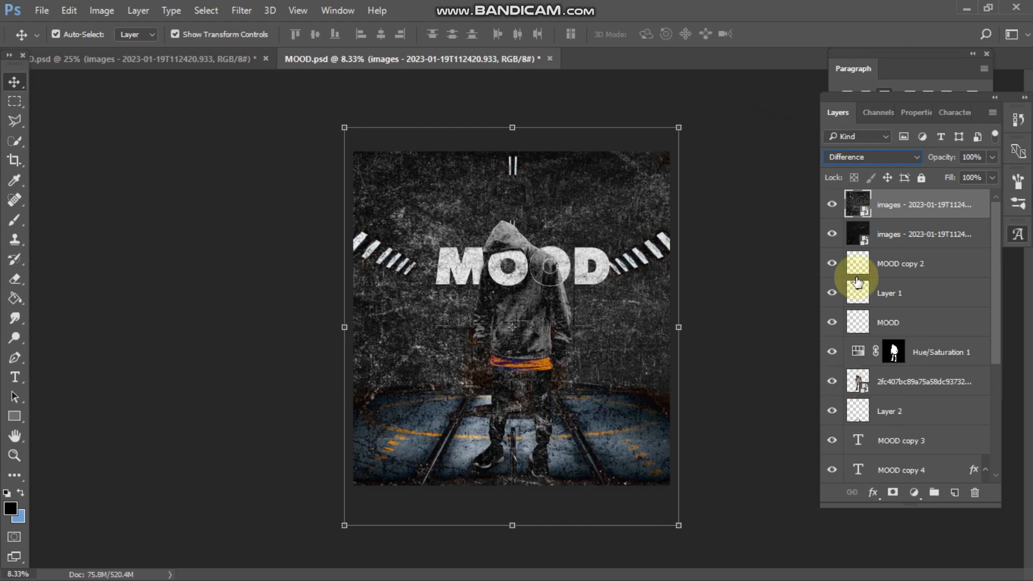
left_click_drag(947, 158, 925, 164)
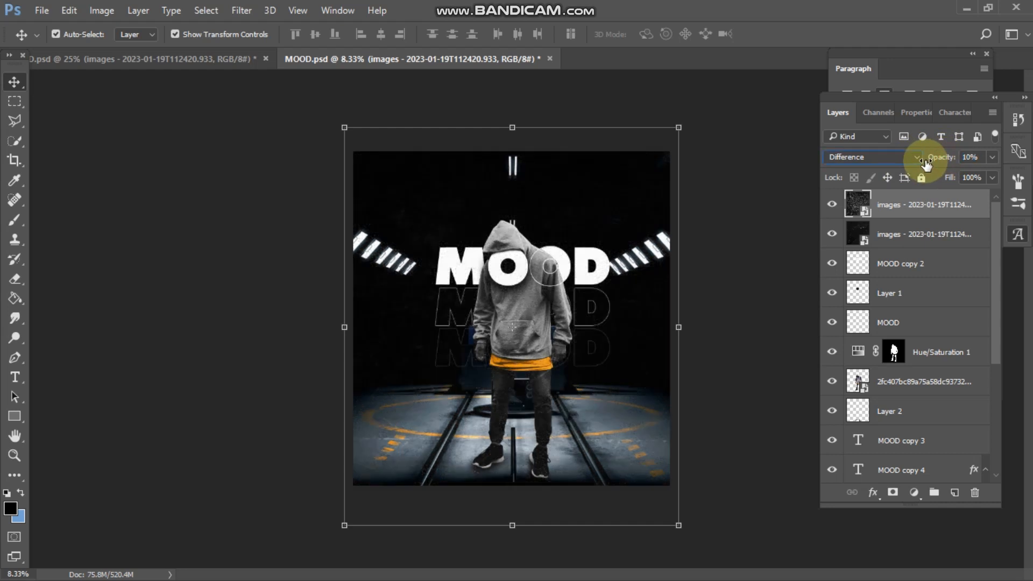
left_click(718, 247)
- Create a new empty layer directly above the Black-TV-Wallpaper background image, beneath the MOOD copy text
scroll(860, 346, "down", 5)
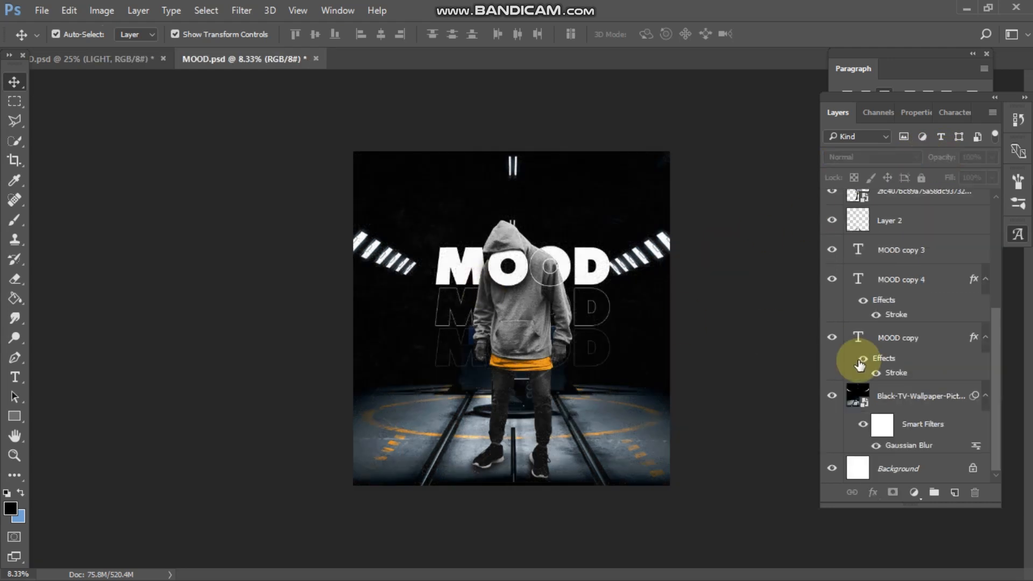
left_click(902, 397)
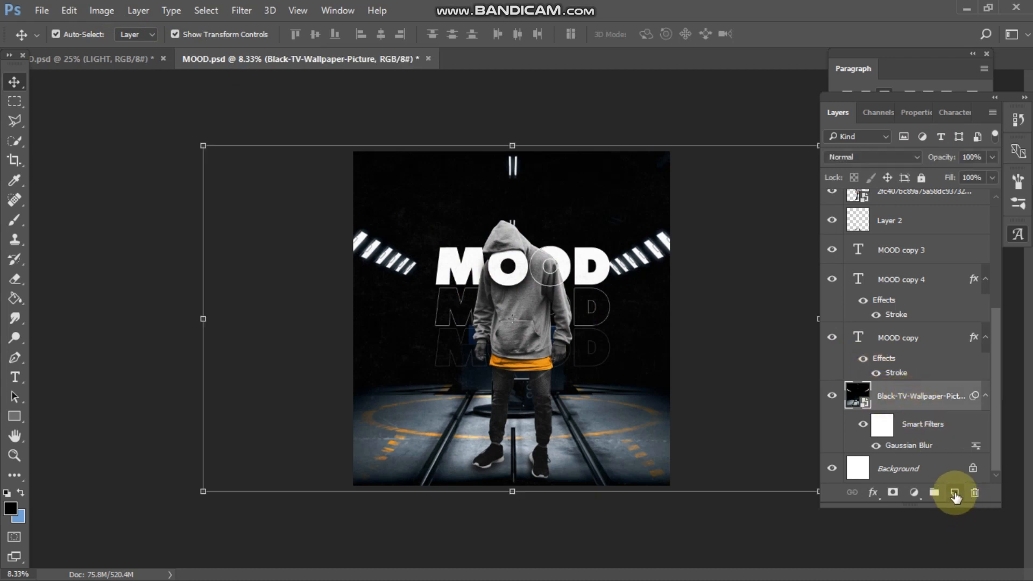
left_click(955, 494)
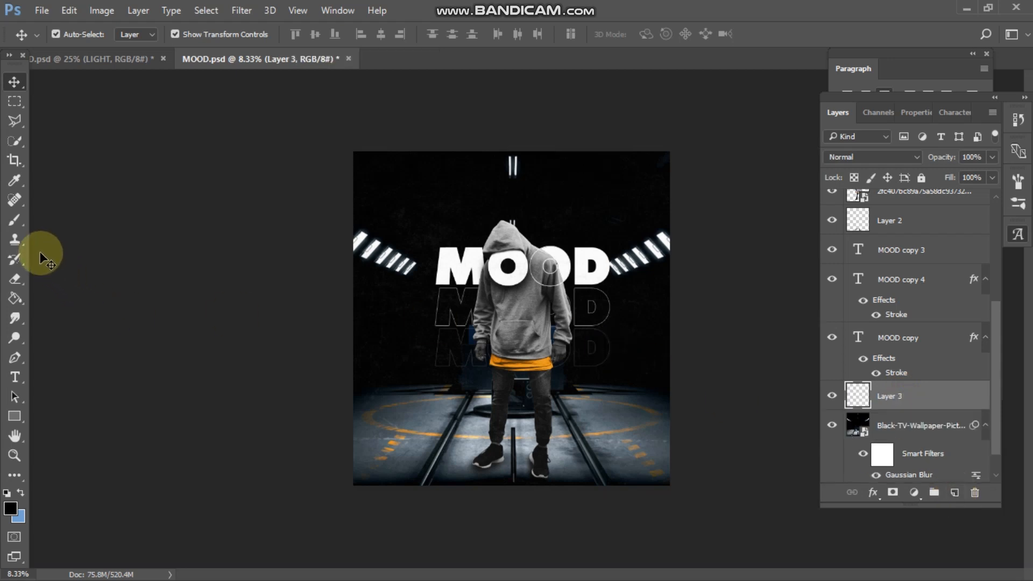
- Switch to the Brush tool and set the foreground colour to white (ffffff)
left_click(15, 222)
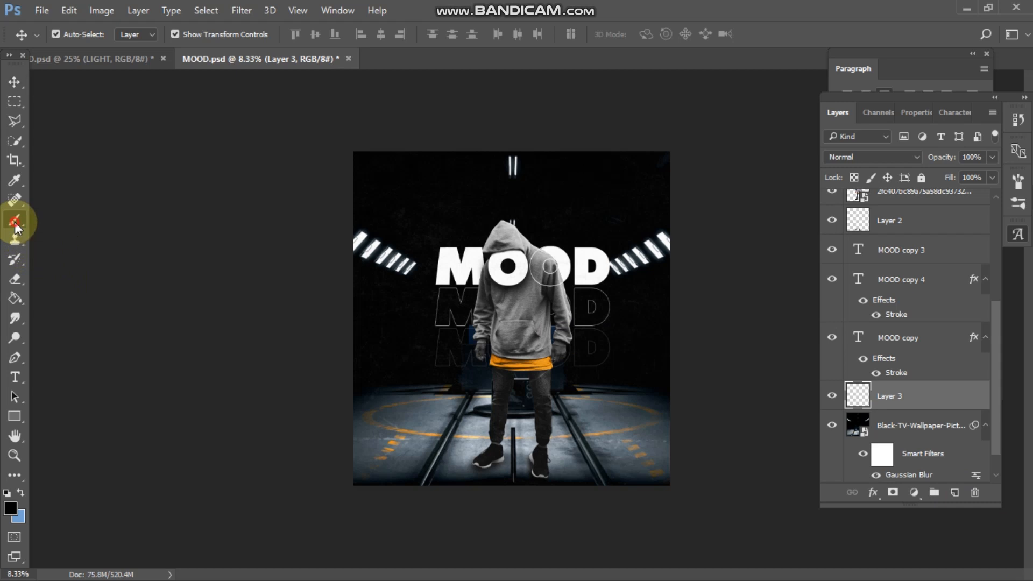
left_click(11, 509)
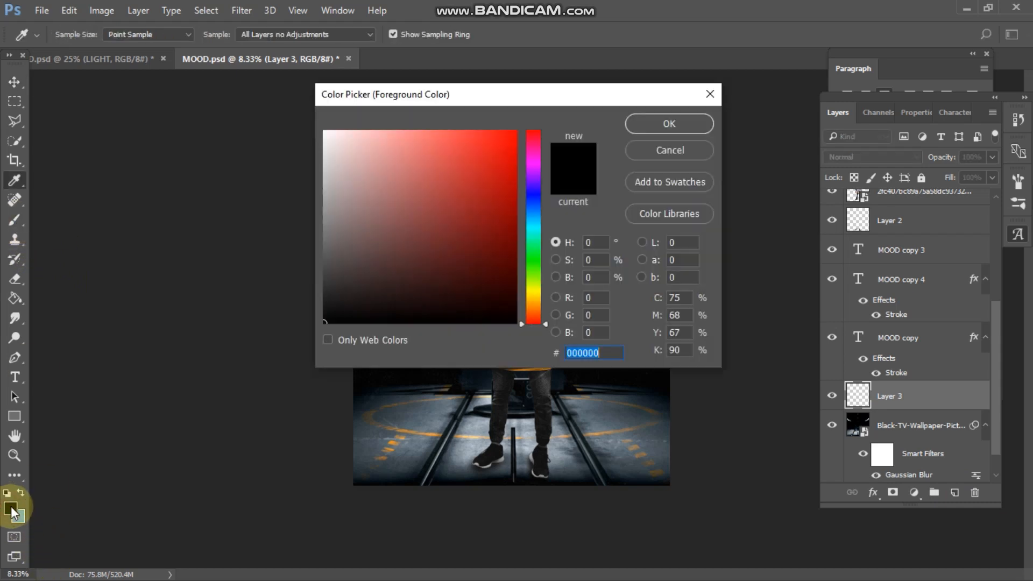
left_click(365, 213)
left_click_drag(359, 195, 321, 128)
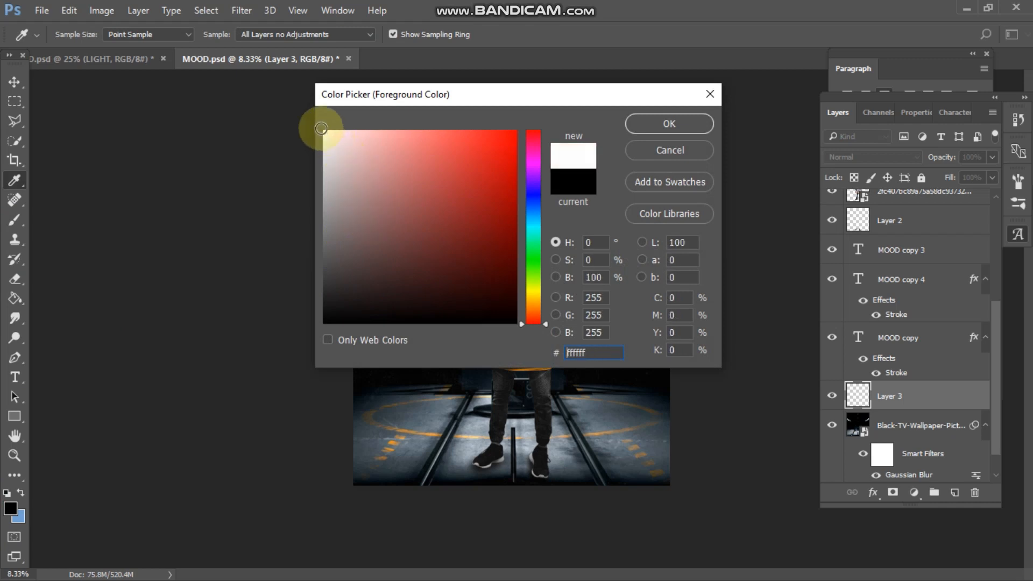
left_click(663, 119)
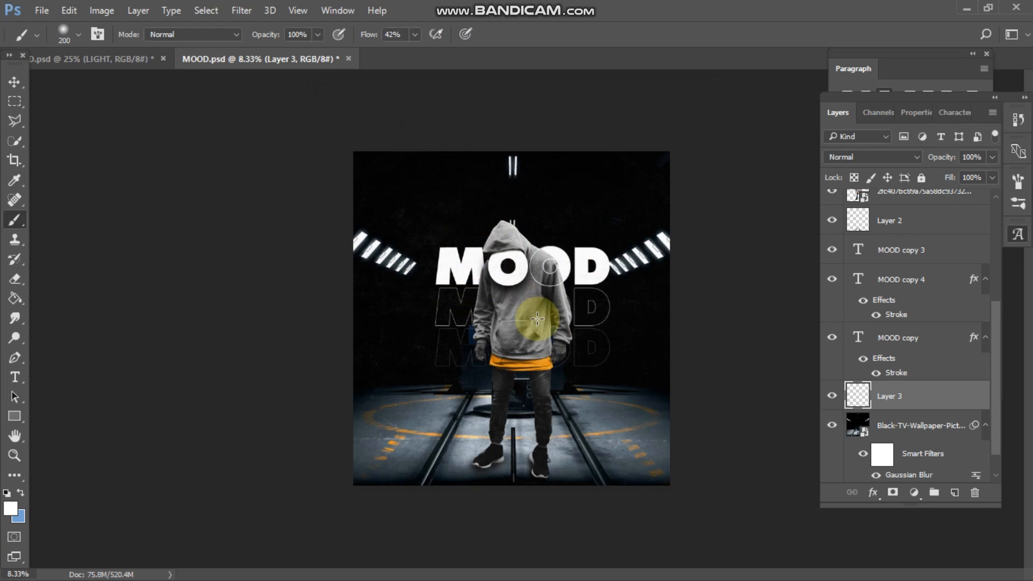
- Paint soft white light over the floor around the man's legs and shoes, enlarging the brush to 700 px
left_click(483, 475)
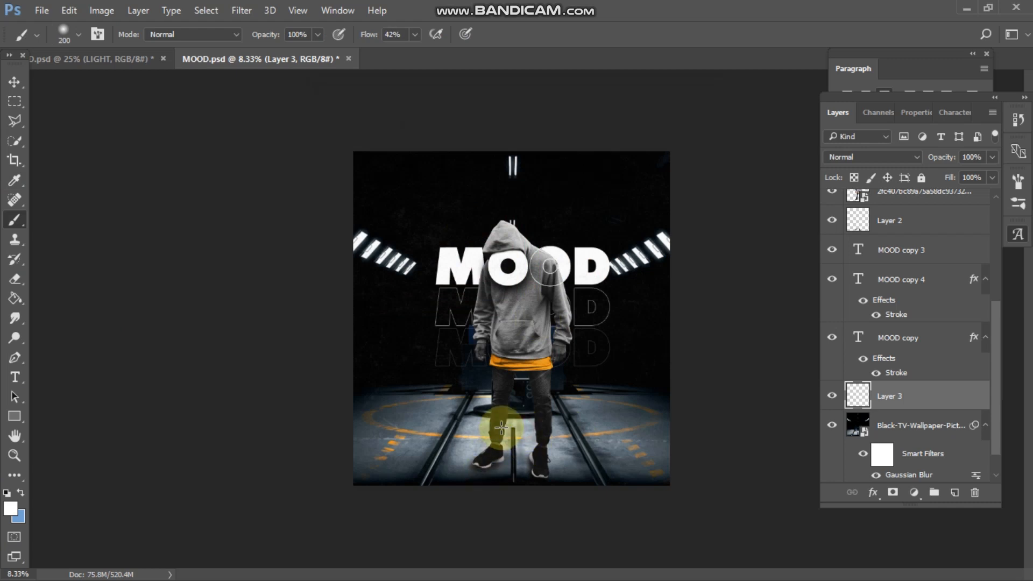
scroll(501, 431, "up", 2)
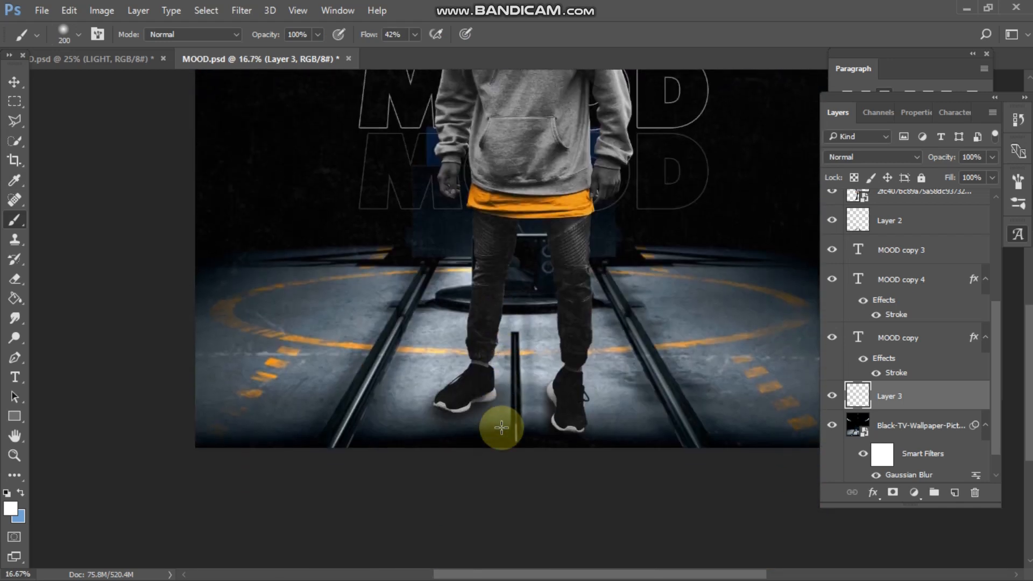
right_click(545, 290)
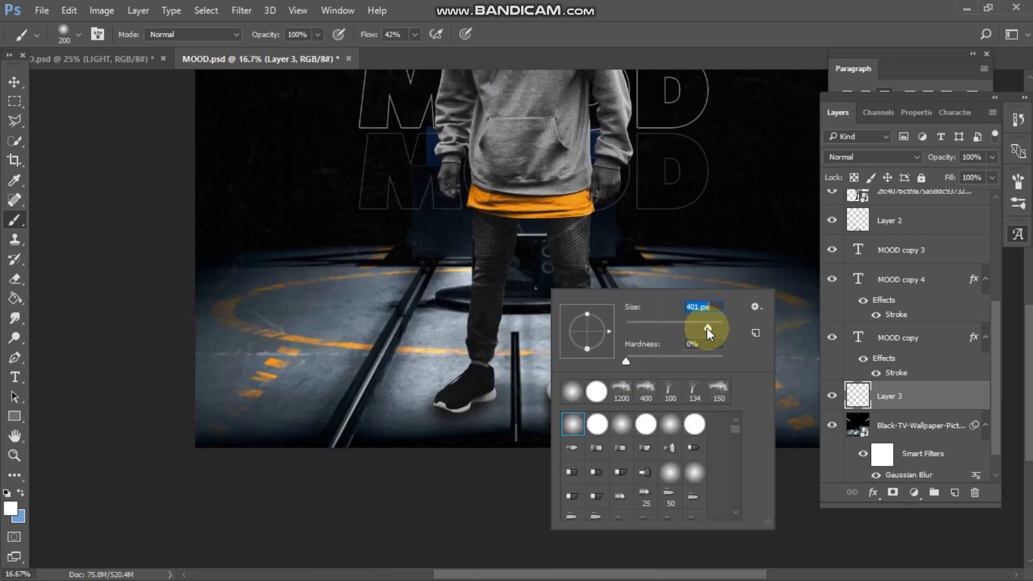
mouse_move(492, 283)
left_mouse_down()
mouse_move(410, 390)
mouse_move(432, 375)
mouse_move(432, 412)
mouse_move(563, 301)
mouse_move(649, 430)
mouse_move(549, 418)
mouse_move(553, 330)
mouse_move(498, 327)
mouse_move(424, 353)
mouse_move(370, 446)
mouse_move(582, 435)
mouse_move(622, 413)
mouse_move(580, 314)
mouse_move(483, 320)
mouse_move(438, 335)
left_mouse_up()
key("bracketright")
key("bracketright")
key("bracketright")
key("bracketright")
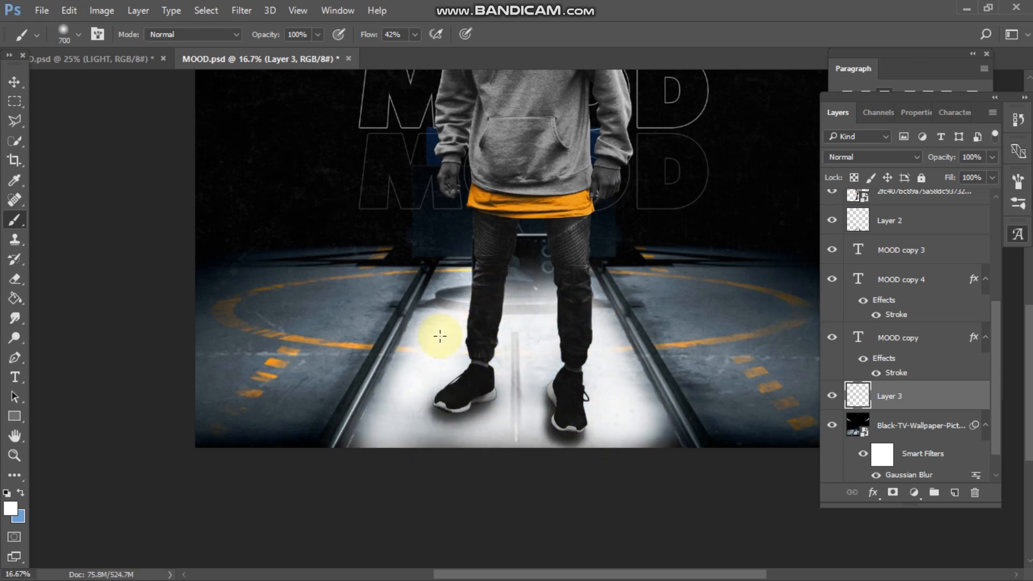
- Blend the painted floor light layer in Soft Light mode at 64% opacity and deselect it with the Move tool
left_click(917, 156)
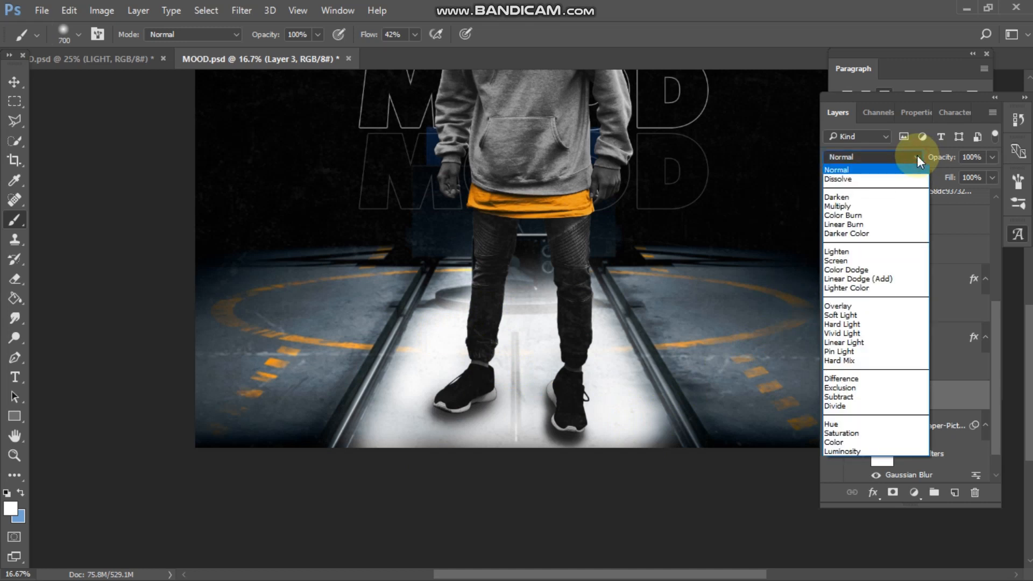
left_click(853, 316)
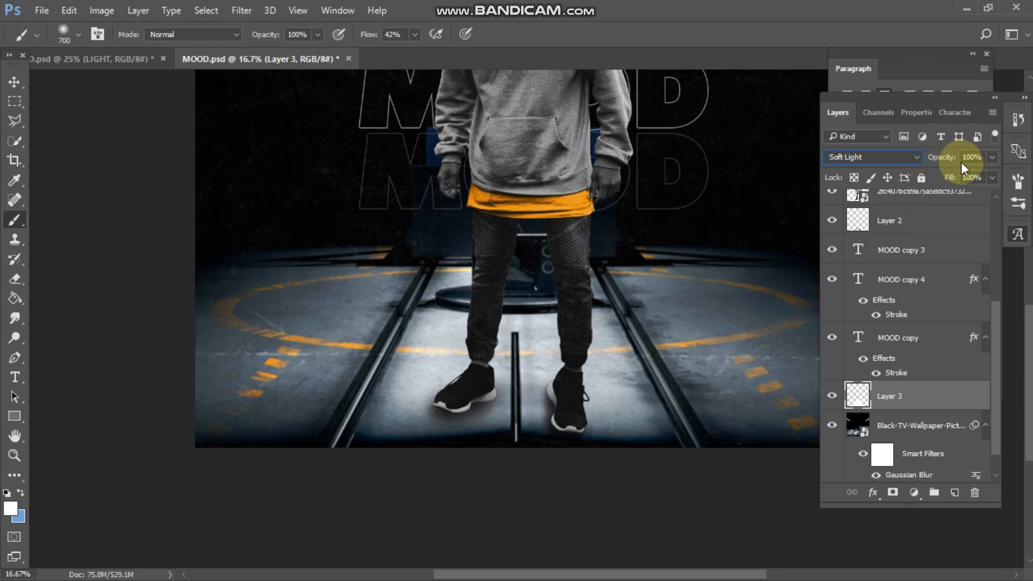
left_click_drag(947, 159, 919, 168)
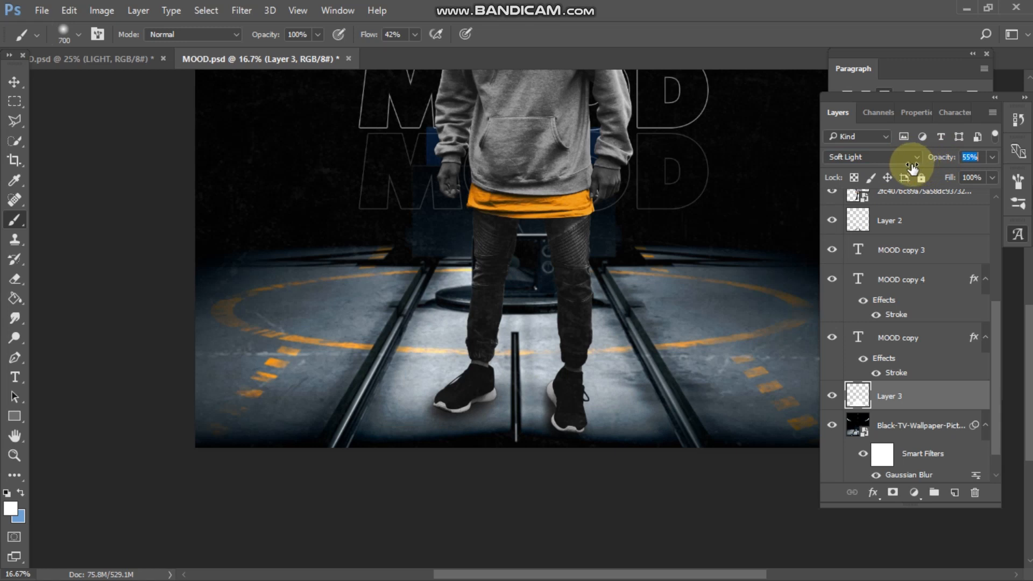
left_click_drag(920, 167, 921, 163)
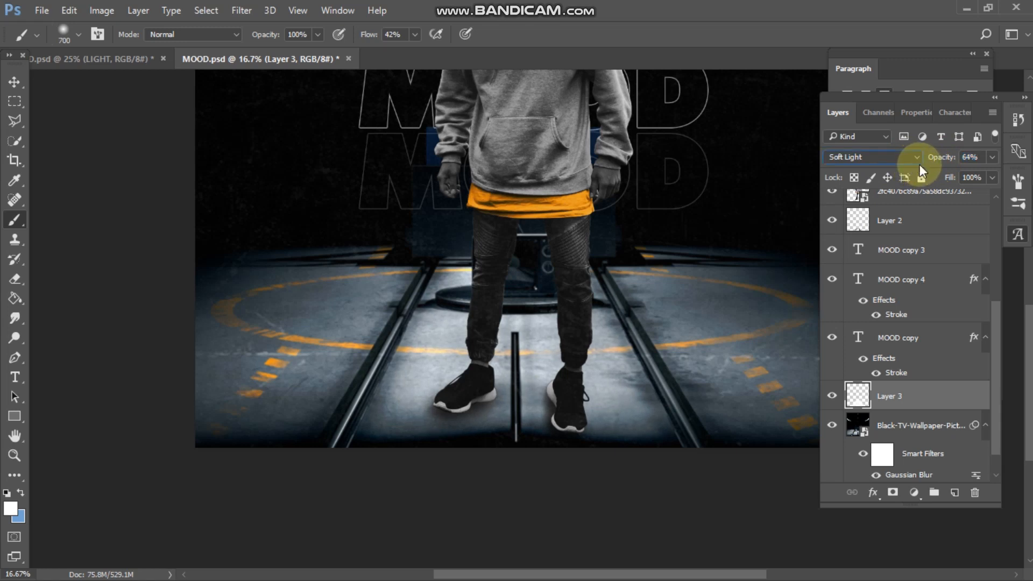
left_click(15, 81)
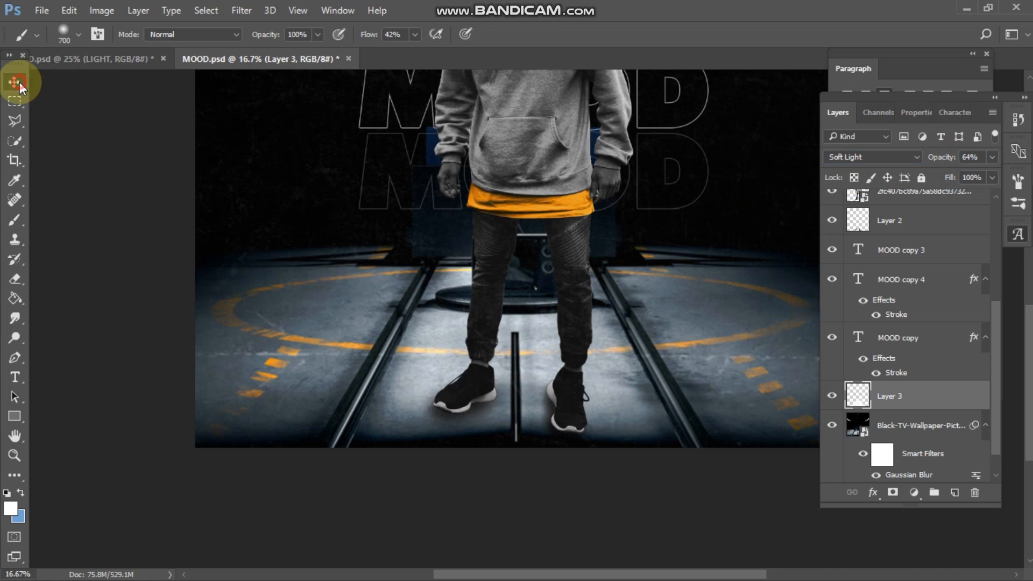
left_click(472, 480)
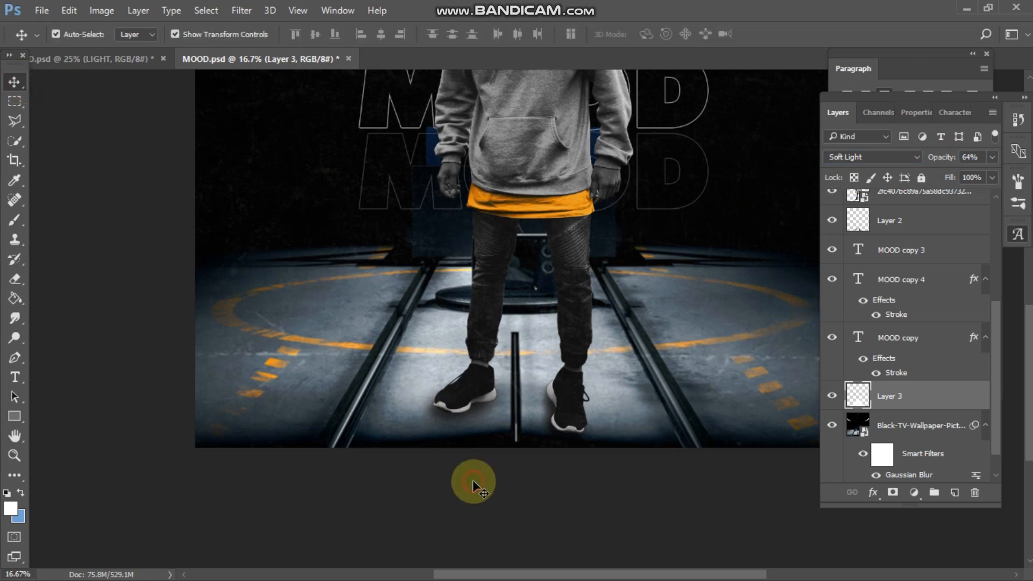
key("ctrl+minus")
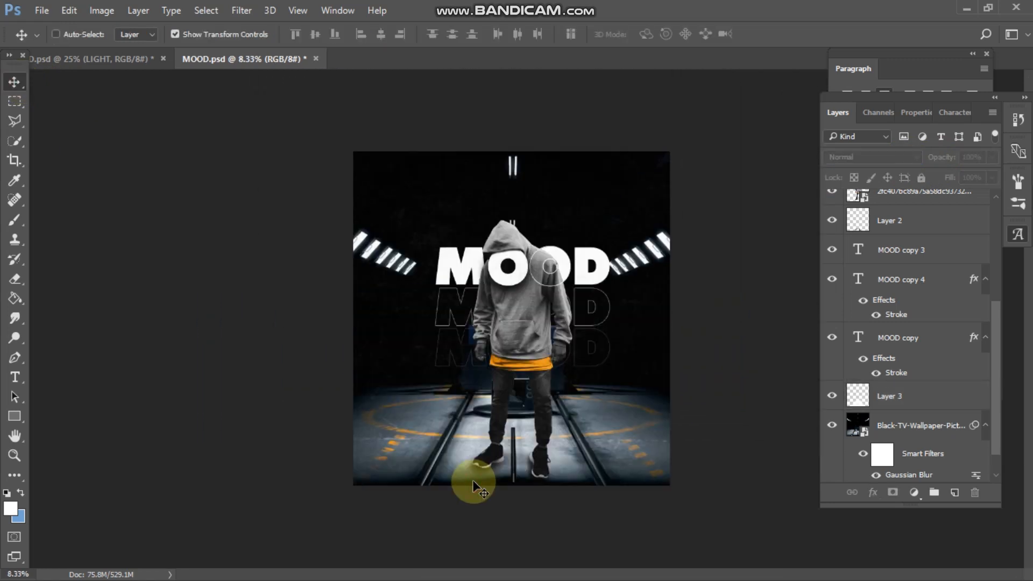
key("ctrl+plus")
key("ctrl+minus")
key("ctrl+minus")
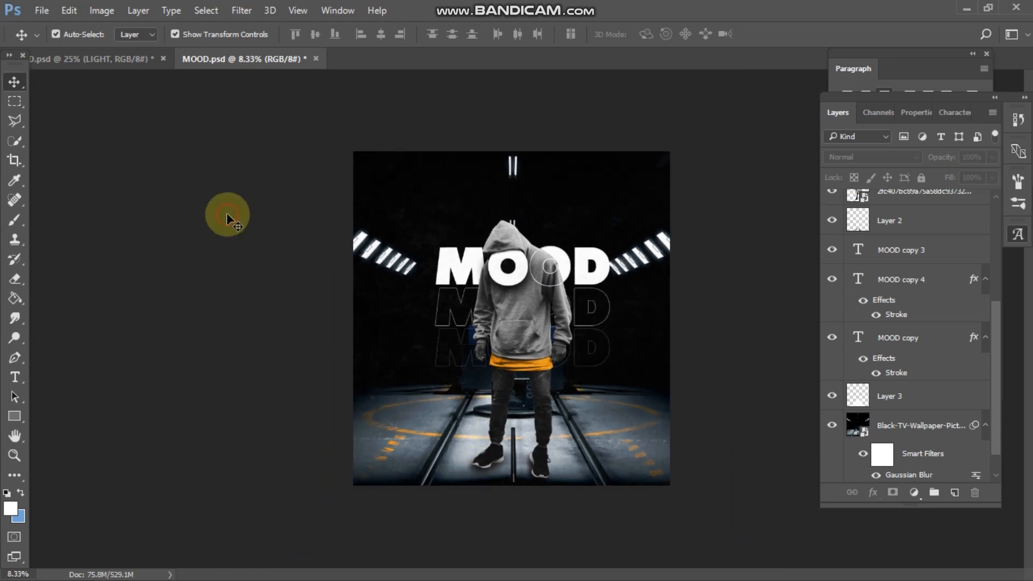
- Add a Gradient Map adjustment layer above the topmost texture layer
key("a")
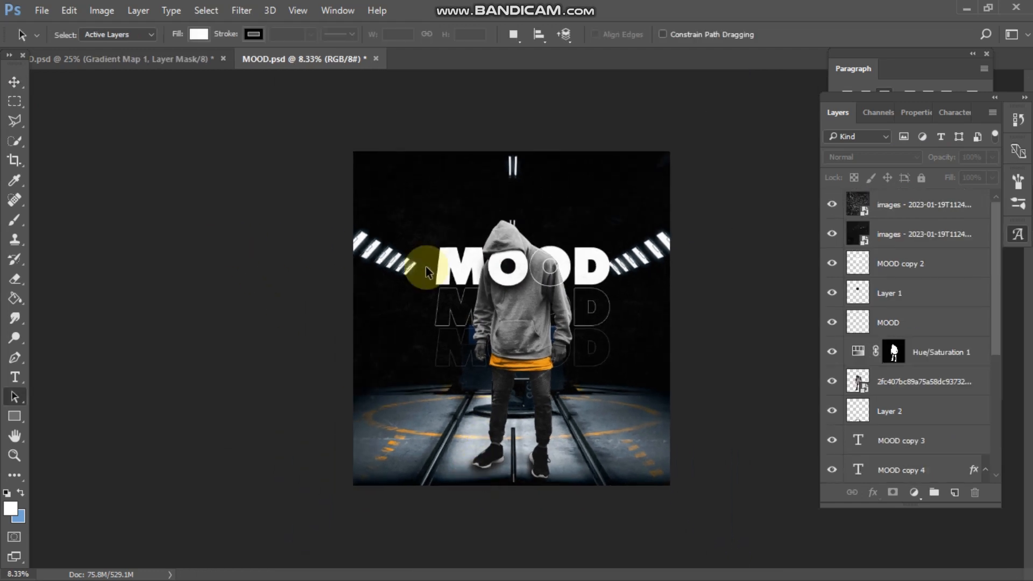
left_click(930, 214)
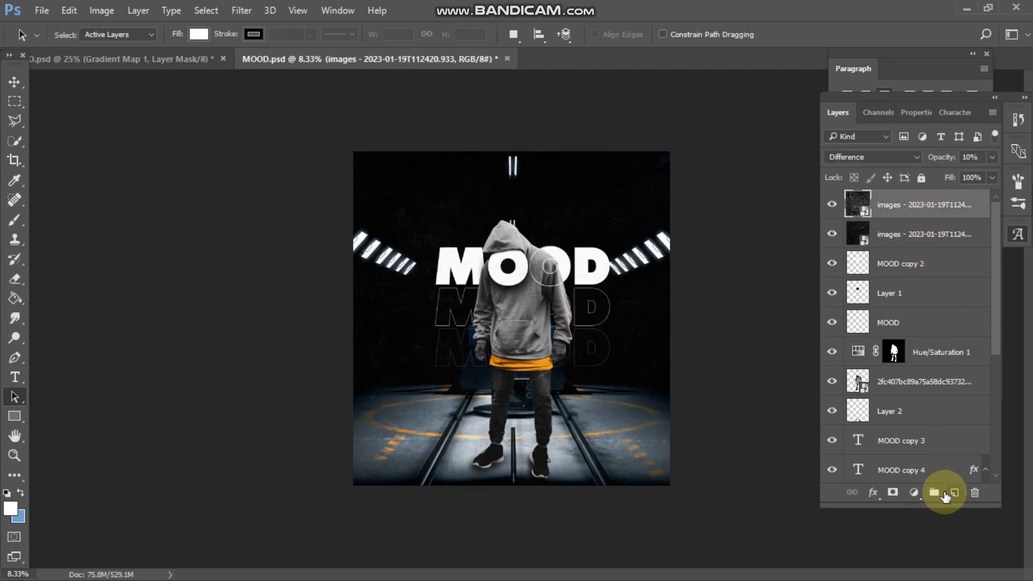
left_click(915, 492)
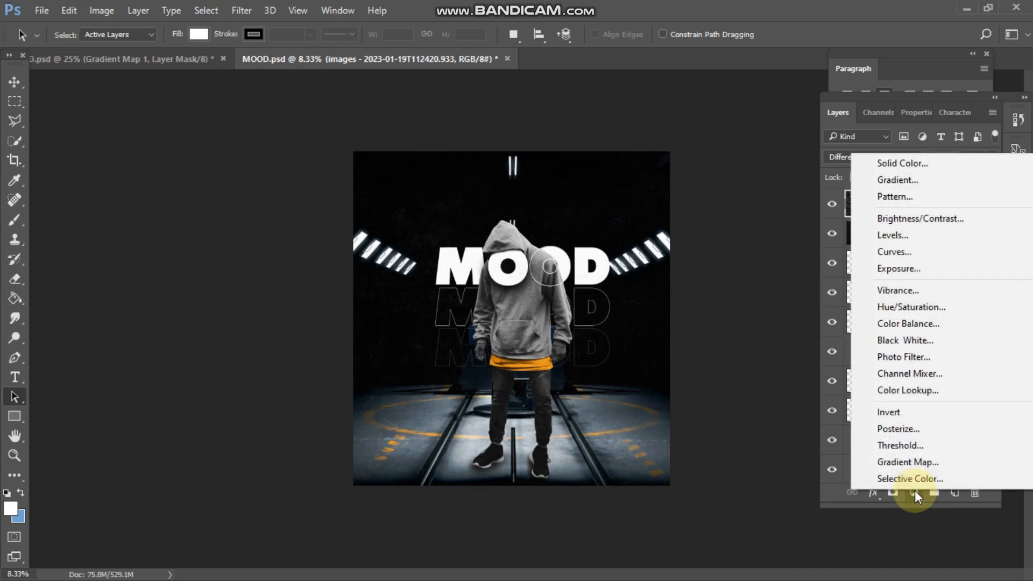
left_click(918, 462)
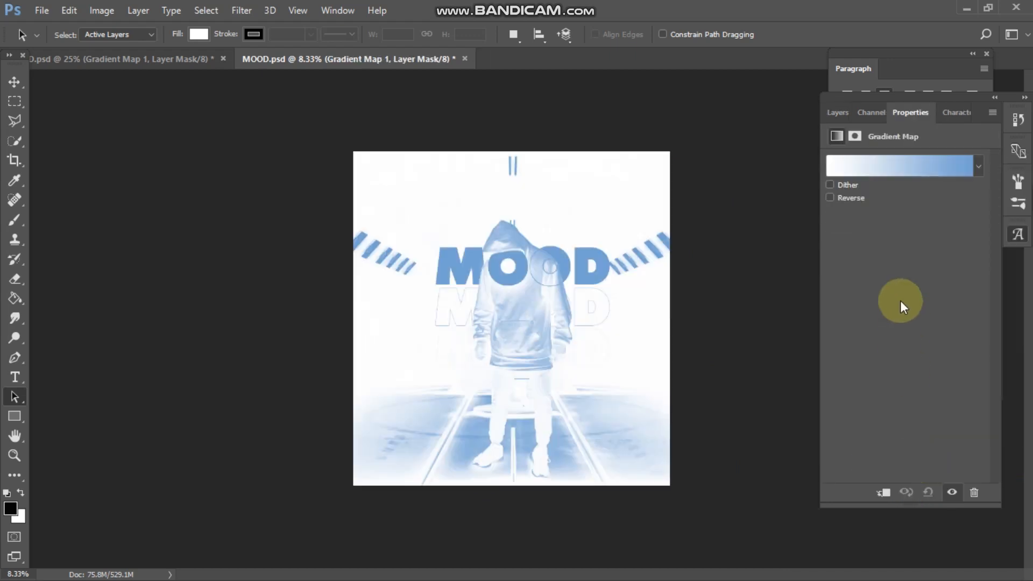
- Edit the map's gradient and set its start colour stop at 0% to black (000000)
left_click(868, 164)
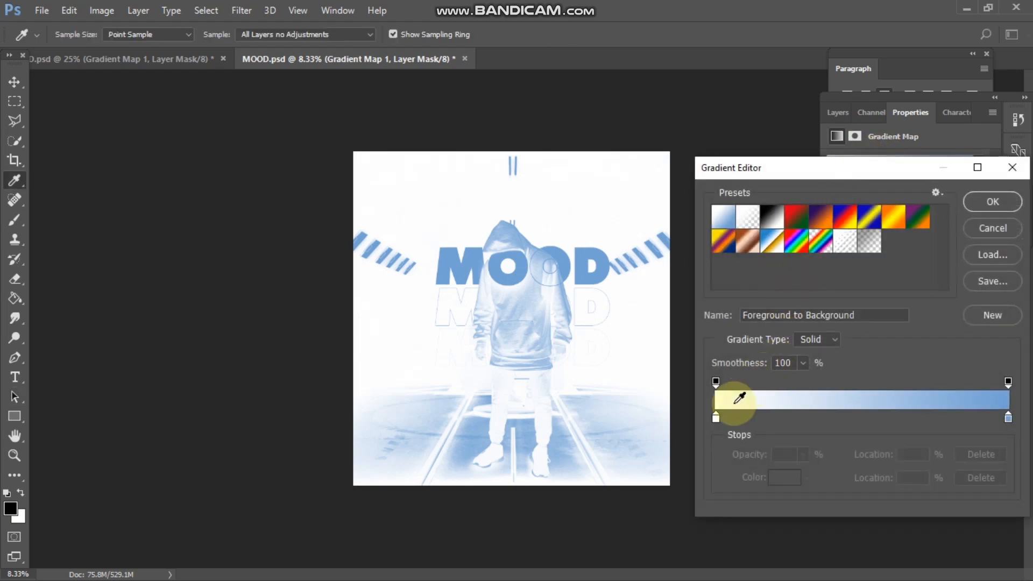
left_click(715, 419)
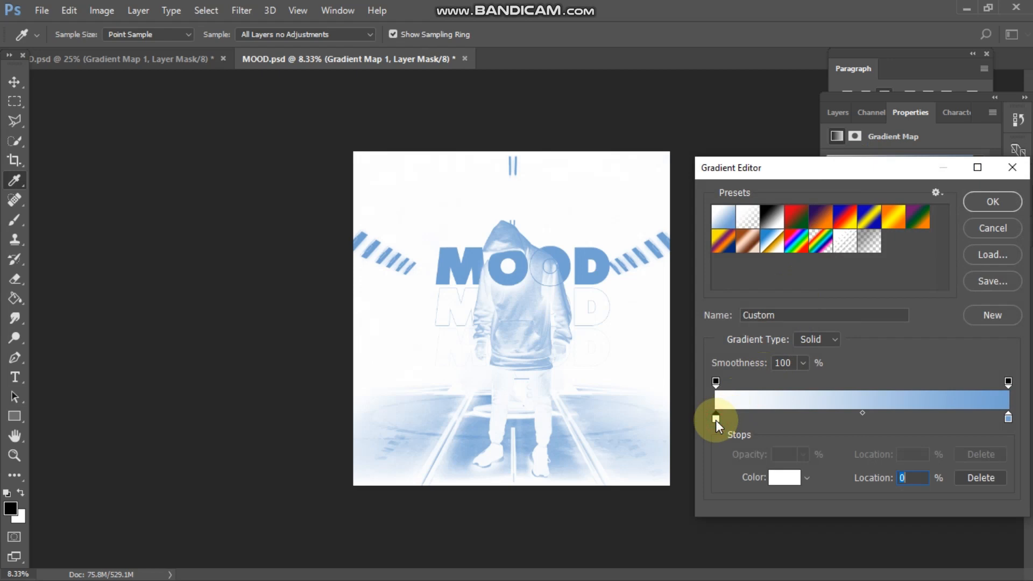
left_click(785, 477)
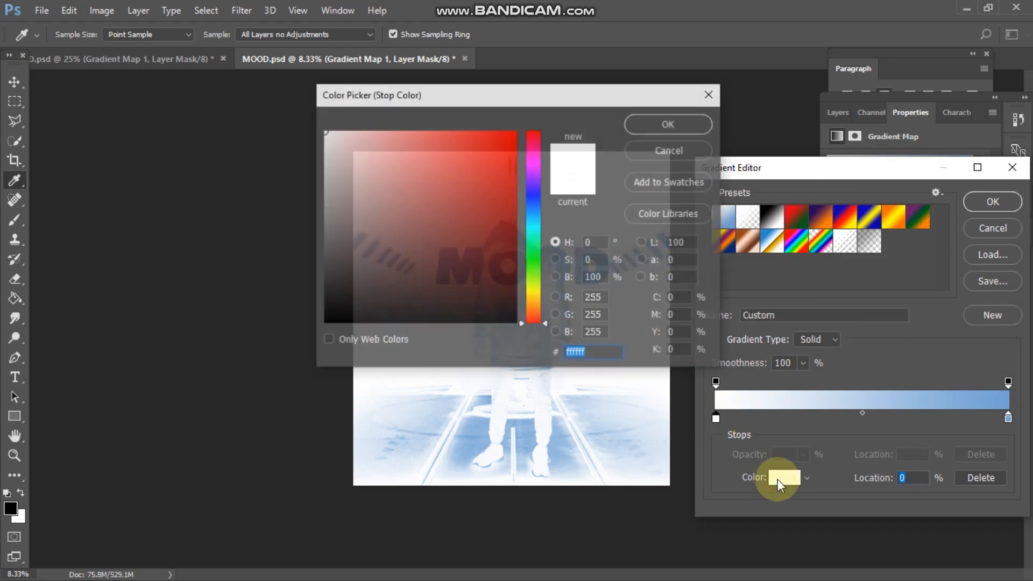
mouse_move(403, 200)
left_mouse_down()
mouse_move(364, 270)
mouse_move(293, 346)
left_mouse_up()
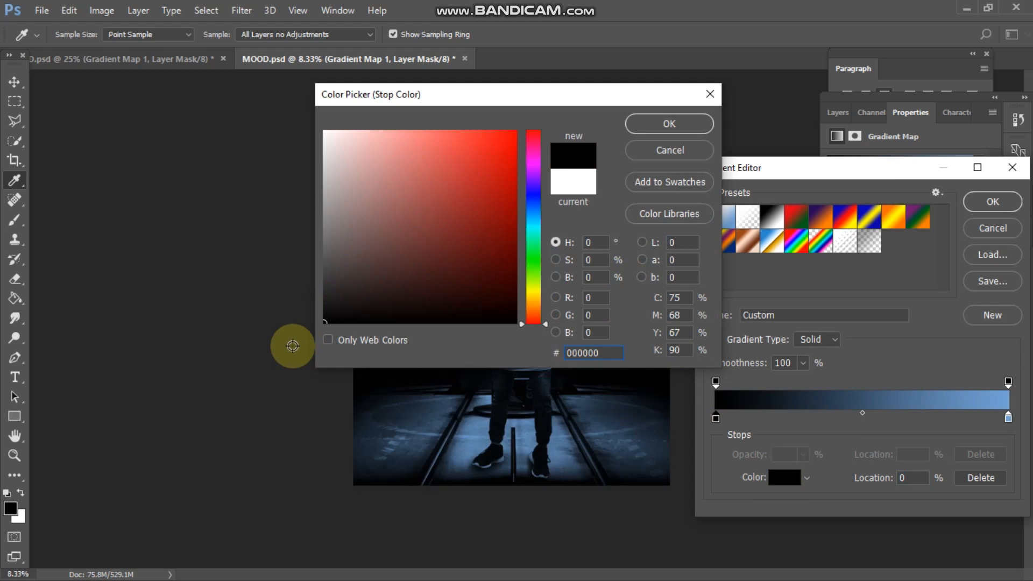
left_click(675, 125)
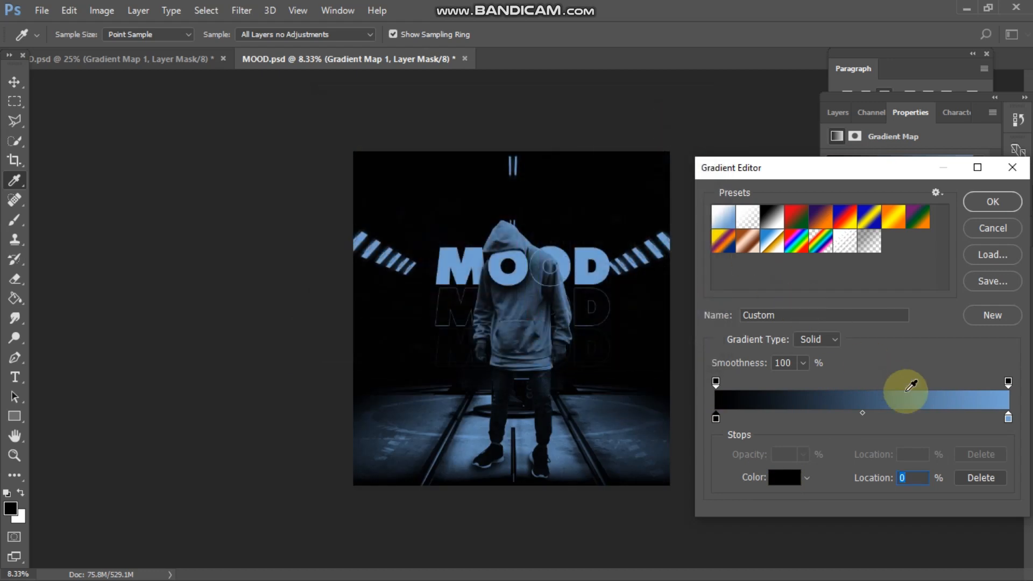
- Set the gradient's end colour stop at 100% to pure red (ff0000) and accept the gradient
left_click(1009, 418)
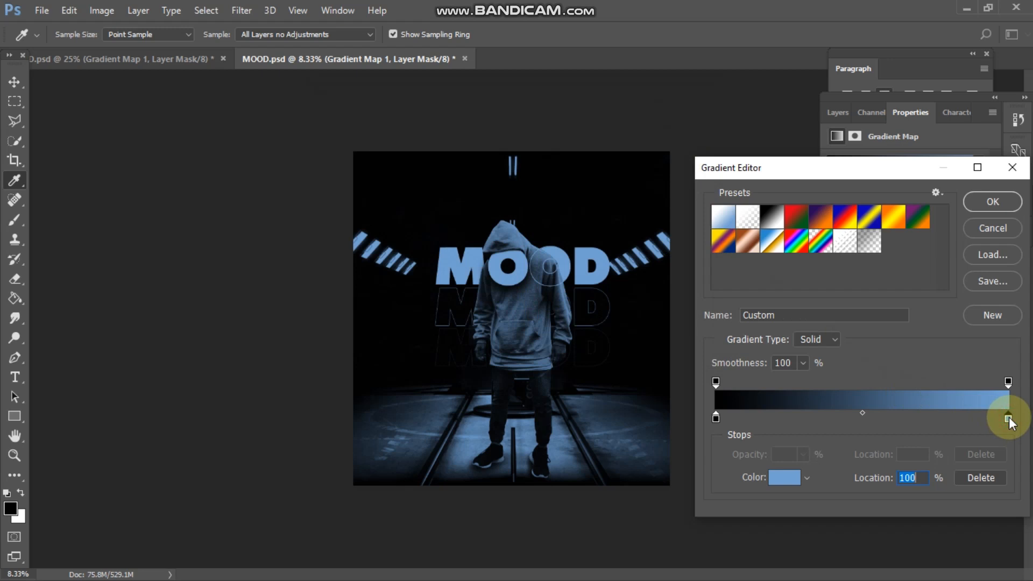
left_click(781, 478)
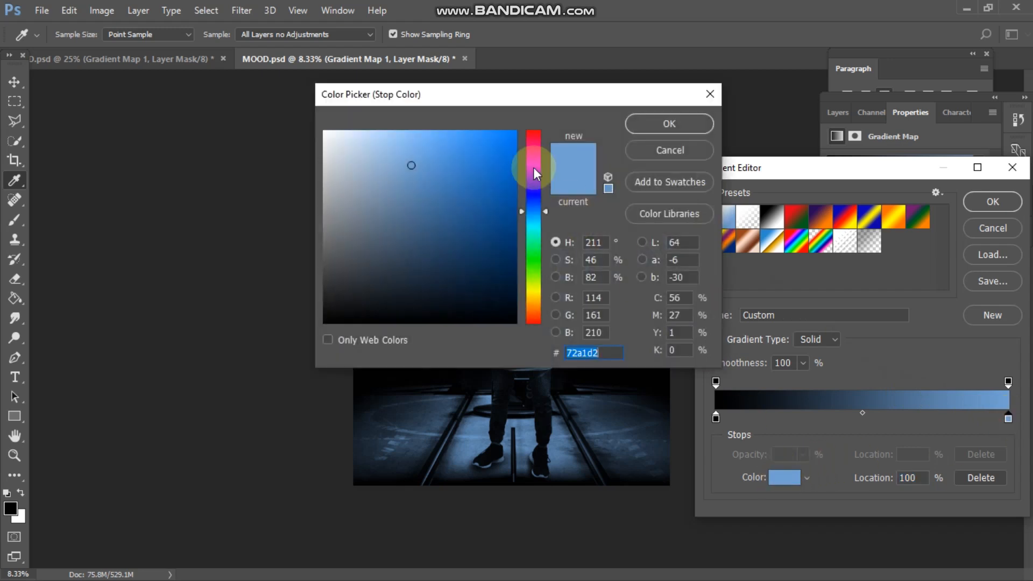
left_click_drag(537, 153, 548, 128)
left_click_drag(468, 184, 546, 95)
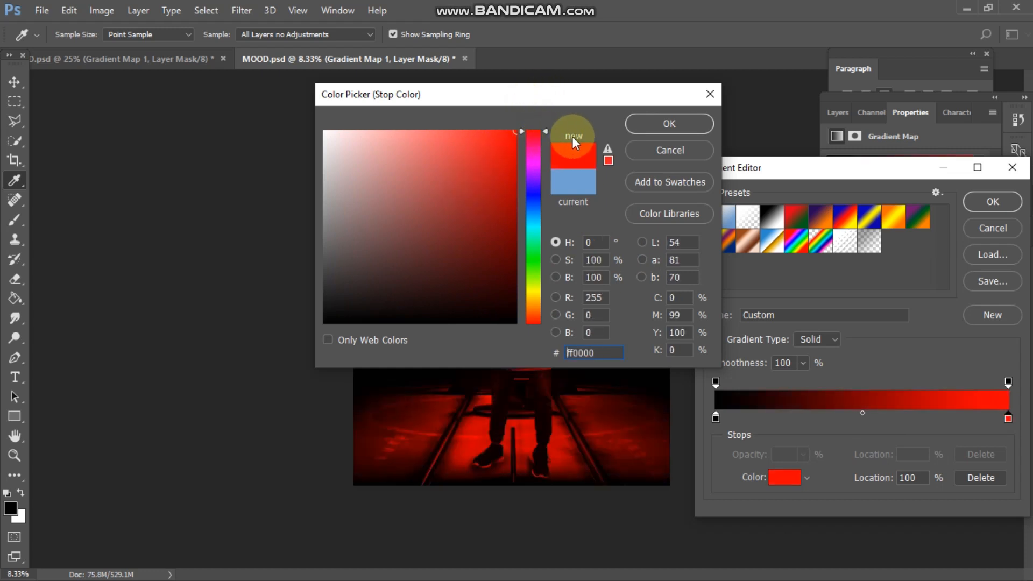
left_click(653, 124)
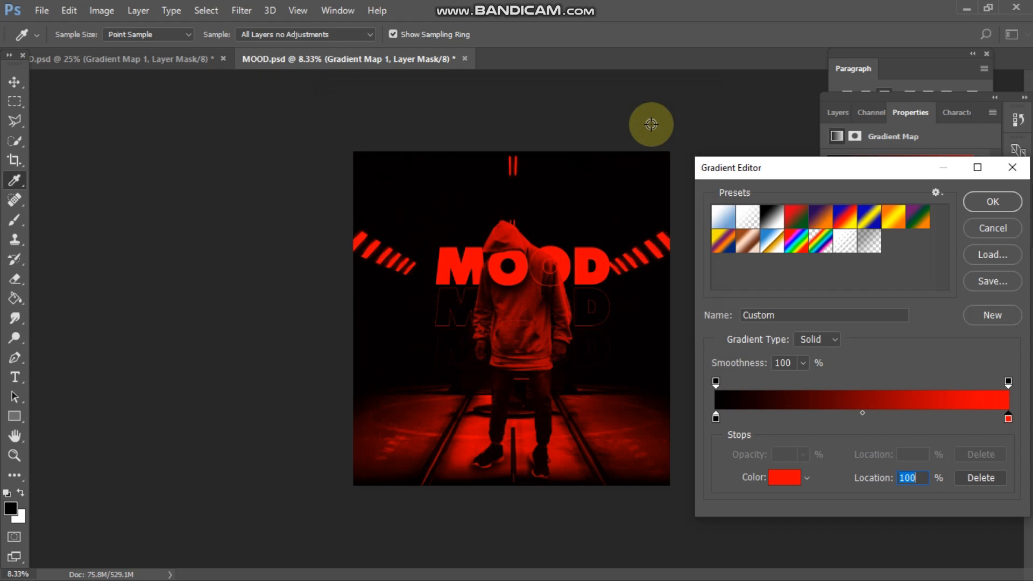
left_click(975, 205)
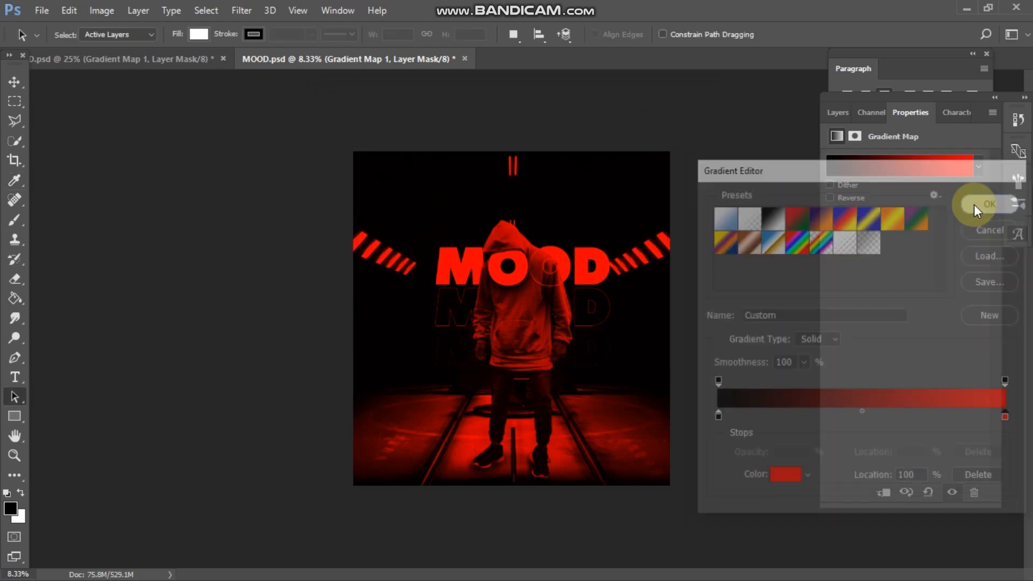
- Blend the Gradient Map layer in Soft Light mode at 35% opacity
left_click(842, 111)
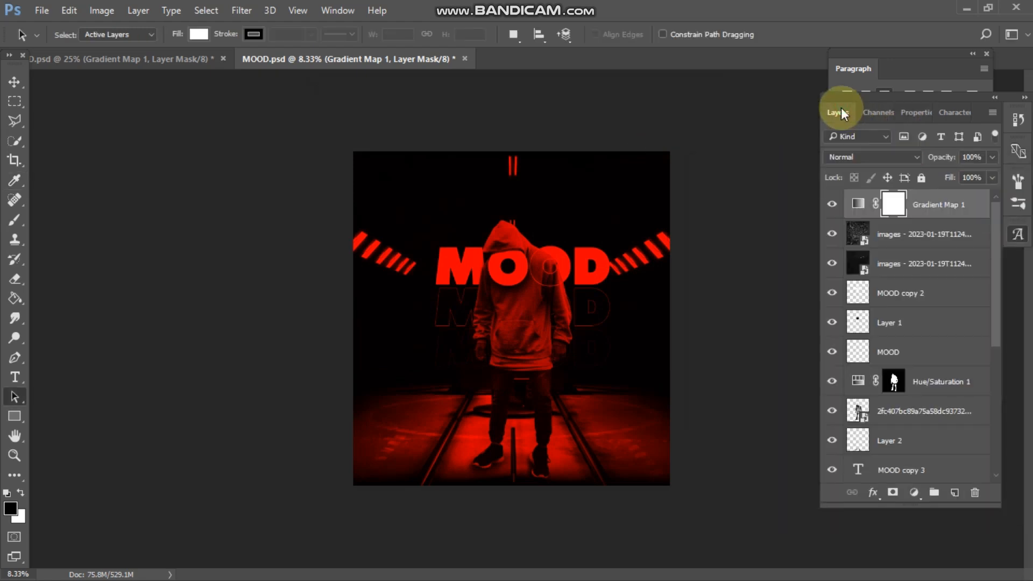
left_click(913, 157)
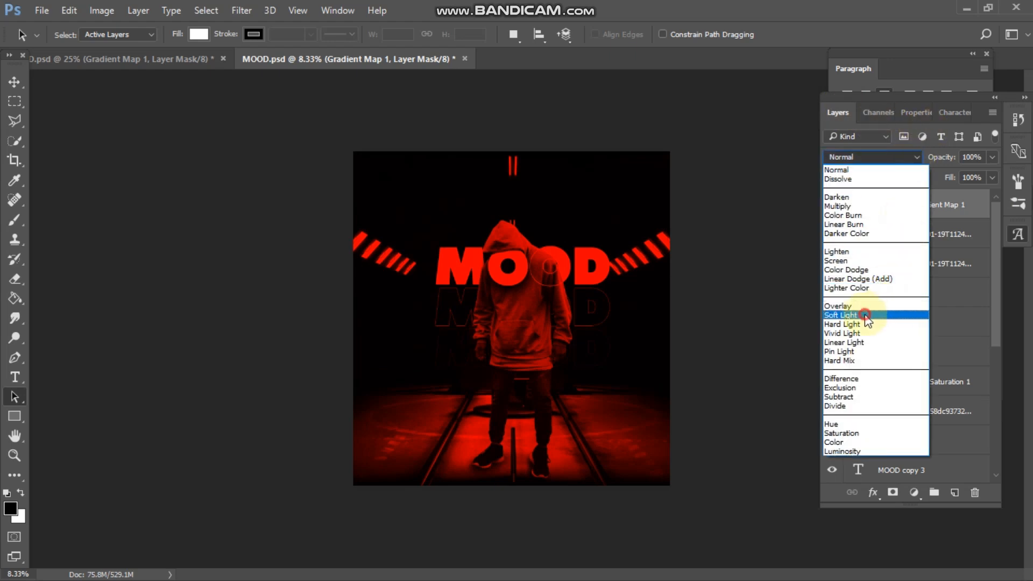
left_click(866, 315)
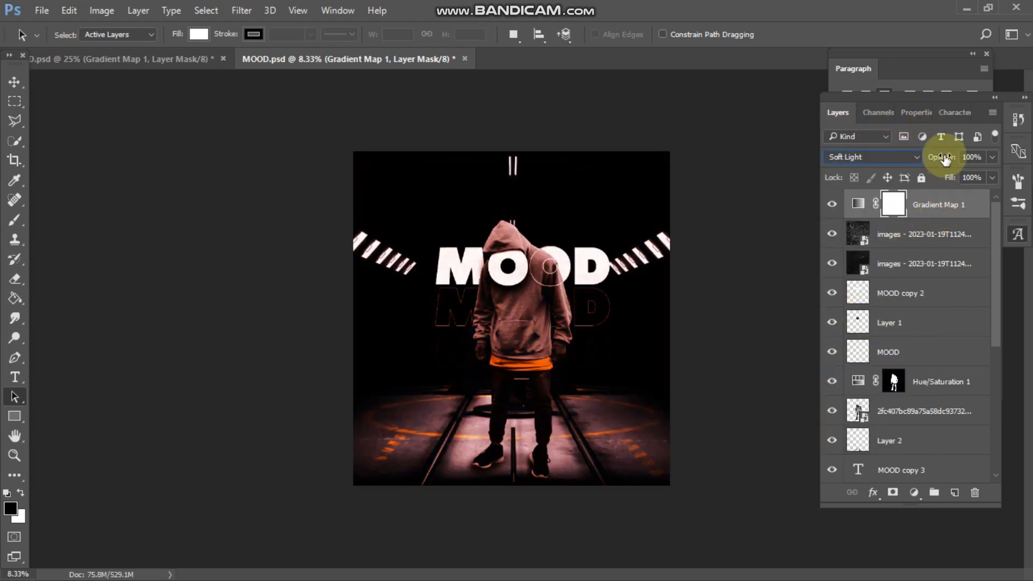
left_click_drag(945, 157, 897, 162)
left_click(897, 211)
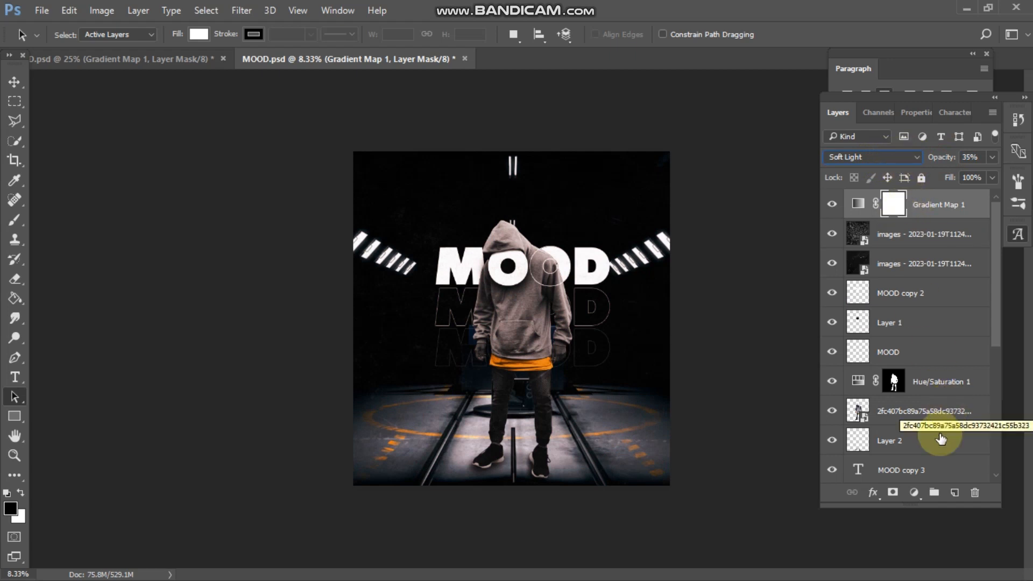
- Add a Color Lookup adjustment layer above the Gradient Map using the Crisp_Winter.look 3D LUT, and return to the layer list
left_click(914, 493)
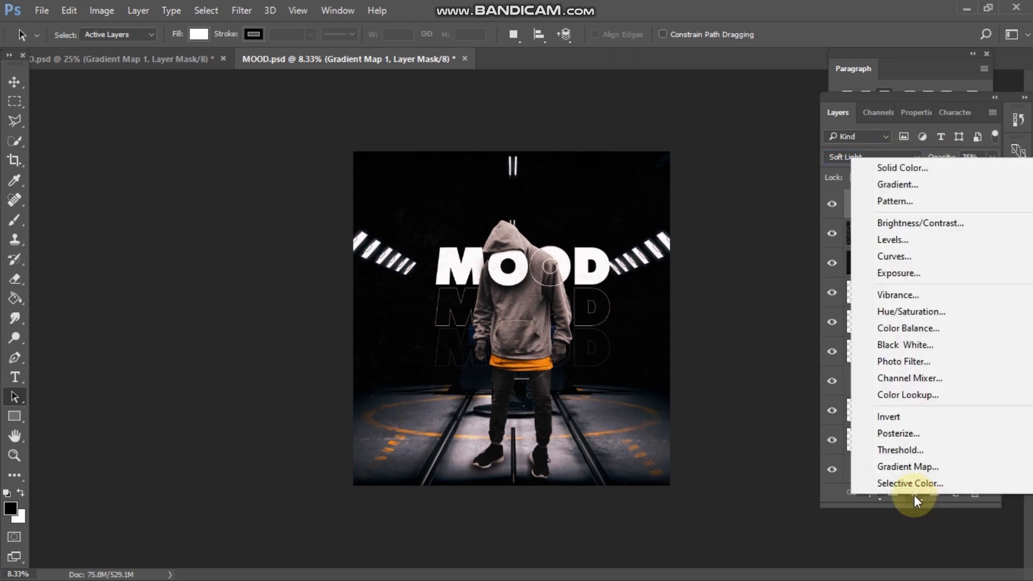
left_click(920, 396)
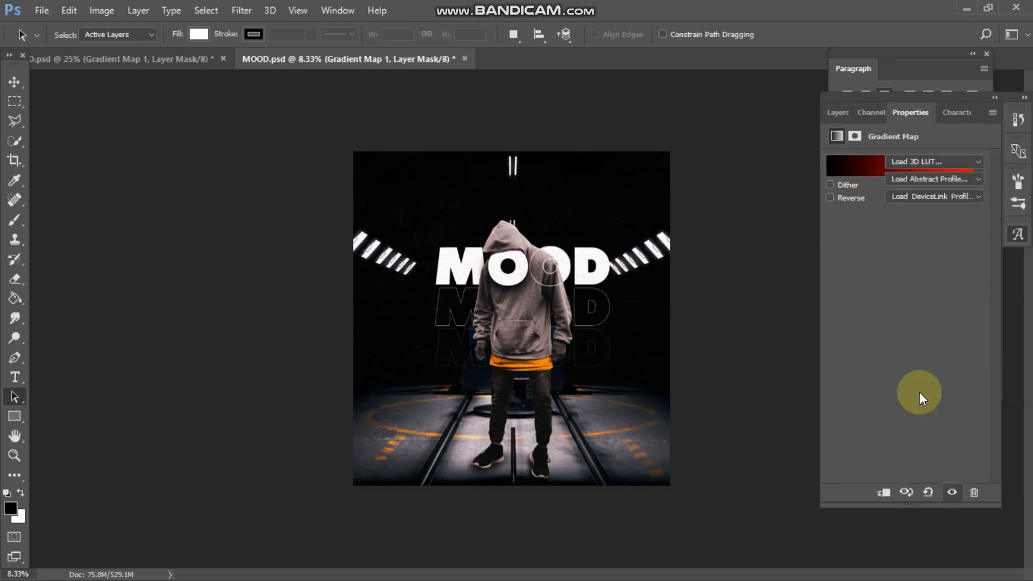
left_click(953, 159)
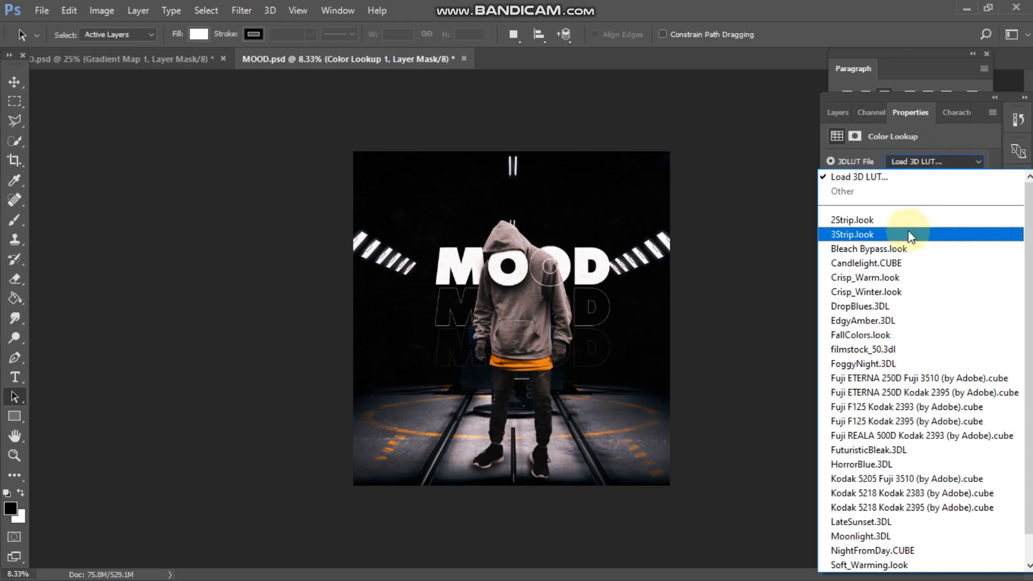
left_click(861, 290)
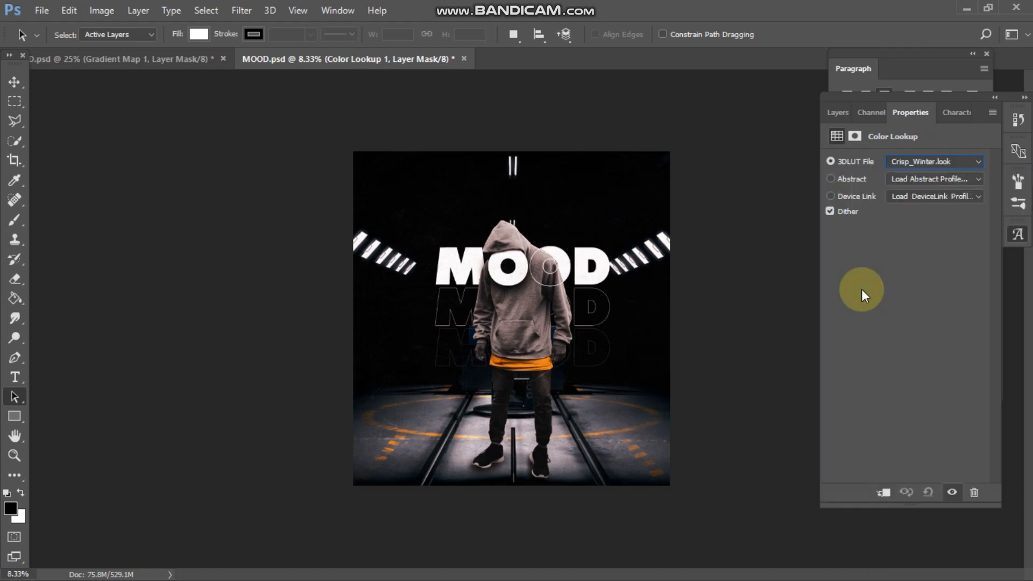
left_click(839, 111)
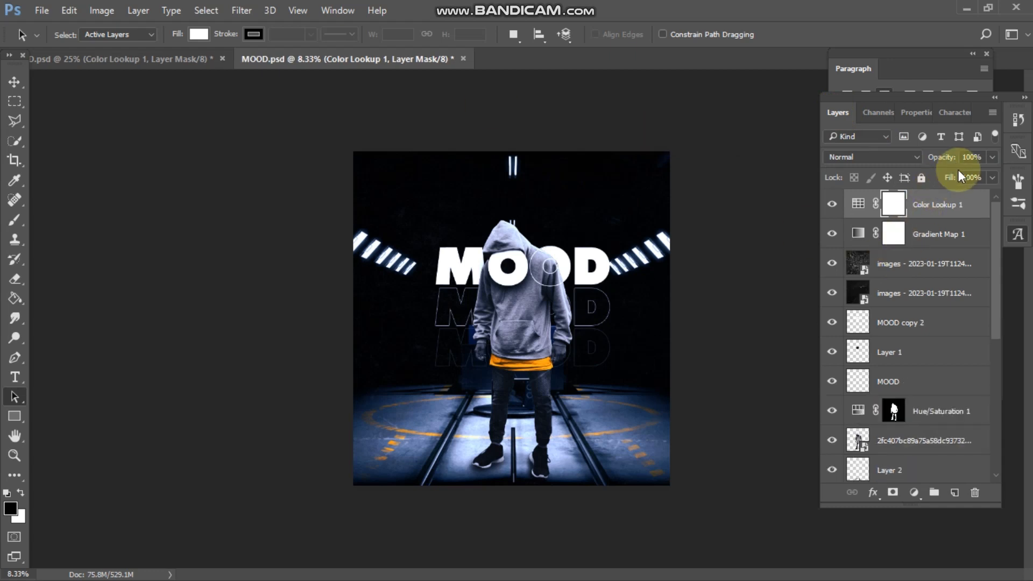
- Reduce the Color Lookup layer's opacity to 29%
left_click_drag(941, 158, 890, 167)
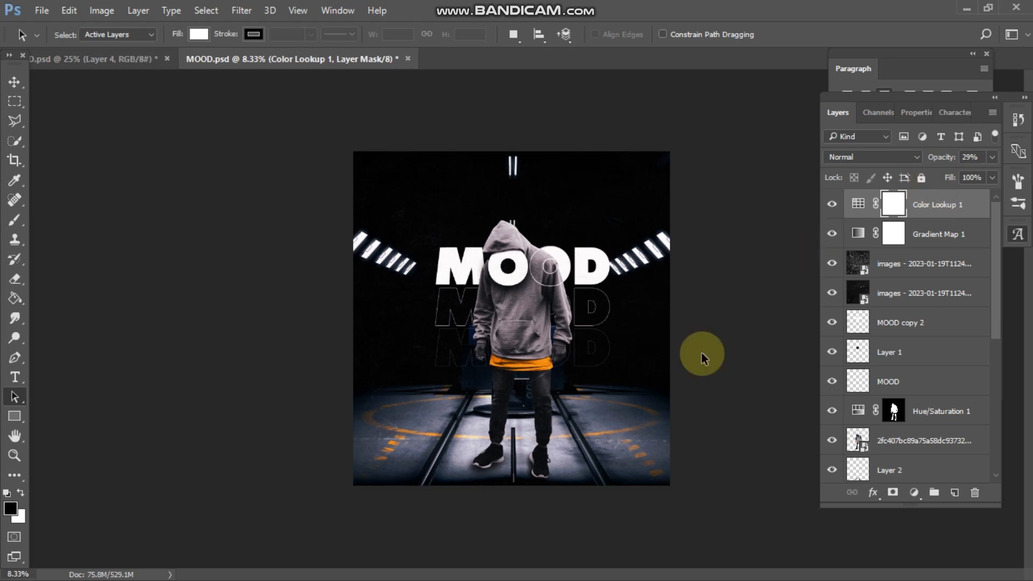
- Add a blank layer directly above the hooded man's image and ready a soft white (ffffff) brush at 59% flow
left_click(894, 440)
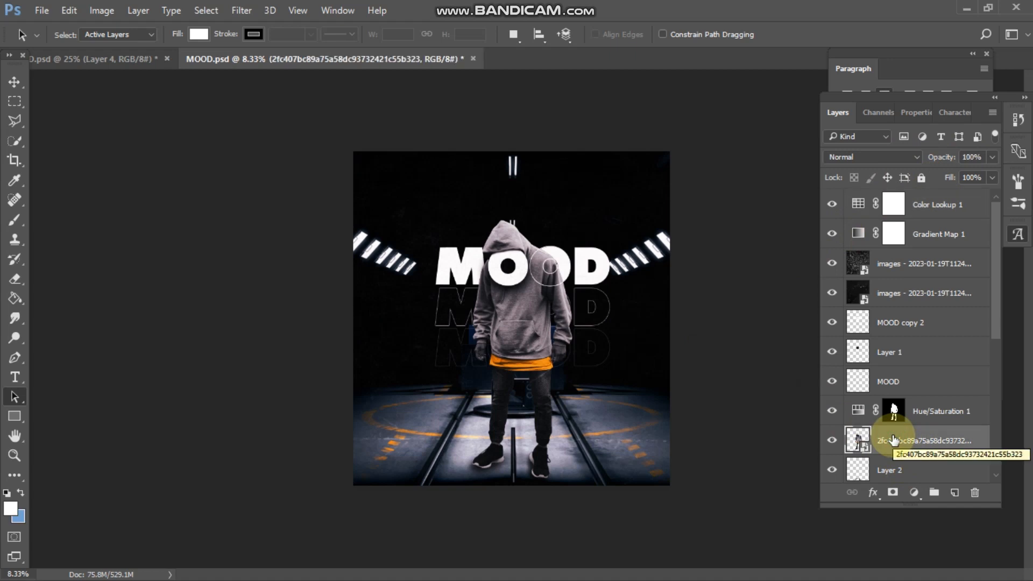
left_click(955, 494)
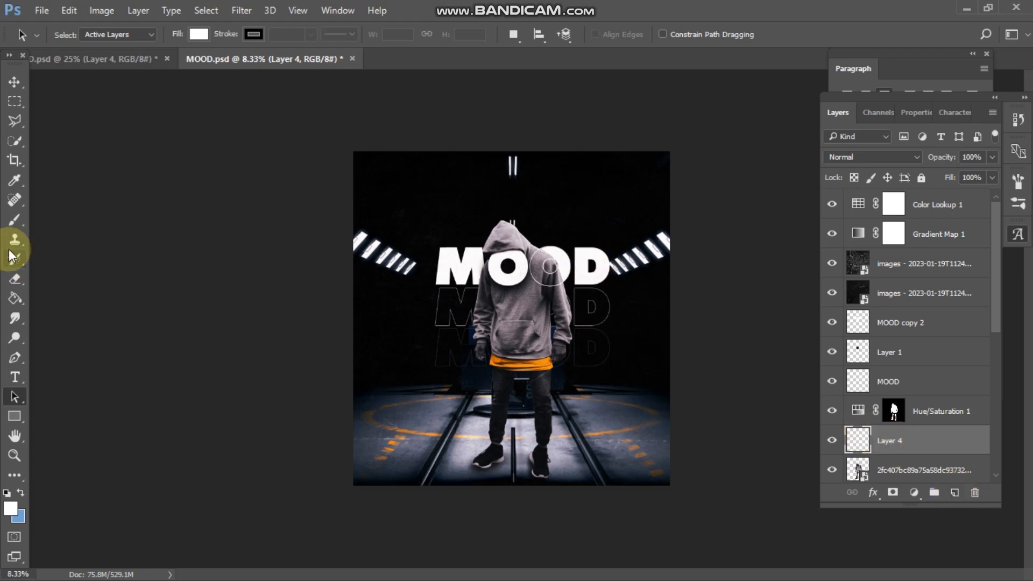
left_click(14, 218)
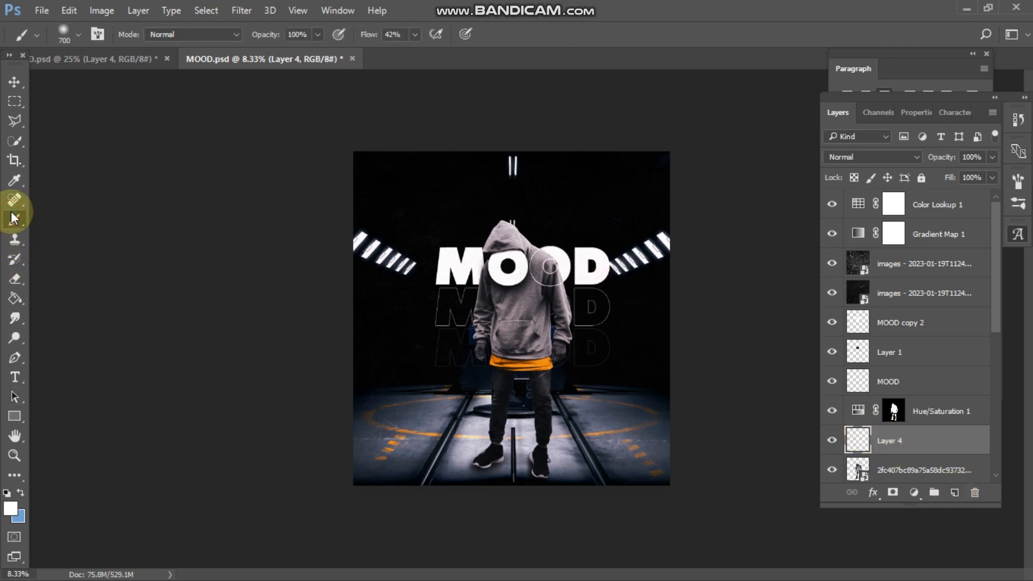
left_click(10, 507)
mouse_move(440, 256)
left_mouse_down()
mouse_move(363, 157)
mouse_move(298, 111)
left_mouse_up()
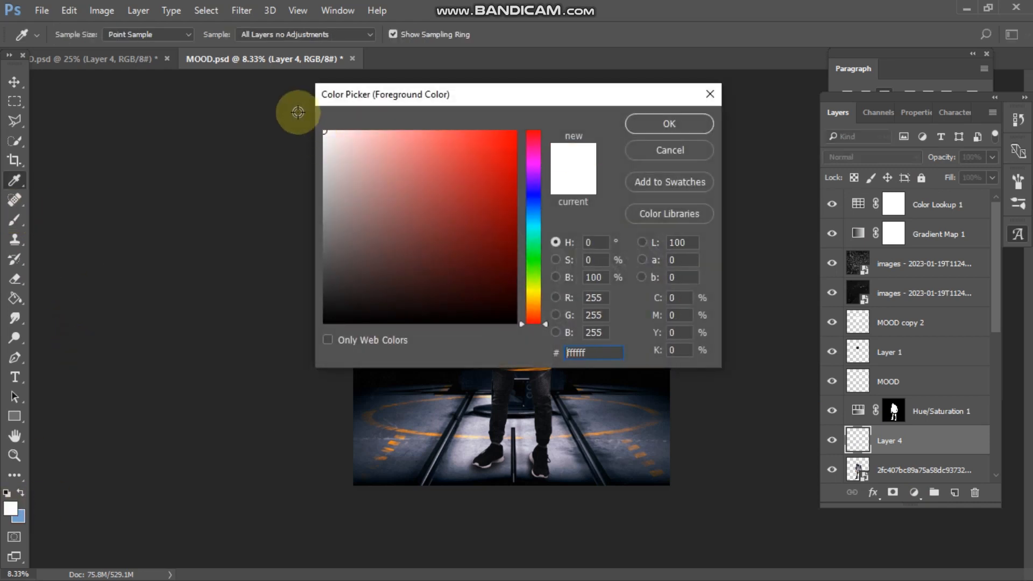
left_click(639, 130)
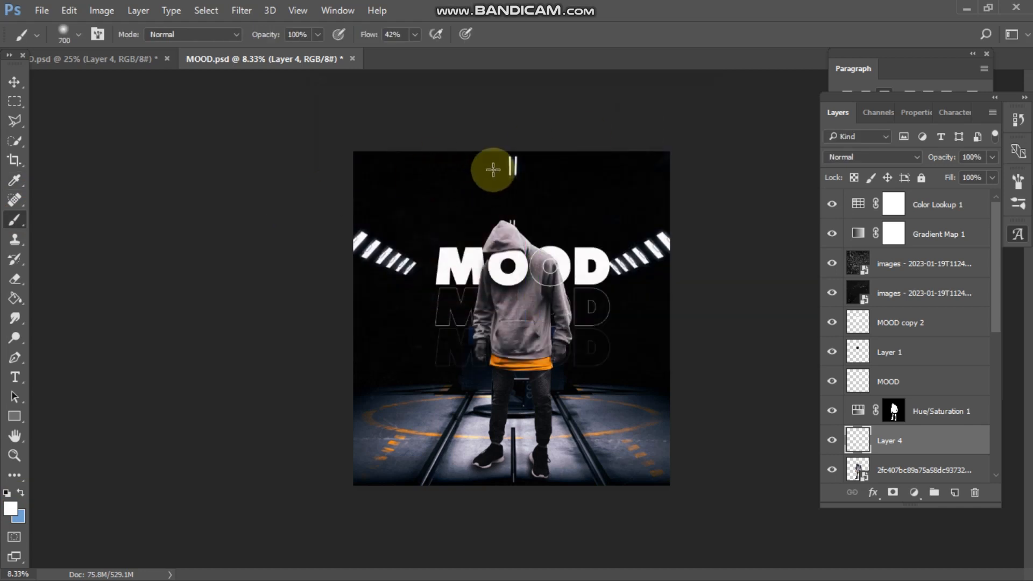
left_click_drag(356, 32, 388, 33)
left_click(512, 153)
left_click(570, 195)
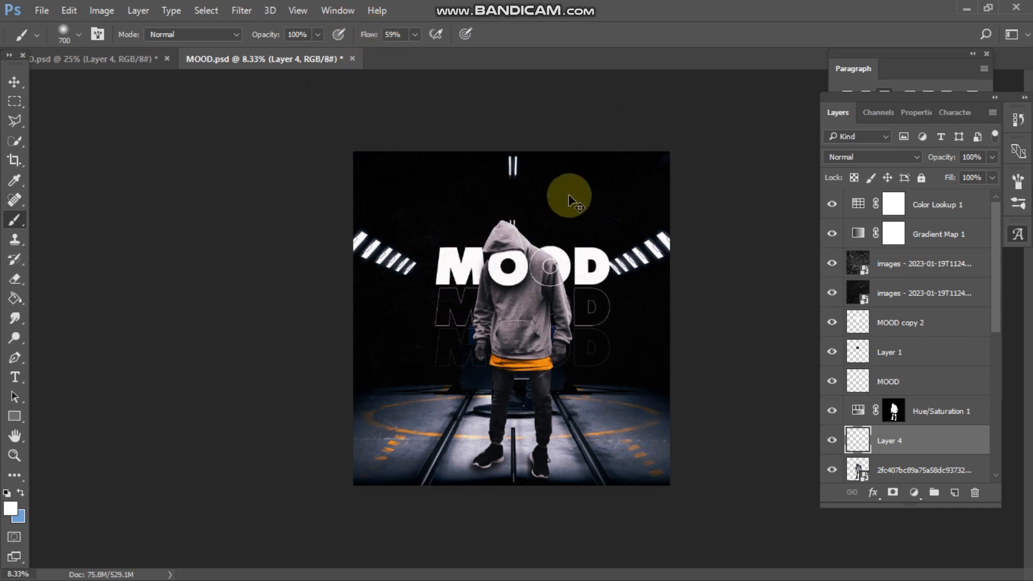
key("ctrl+plus")
key("ctrl+plus")
key("ctrl+plus")
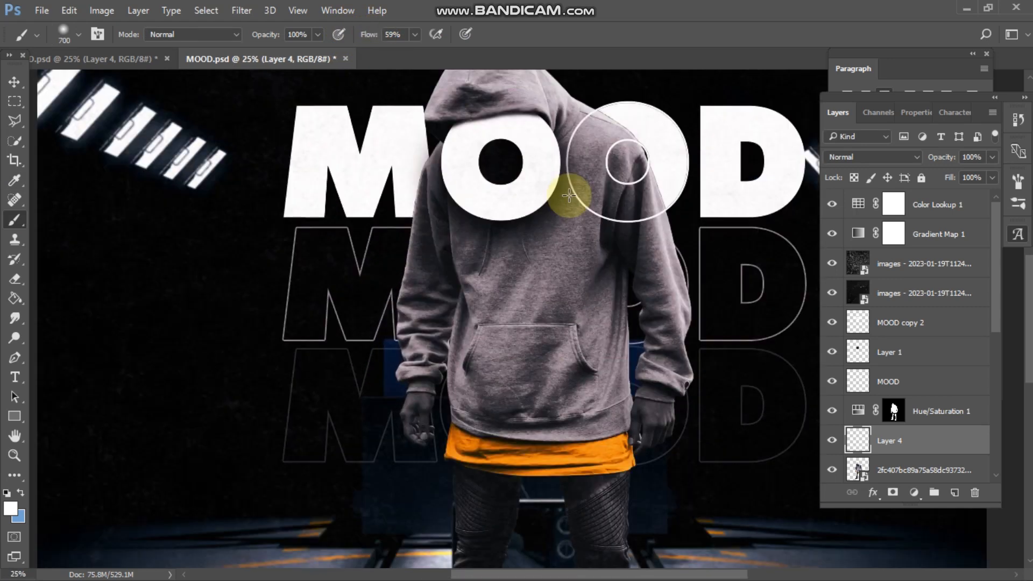
scroll(569, 195, "up", 2)
left_click(493, 117)
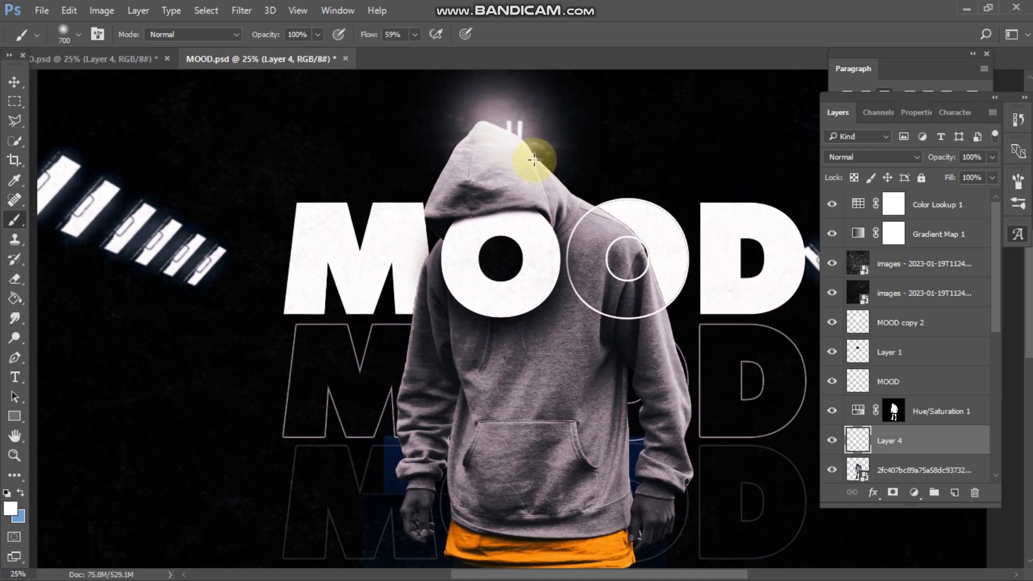
left_click(534, 160)
left_click(511, 135)
left_click(526, 137)
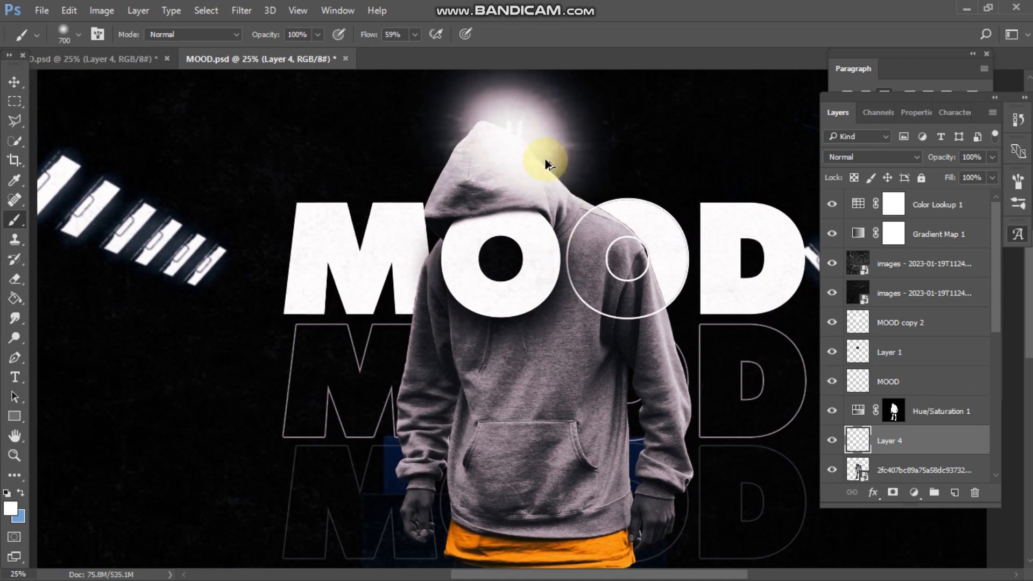
key("ctrl+alt+z")
- Reduce the soft brush to 196 px and paint white along the hood's edges, the shoulder and the sleeve on the image's right side
right_click(546, 159)
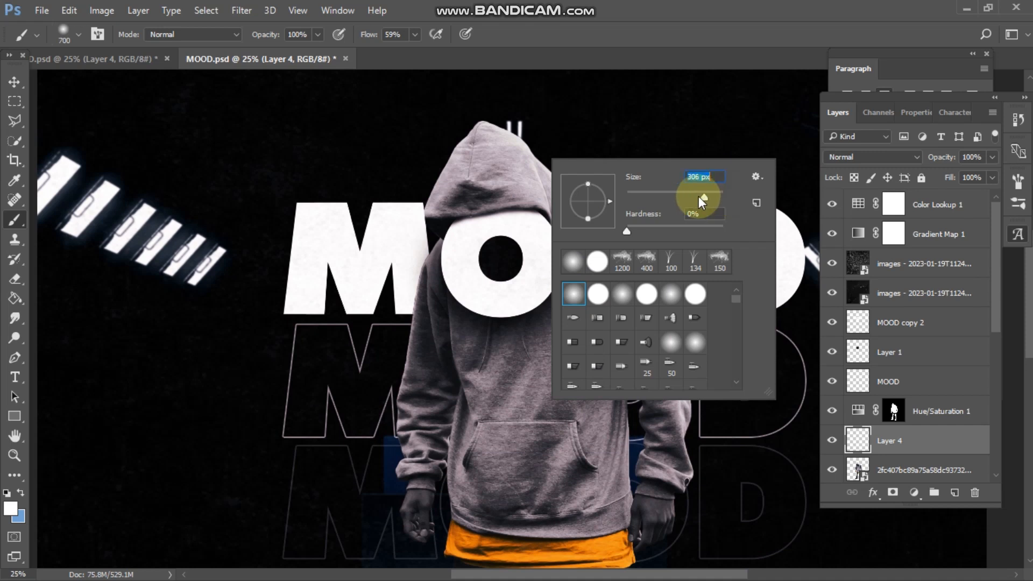
left_click(516, 135)
mouse_move(516, 134)
left_mouse_down()
mouse_move(557, 168)
mouse_move(483, 117)
mouse_move(633, 249)
mouse_move(583, 196)
mouse_move(664, 281)
left_mouse_up()
right_click(667, 285)
left_click_drag(805, 330, 808, 330)
left_click(459, 135)
left_click_drag(477, 119, 436, 198)
mouse_move(639, 268)
left_mouse_down()
mouse_move(694, 383)
mouse_move(683, 403)
mouse_move(692, 535)
left_mouse_up()
mouse_move(636, 278)
left_mouse_down()
mouse_move(566, 194)
mouse_move(557, 160)
mouse_move(479, 97)
left_mouse_up()
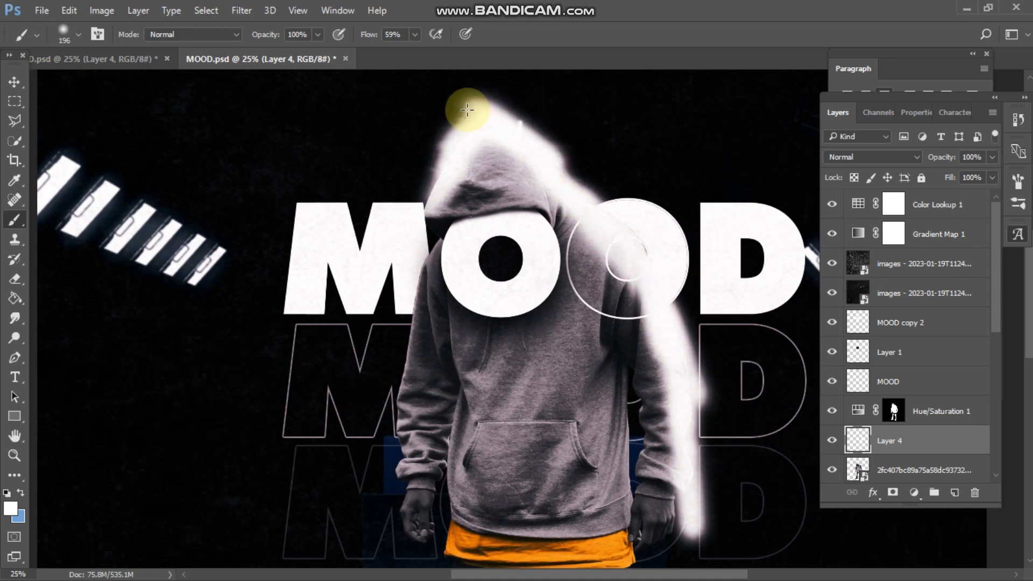
- Clip the painted highlight layer to the hooded man's layer and set its blend mode to Soft Light
right_click(883, 437)
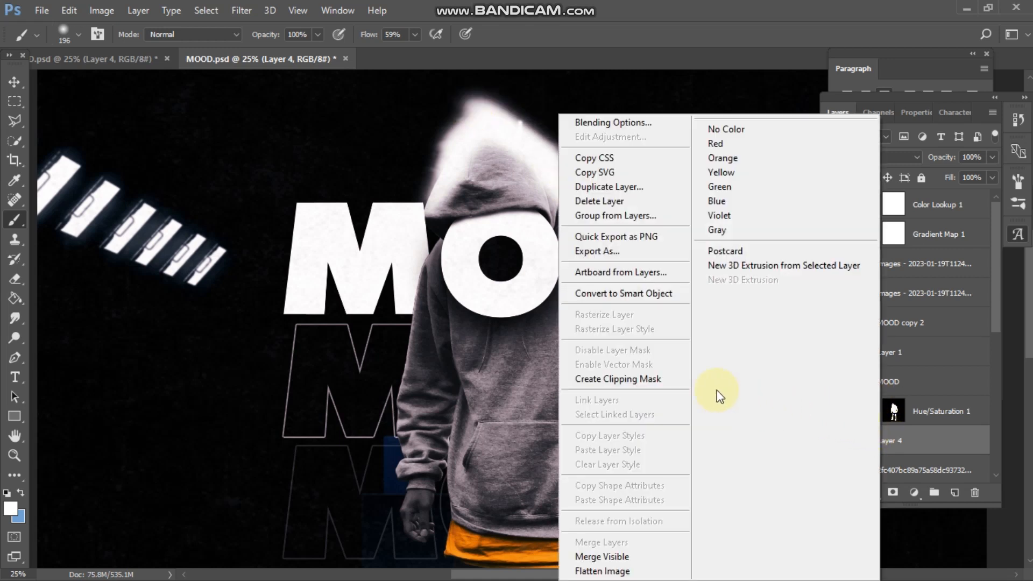
left_click(623, 379)
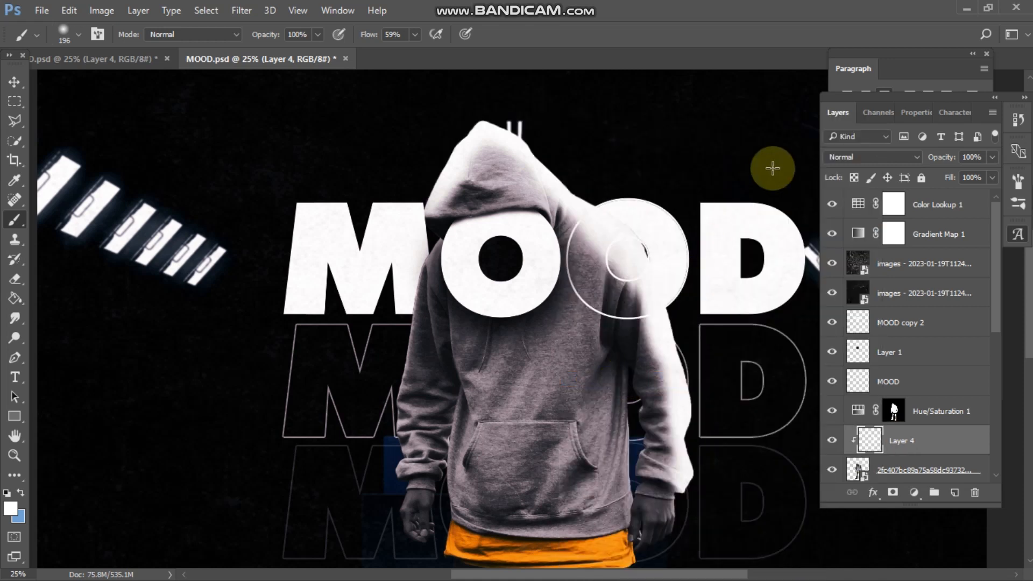
left_click(915, 155)
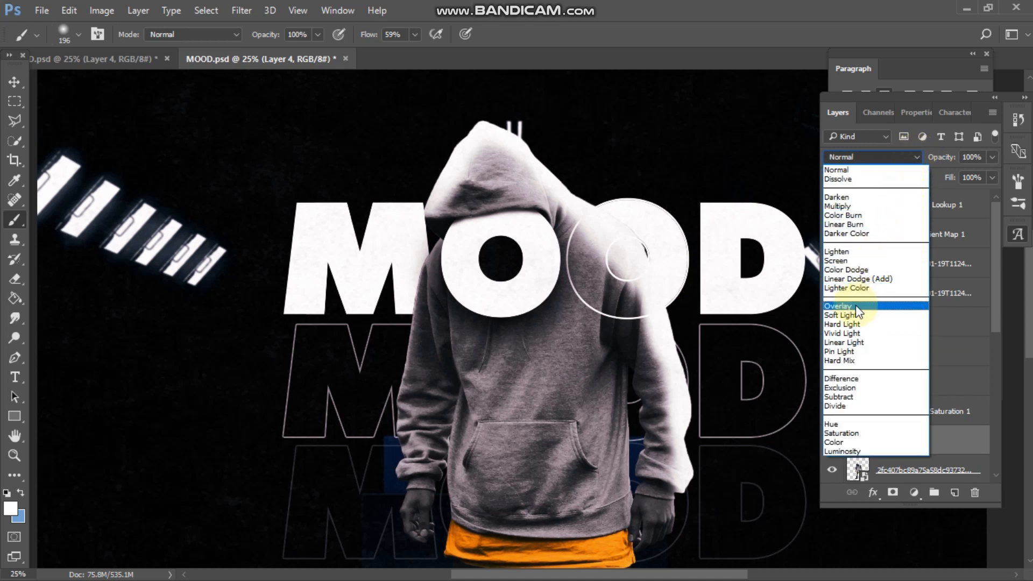
left_click(846, 316)
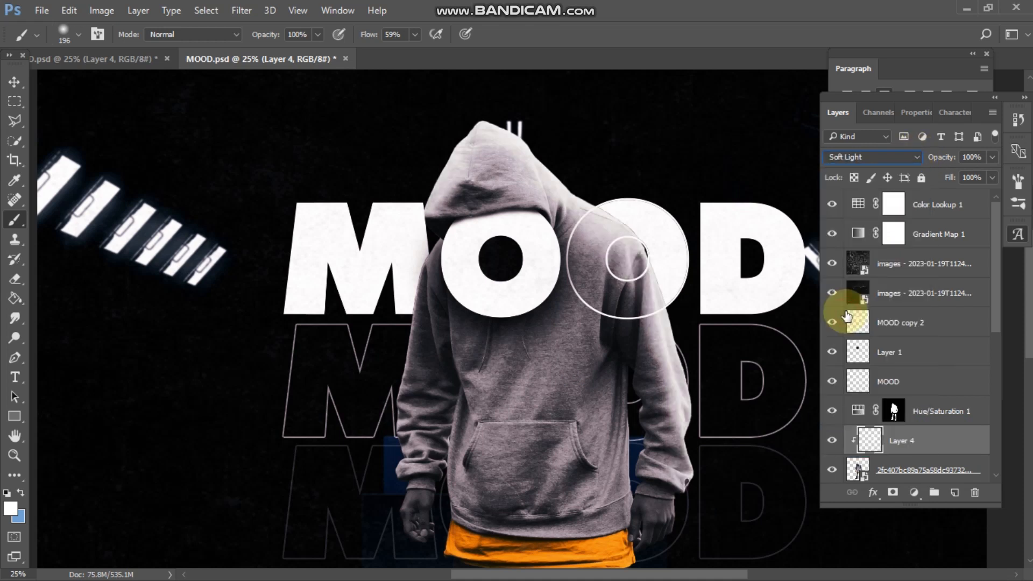
- Reduce the highlight layer's opacity to 84% and compare the poster with the layer hidden and shown
left_click(523, 233)
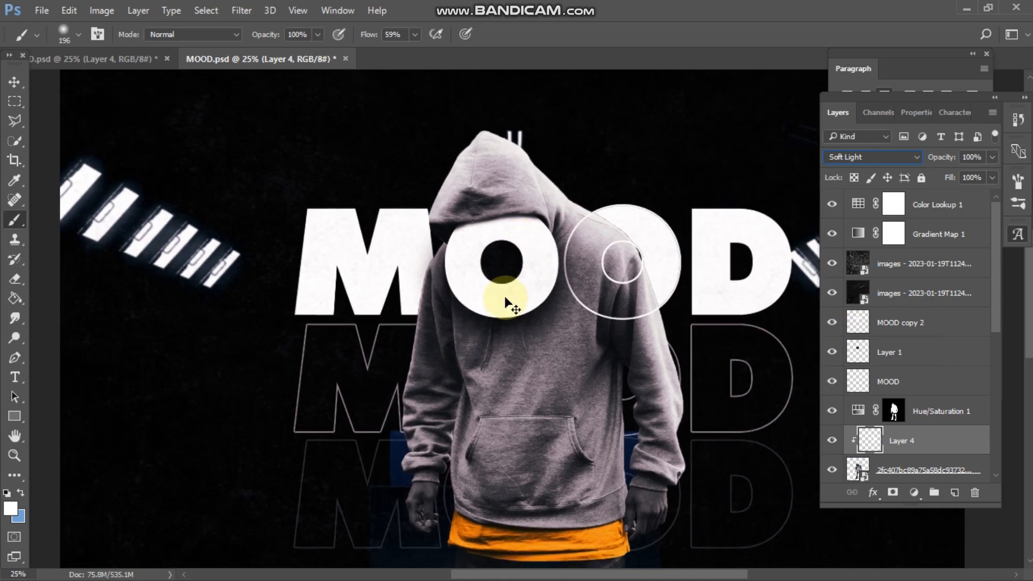
key("ctrl+minus")
key("ctrl+minus")
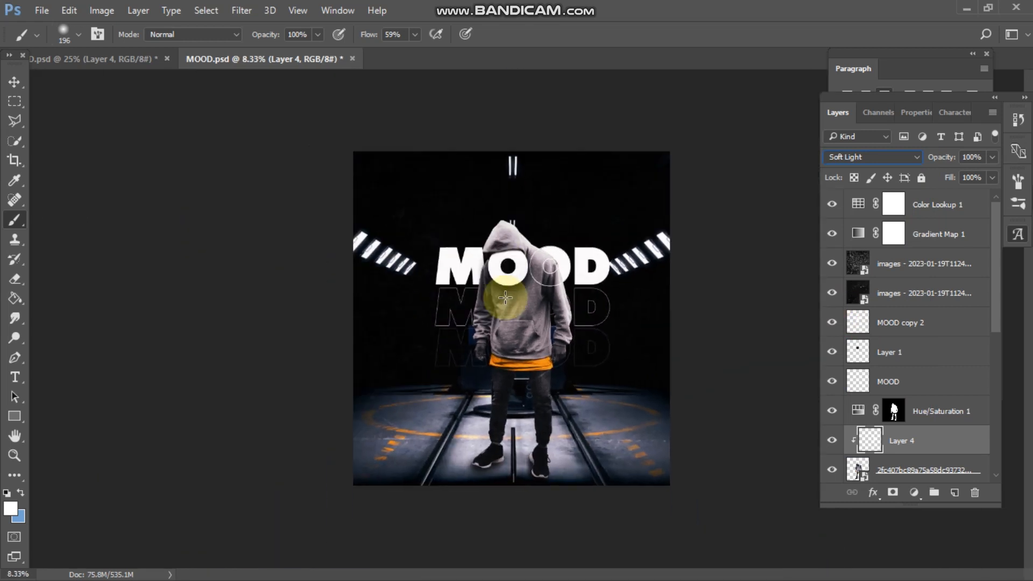
key("ctrl+plus")
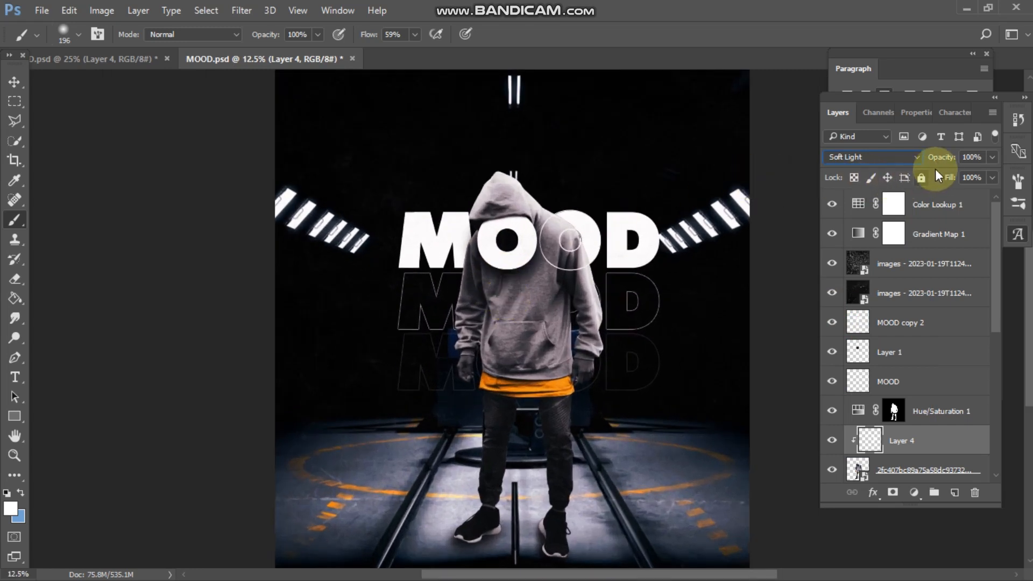
mouse_move(944, 161)
left_mouse_down()
mouse_move(922, 158)
mouse_move(932, 161)
left_mouse_up()
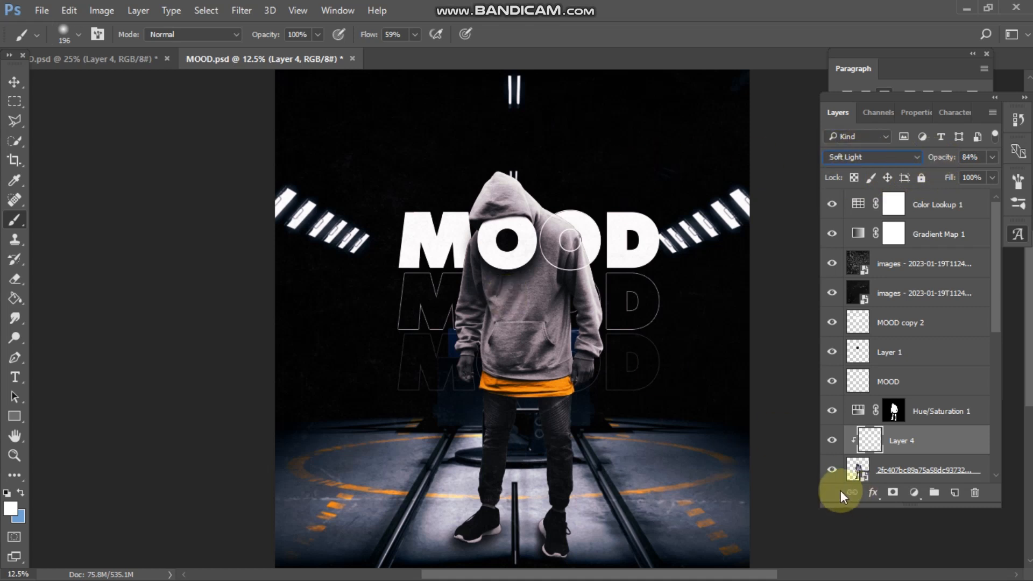
left_click(832, 440)
left_click(832, 442)
left_click(832, 441)
left_click(832, 441)
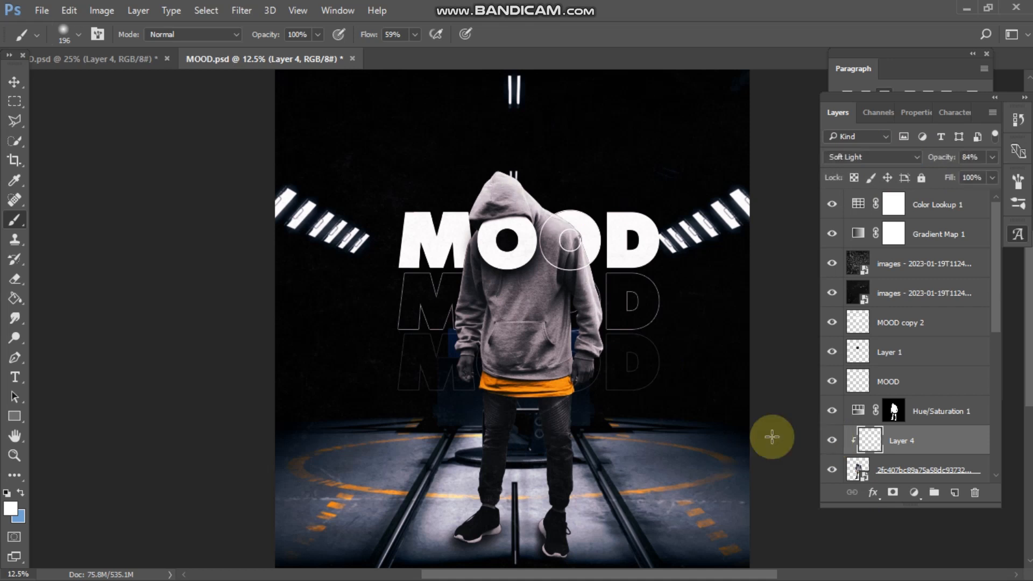